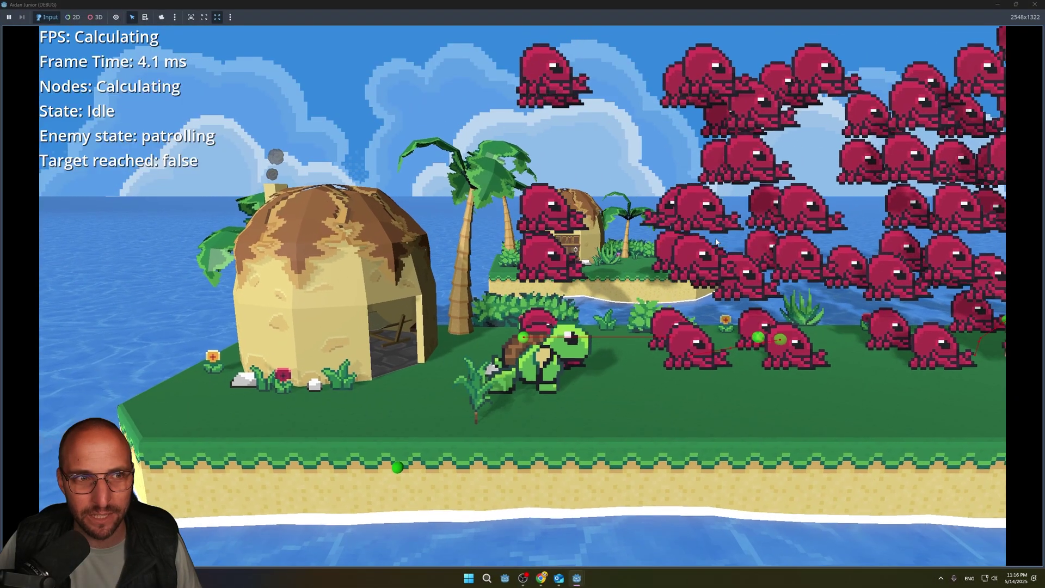
Walk the turtle forward among the swarm of red crabs in the running game.
key("d")
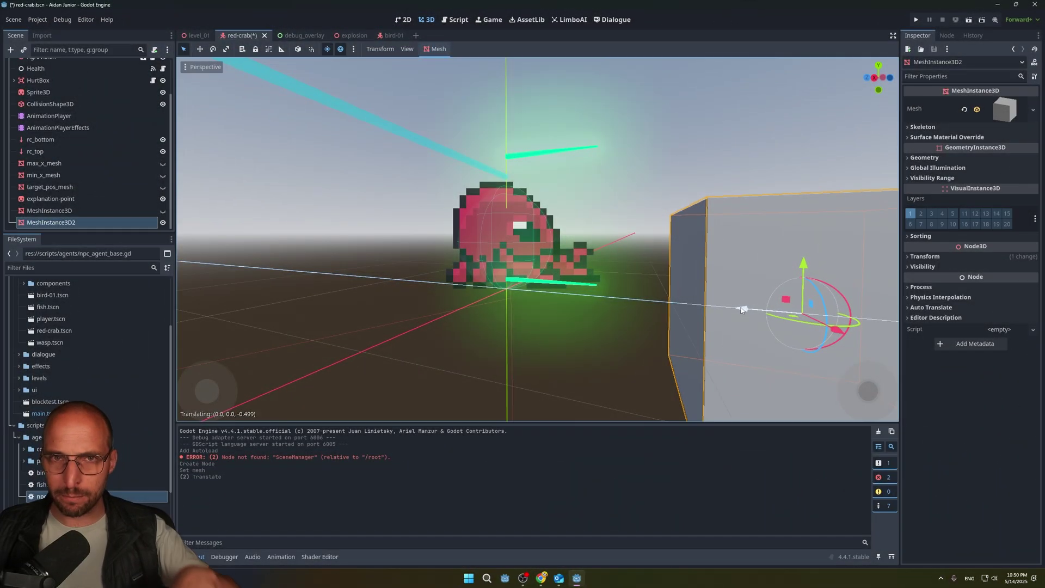
Slide the MeshInstance3D2 box up against the crab's front, lower it below the upper ray cast and raise it into that ray.
left_click_drag(740, 308, 740, 309)
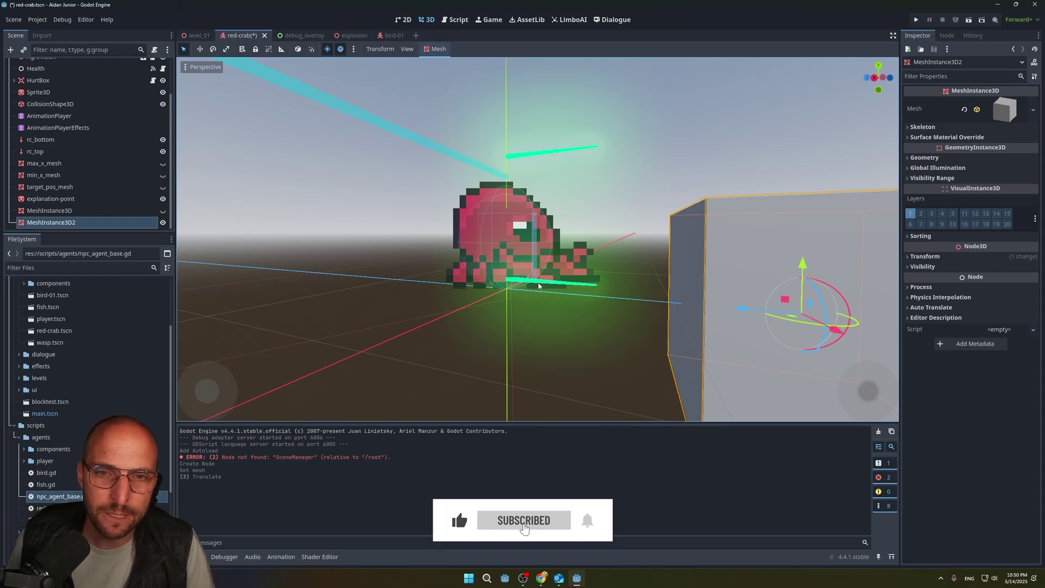
left_click(578, 213)
left_click(530, 157)
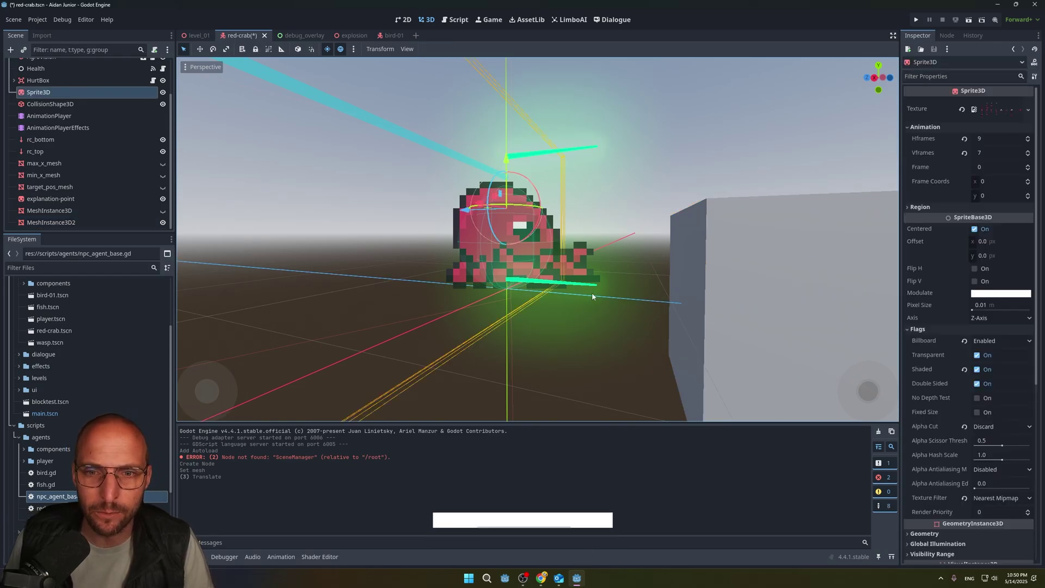
left_click(779, 321)
left_click_drag(743, 310, 617, 307)
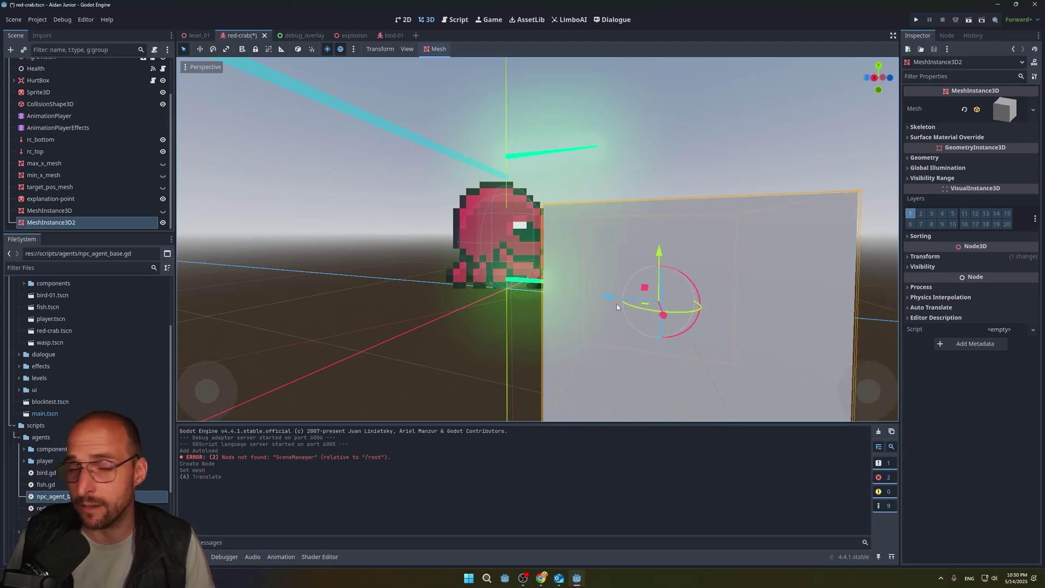
middle_click_drag(635, 278, 664, 240)
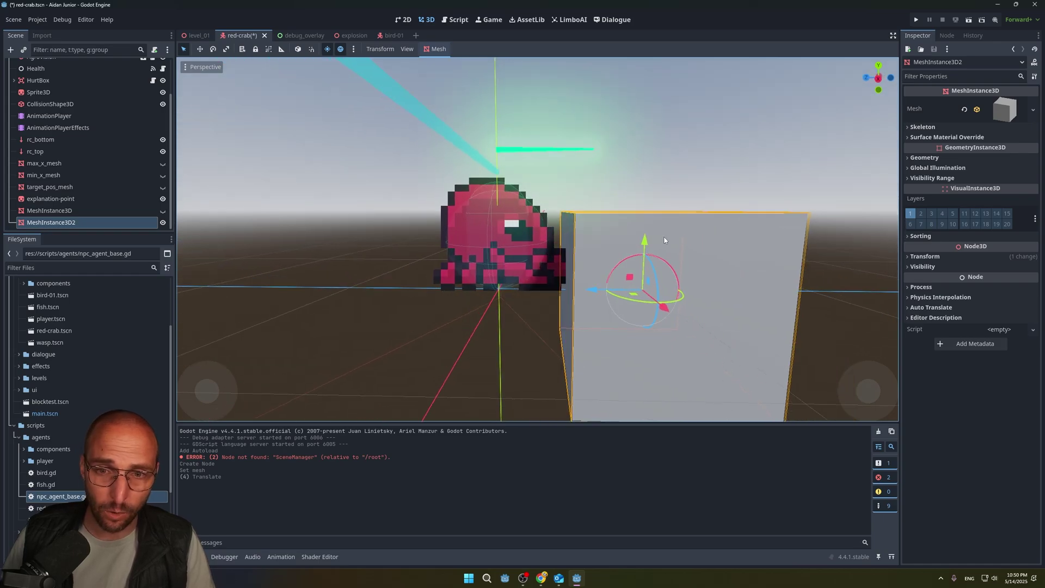
left_click_drag(644, 243, 660, 265)
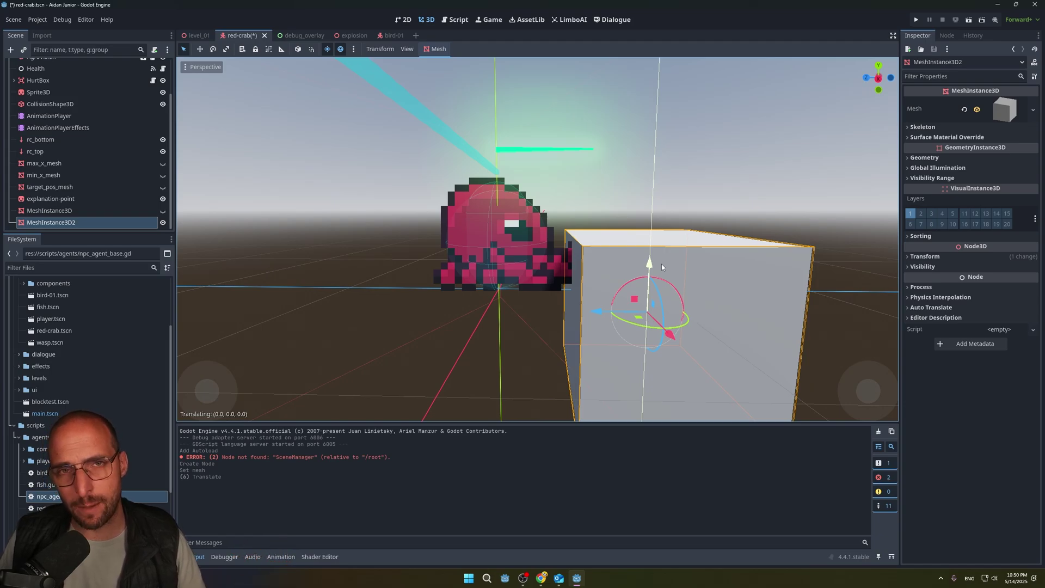
left_click_drag(661, 264, 663, 161)
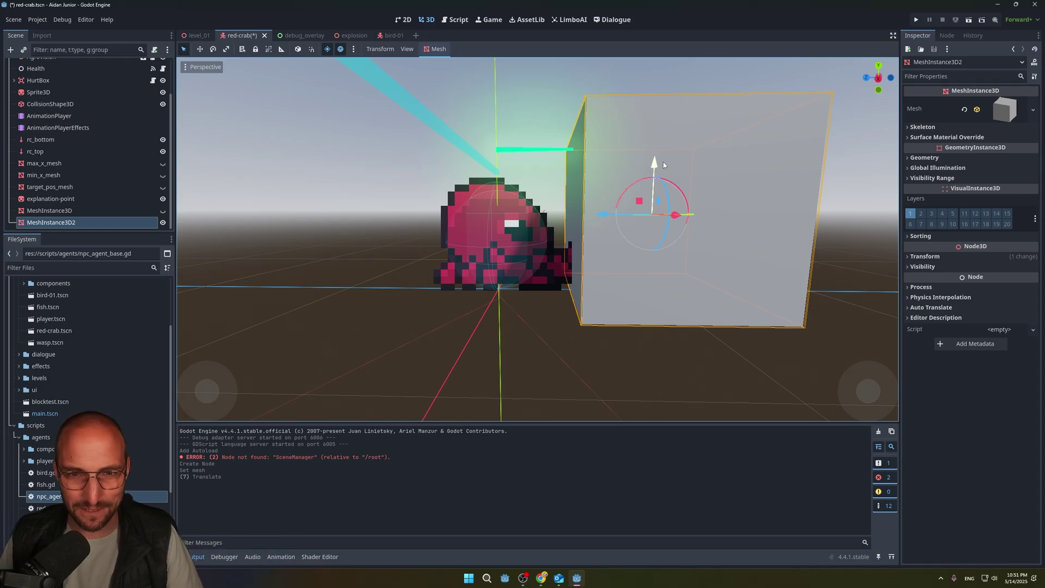
Delete the MeshInstance3D2 box from the red-crab scene.
key("Delete")
left_click(505, 302)
left_click(562, 162)
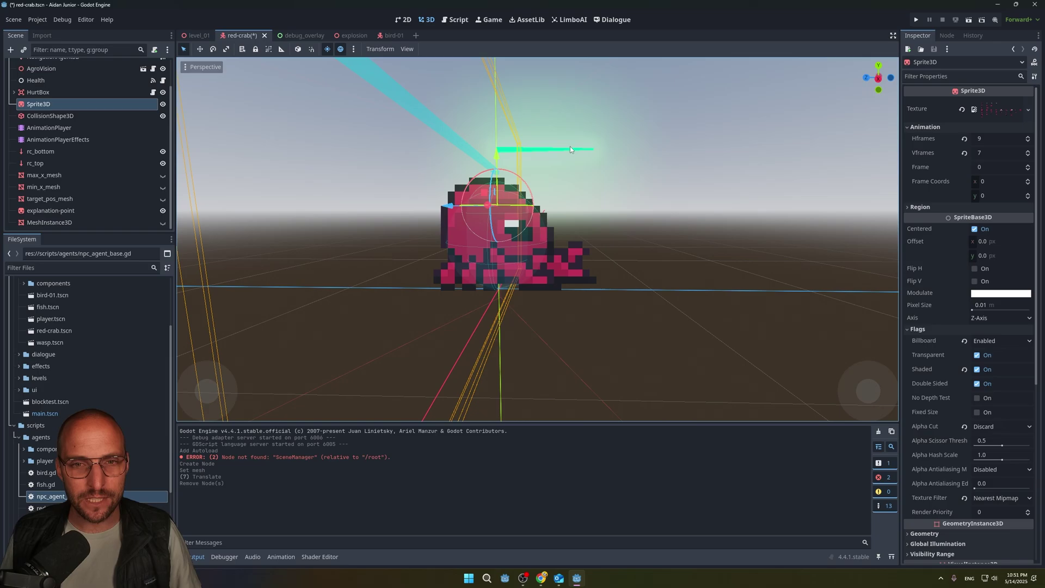
Try a duplicate of the rc_top ray cast moved off to the crab's side, and delete that duplicate.
scroll(569, 147, "down", 3)
middle_click_drag(569, 147, 547, 174)
left_click(541, 172)
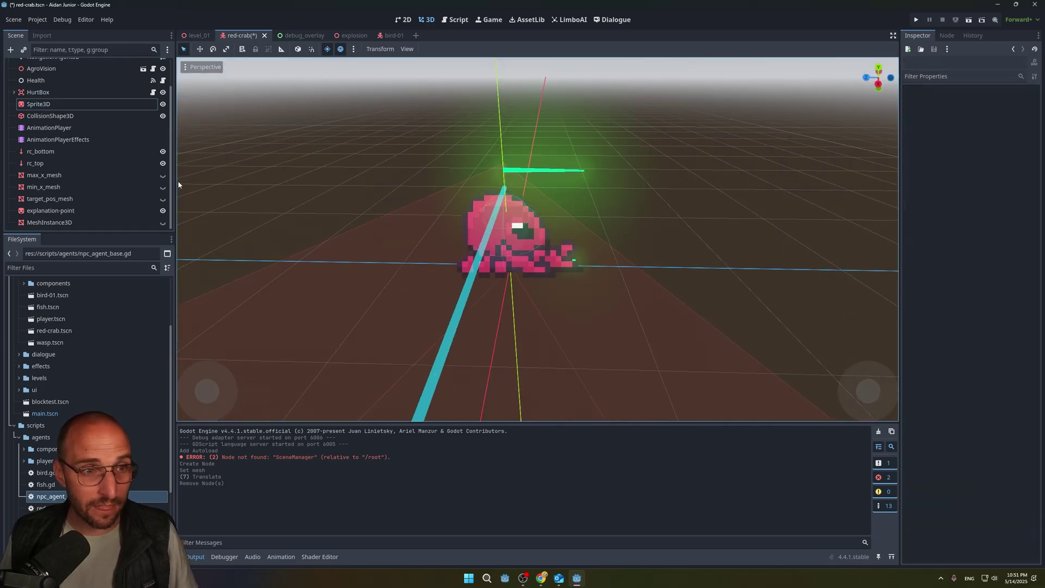
left_click(54, 163)
right_click(54, 164)
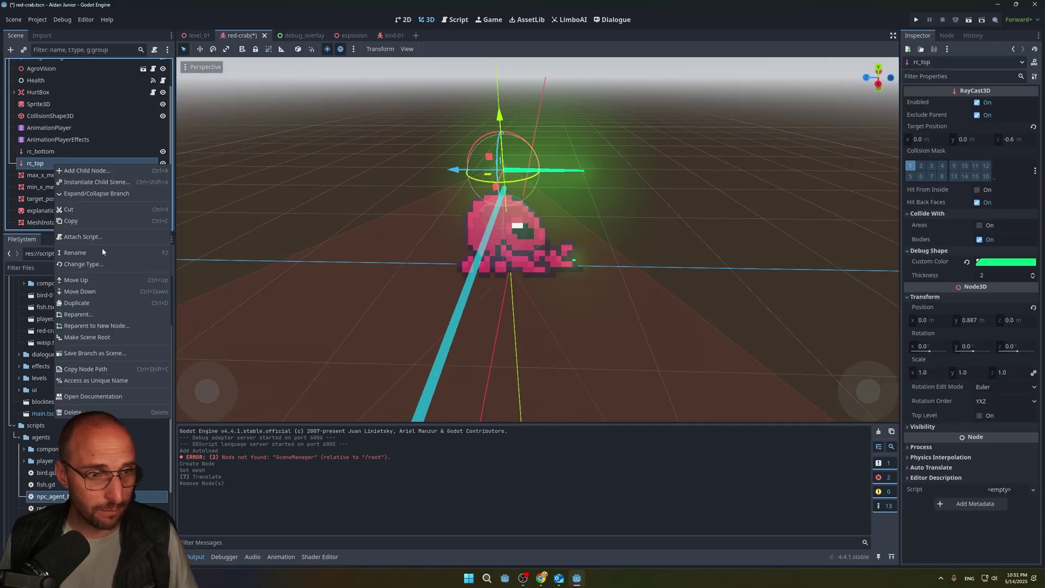
left_click(79, 303)
left_click_drag(495, 186, 406, 406)
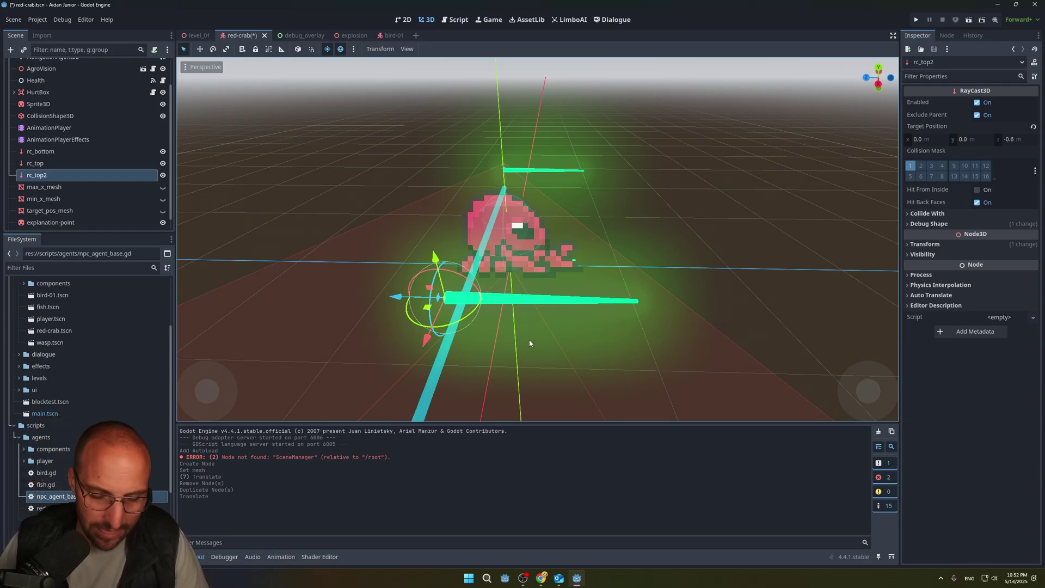
key("Delete")
left_click(505, 301)
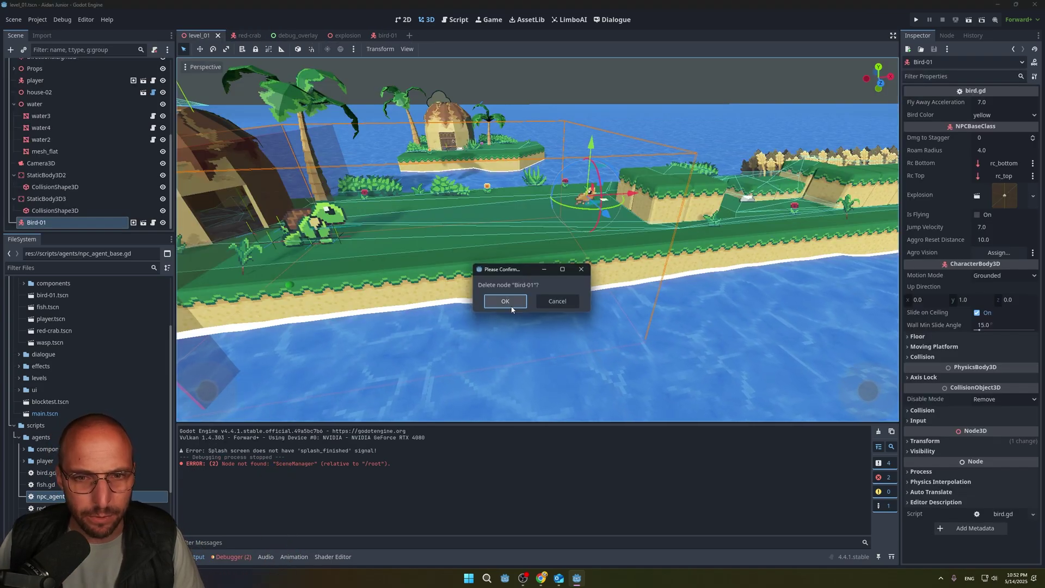
Delete the Bird-01 node from level_01 and add a red-crab.tscn instance to the level in its place.
left_click(512, 305)
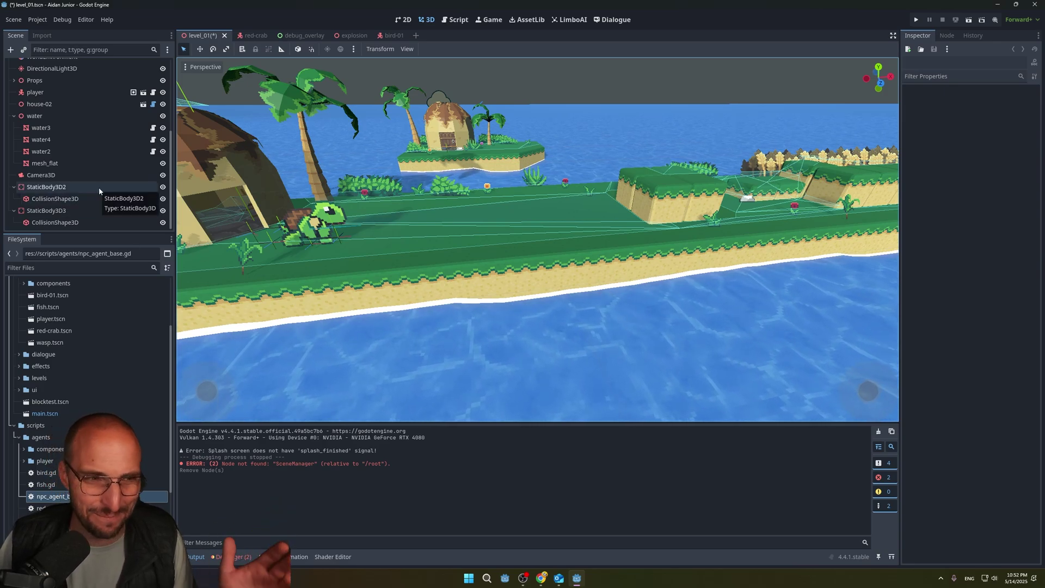
scroll(99, 188, "up", 1)
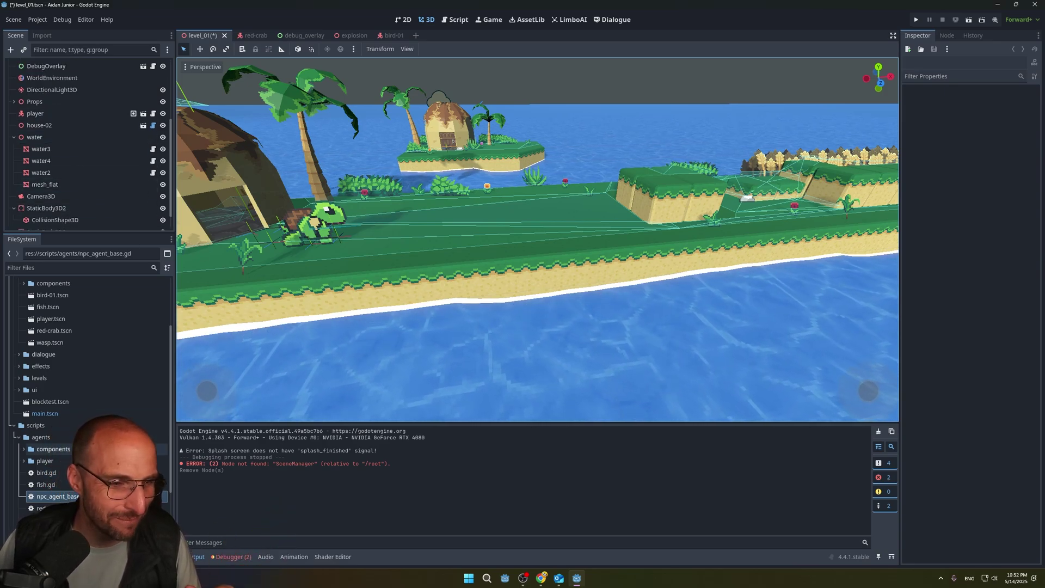
scroll(61, 496, "up", 3)
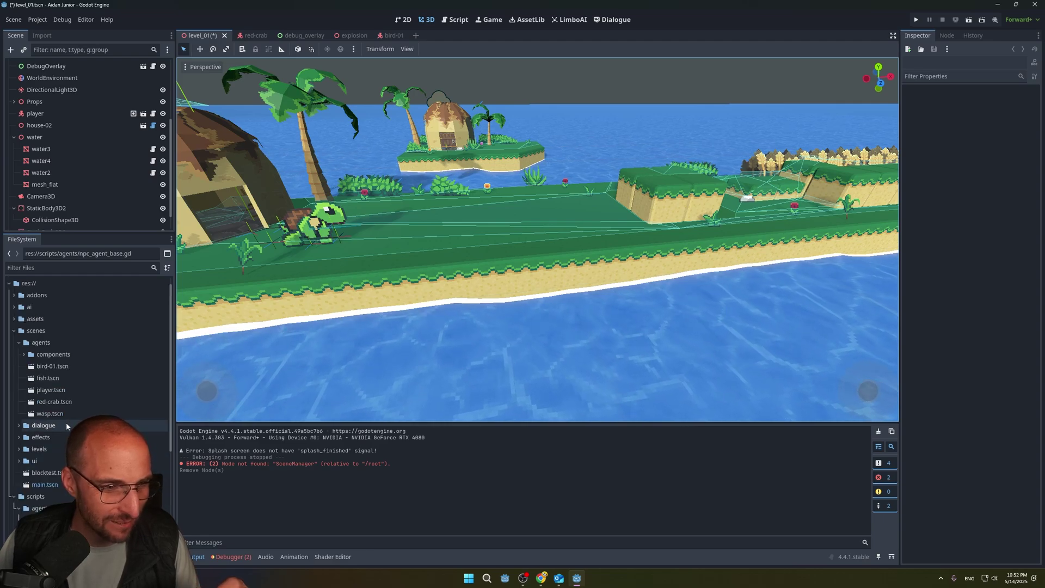
left_click_drag(58, 418, 494, 225)
Lower the red crab onto the main island and position it on the grass between the bushes and the raised block.
middle_click_drag(512, 254, 572, 252)
left_click_drag(633, 276, 519, 178)
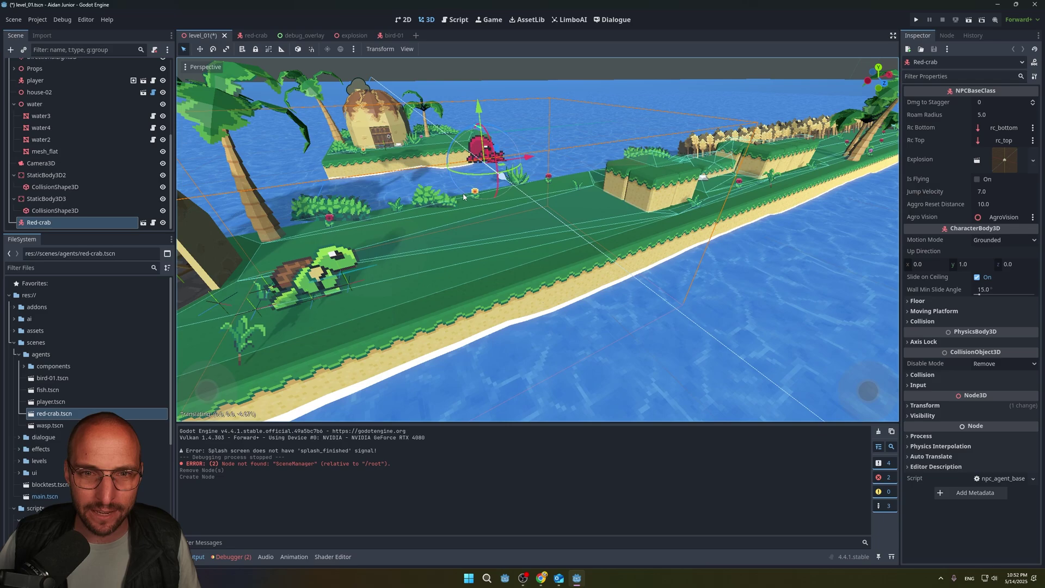
middle_click_drag(520, 178, 538, 228)
left_click_drag(456, 147, 465, 182)
left_click_drag(506, 262, 521, 277)
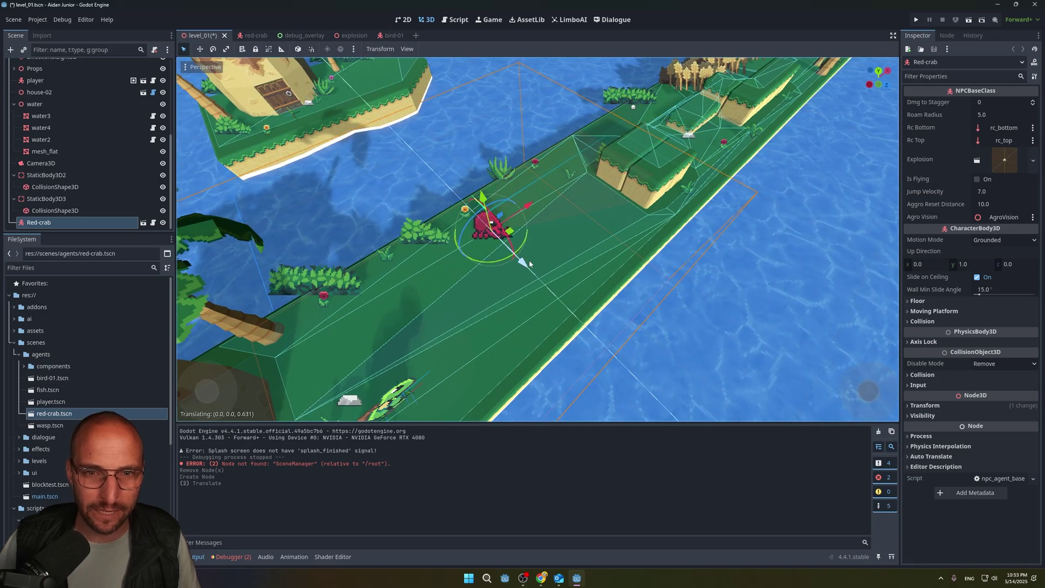
Duplicate the Red-crab node and move the copy along the island toward the raised block.
right_click(76, 222)
left_click(109, 362)
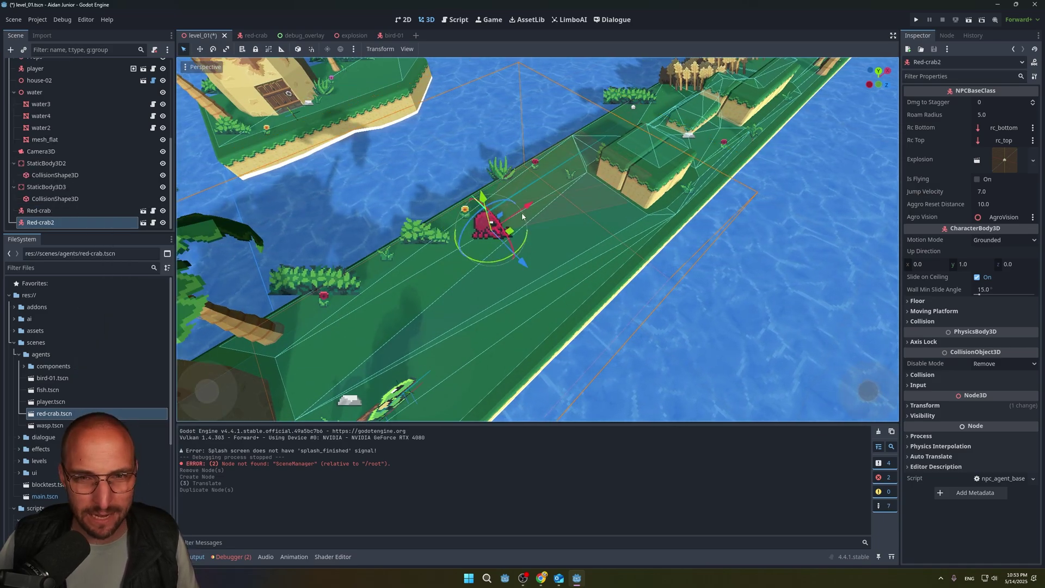
left_click_drag(522, 217, 585, 170)
middle_click_drag(585, 170, 574, 139)
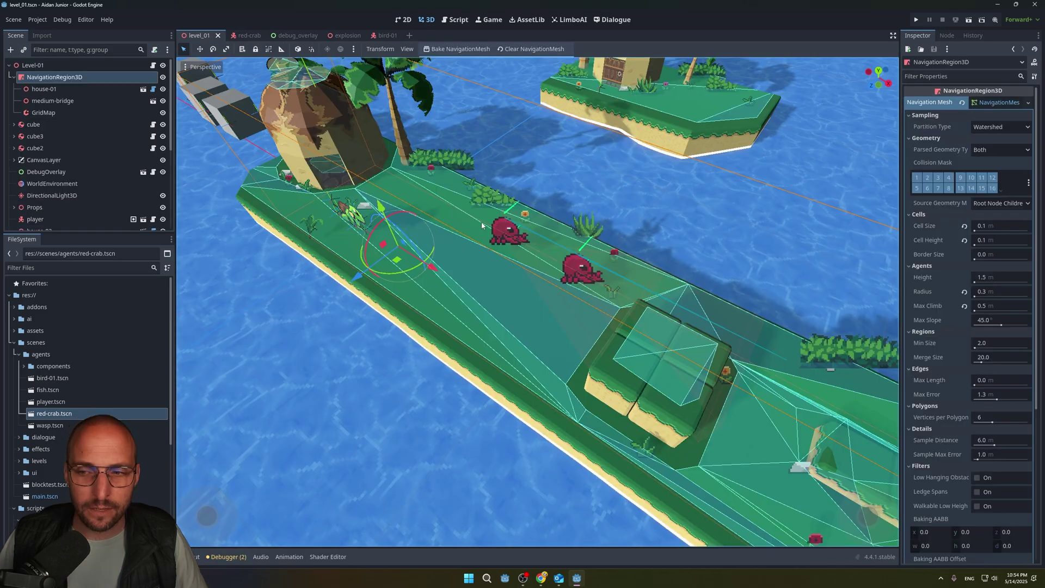
Examine the level's navigation mesh around the two crabs, the raised blocks and the island's edges.
middle_click_drag(481, 225, 546, 204)
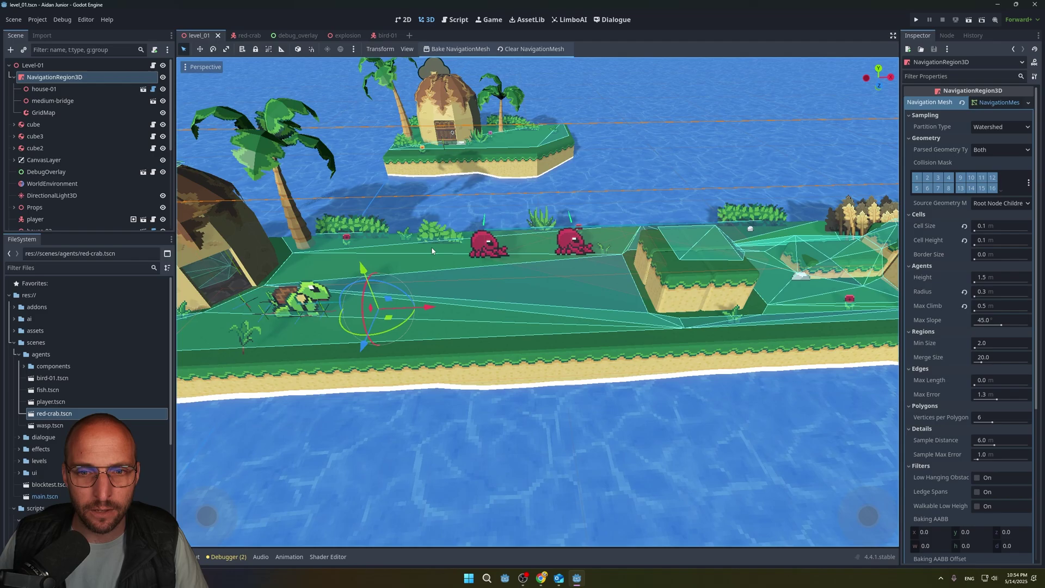
middle_click_drag(676, 308, 730, 305)
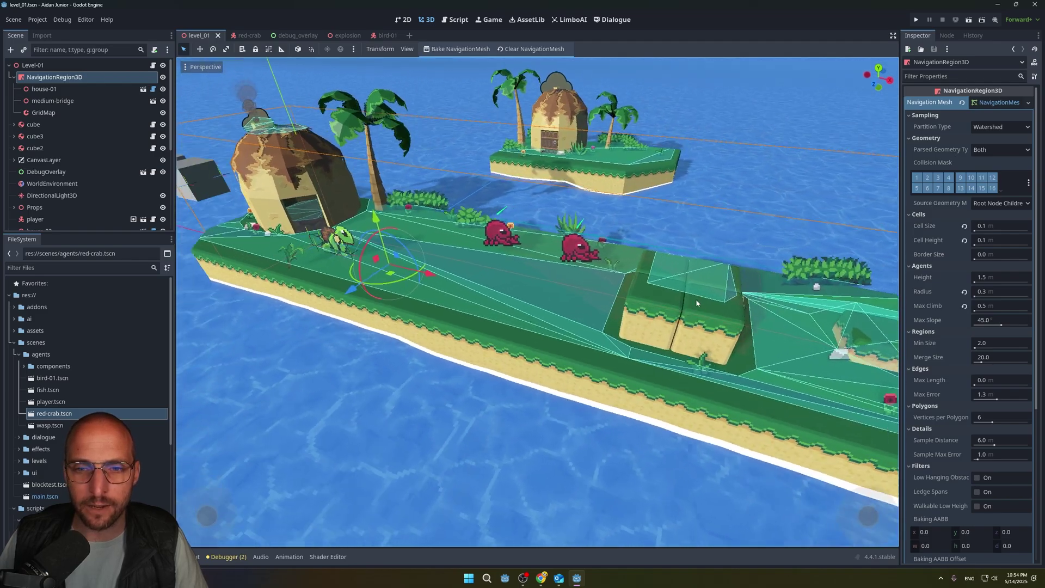
middle_click_drag(695, 299, 756, 306)
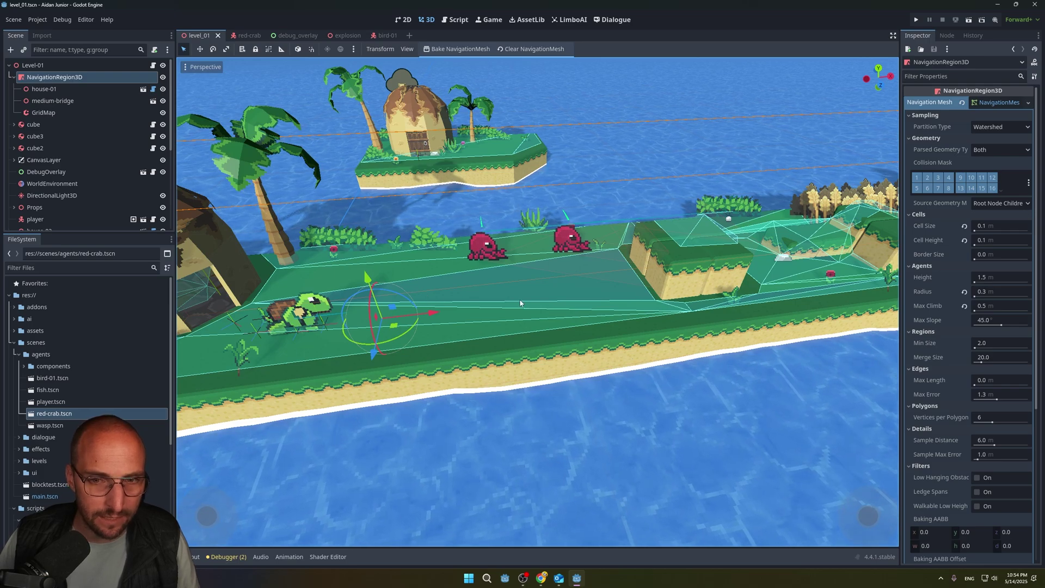
middle_click_drag(520, 303, 466, 339, "shift")
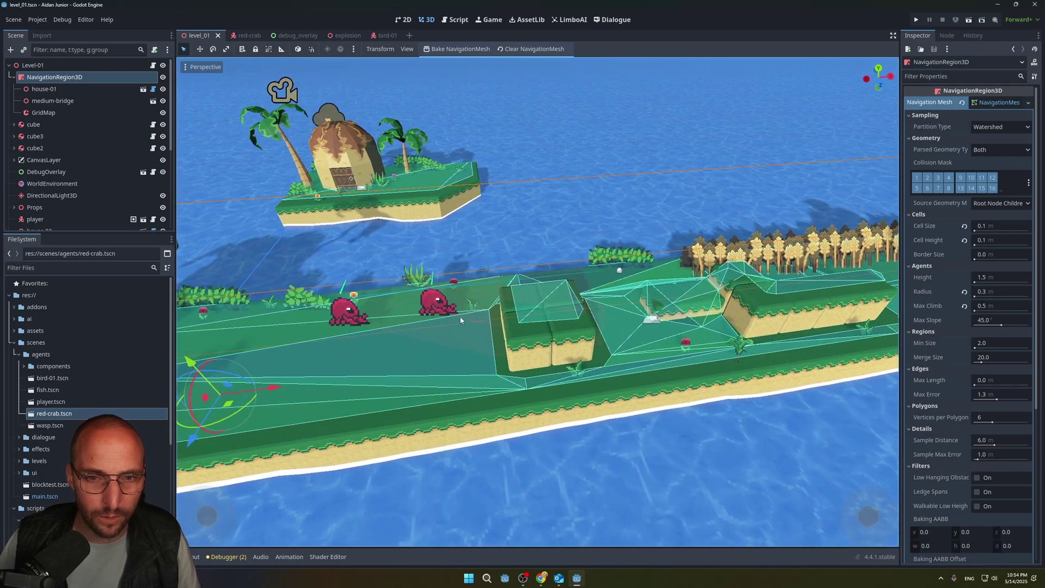
middle_click_drag(527, 370, 563, 285)
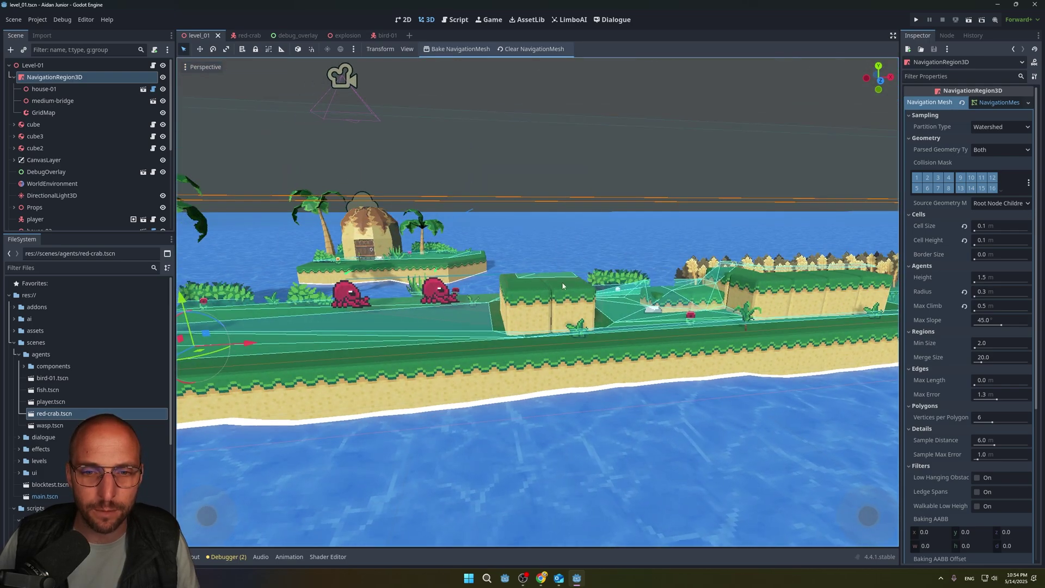
middle_click_drag(581, 322, 627, 328)
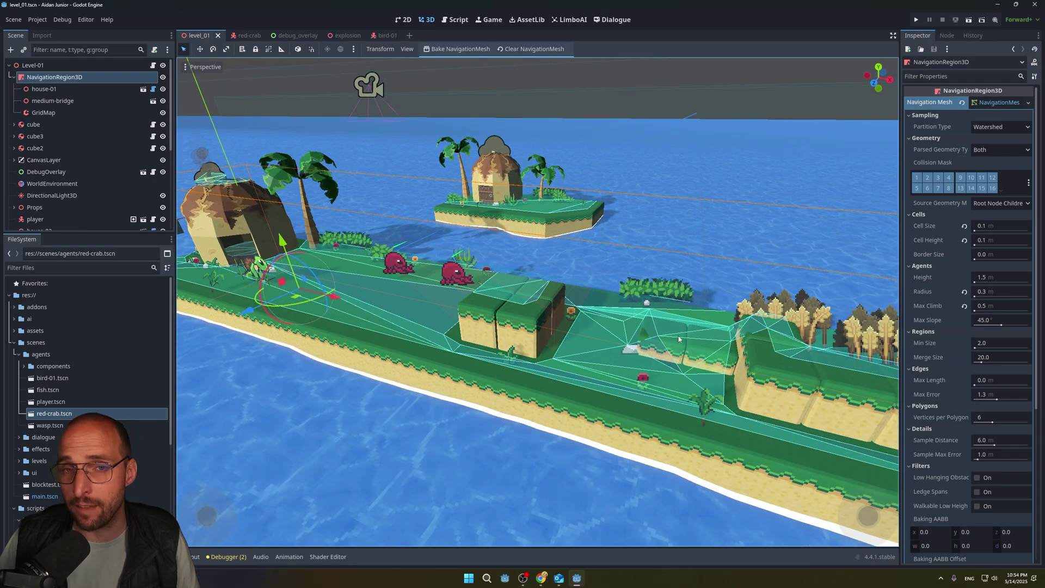
mouse_move(689, 350)
middle_mouse_down()
mouse_move(746, 330)
mouse_move(705, 337)
middle_mouse_up()
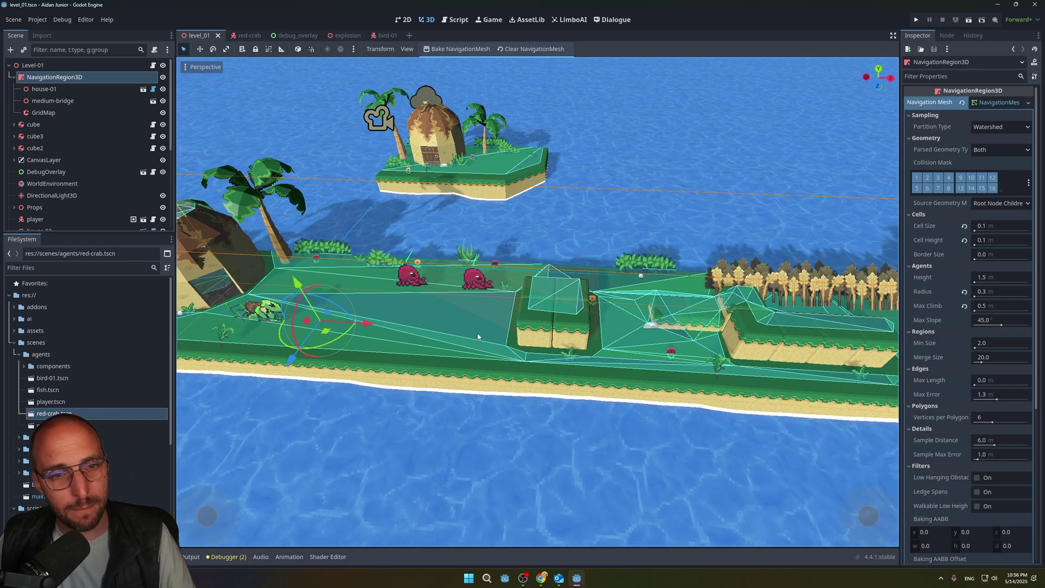
middle_click_drag(430, 283, 543, 264, "shift")
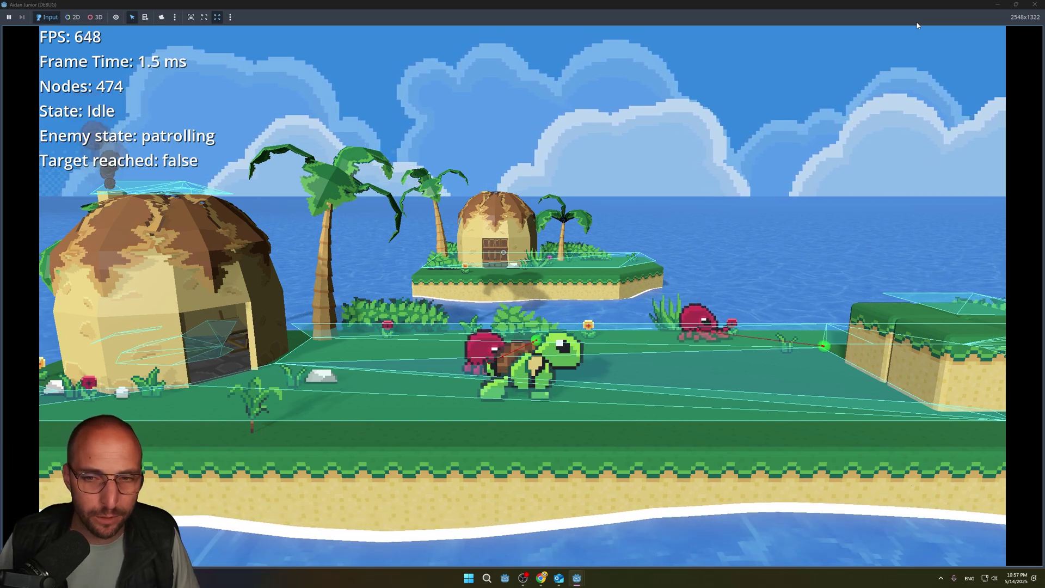
Walk the turtle forward in the running game to observe the two patrolling crabs on the navigation mesh.
key("d")
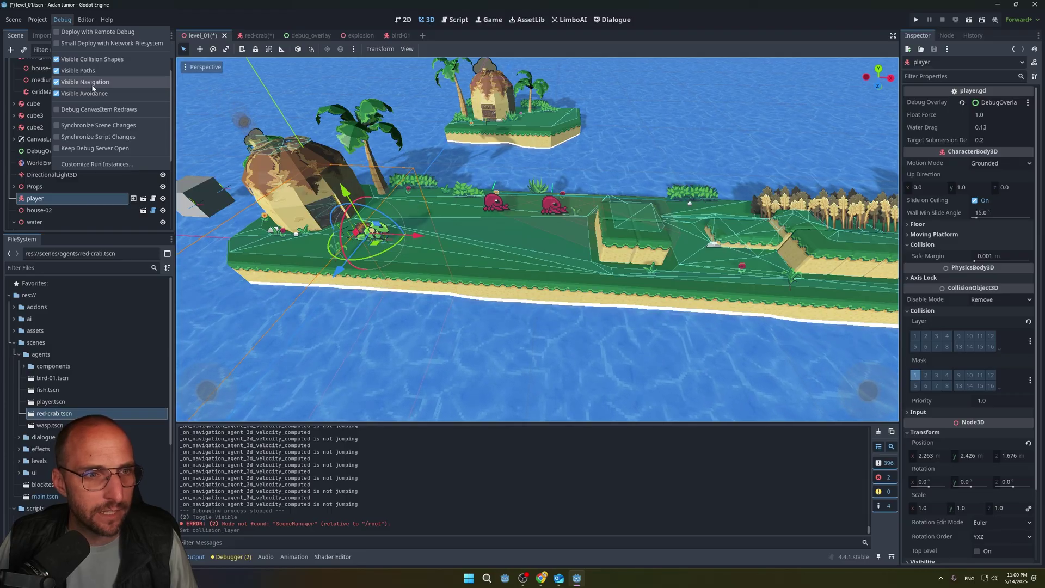
Turn off the Visible Navigation debug option and enable collision layer 5 on the player node.
left_click(90, 83)
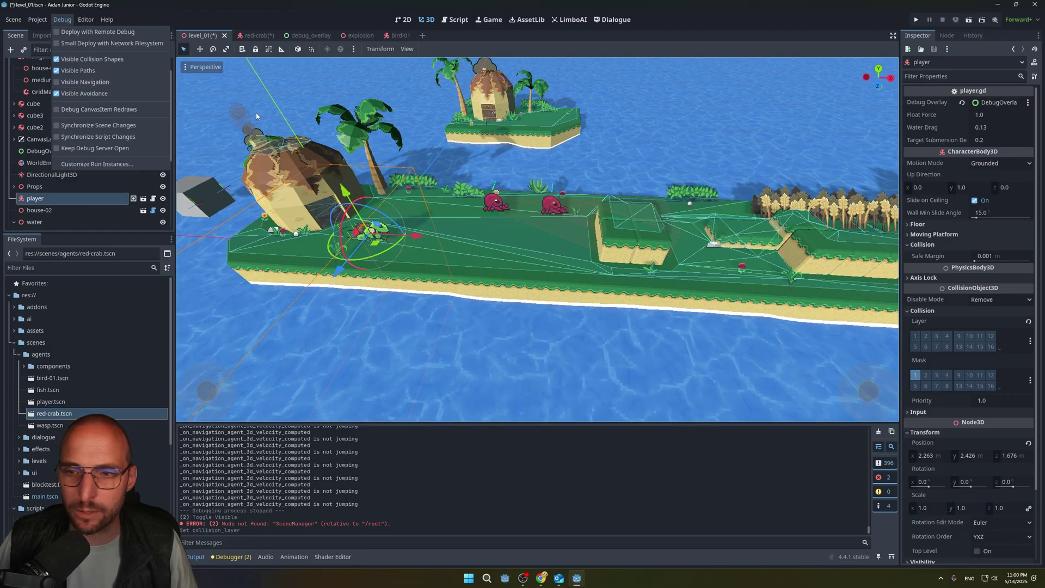
left_click(917, 347)
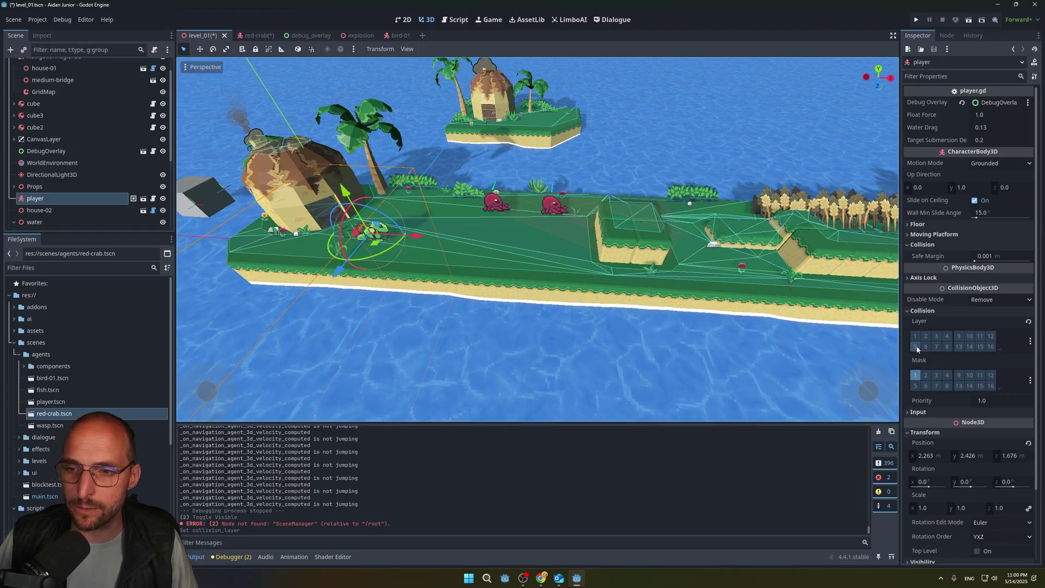
left_click(916, 347)
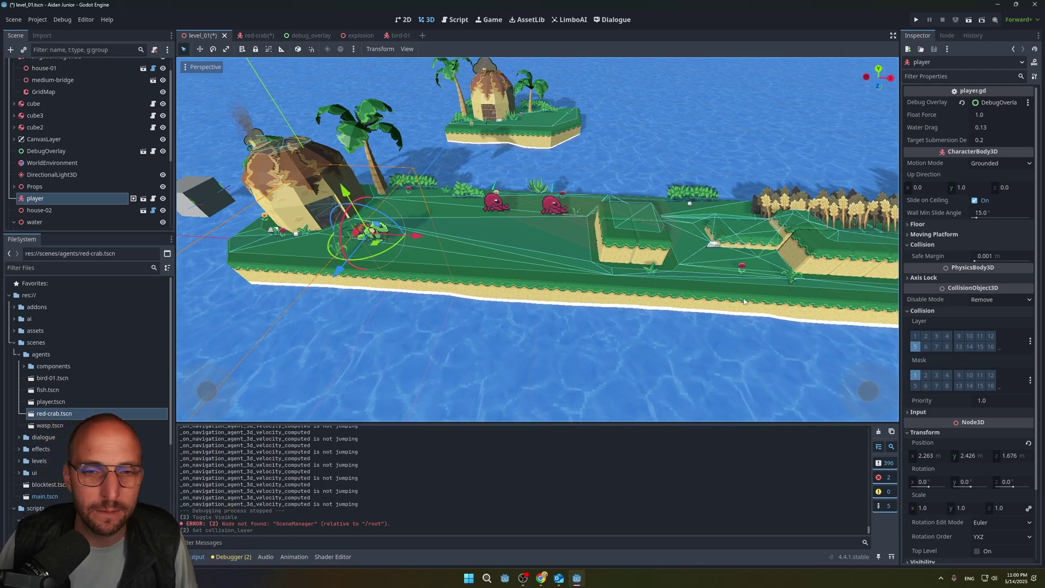
Save the red-crab scene and run the project with the AgroVision node left visible.
left_click(256, 36)
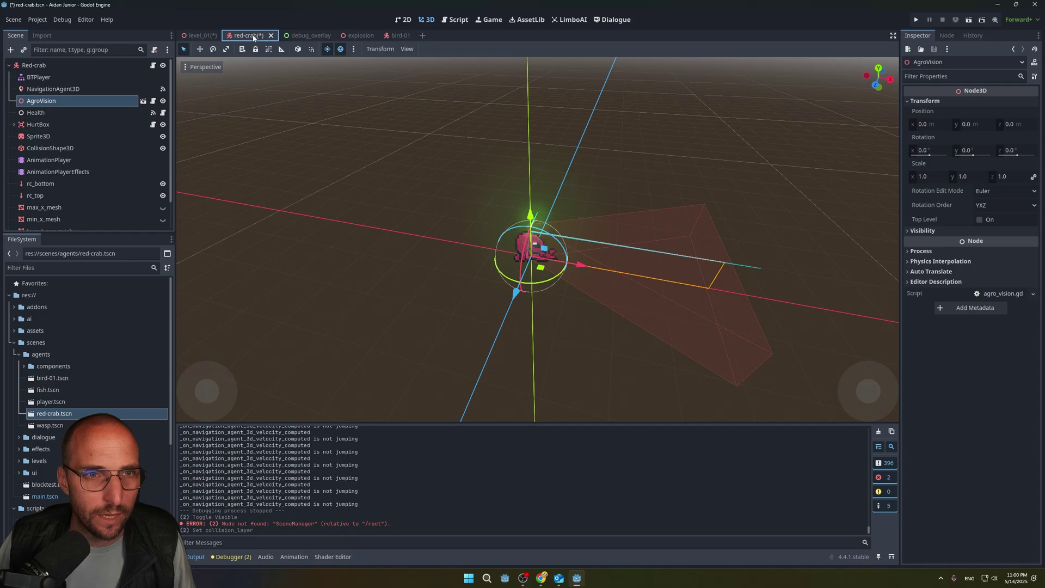
key("ctrl+s")
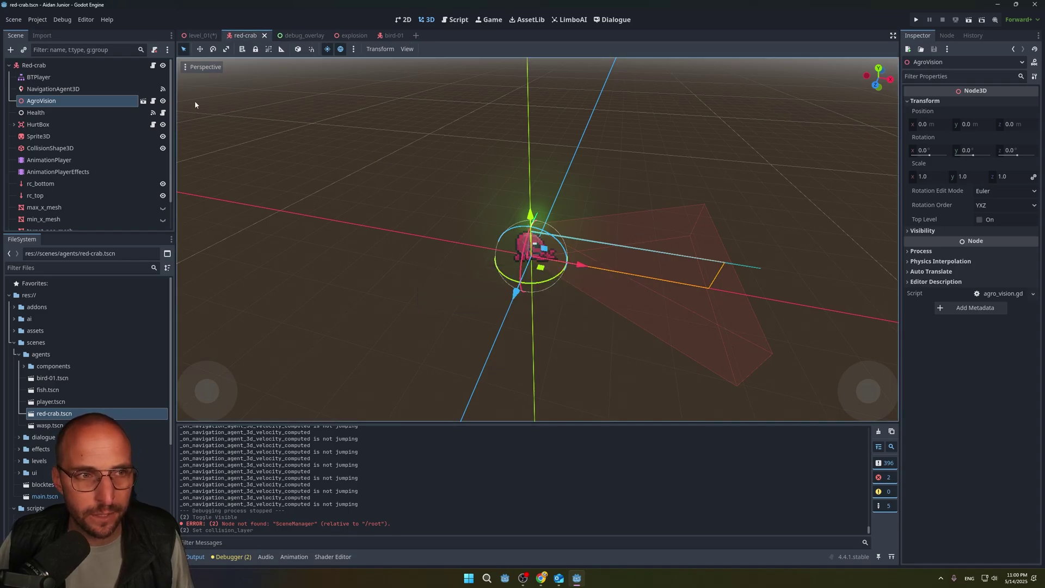
left_click(162, 101)
left_click(163, 101)
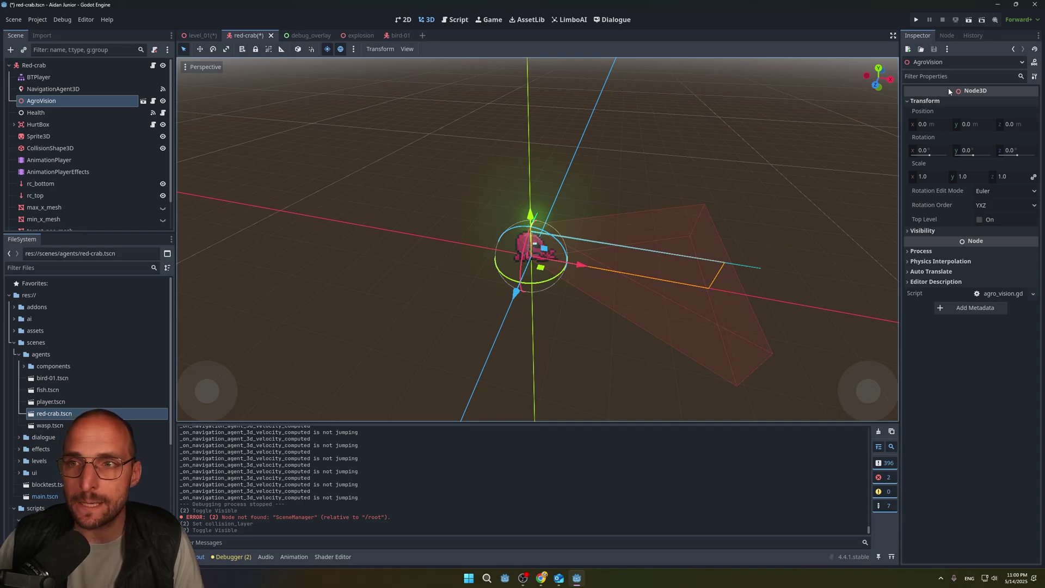
left_click(916, 20)
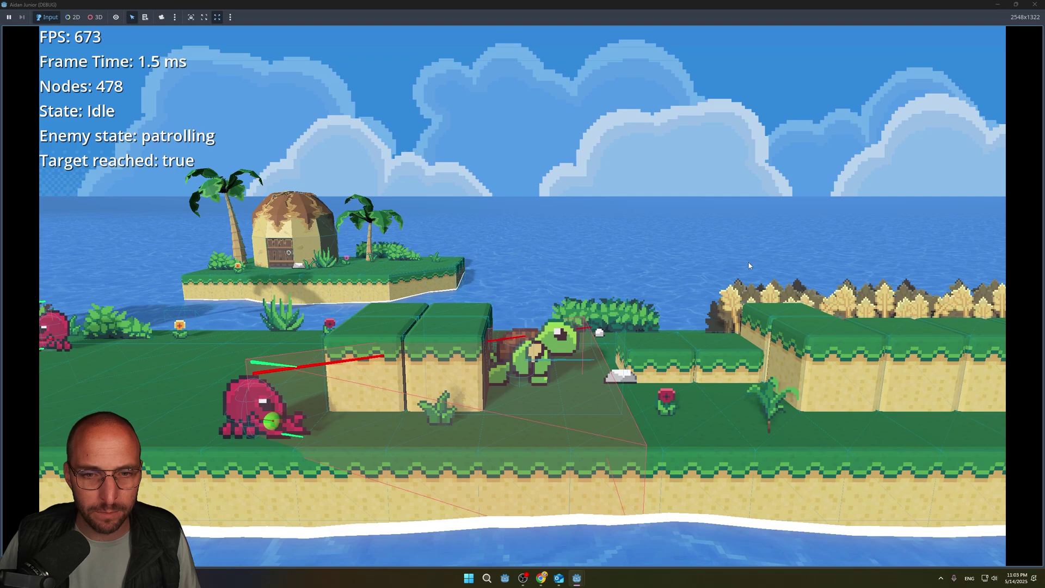
Walk the turtle through the front crab's vision area and back to test its ray cast with aggro disabled.
key("s")
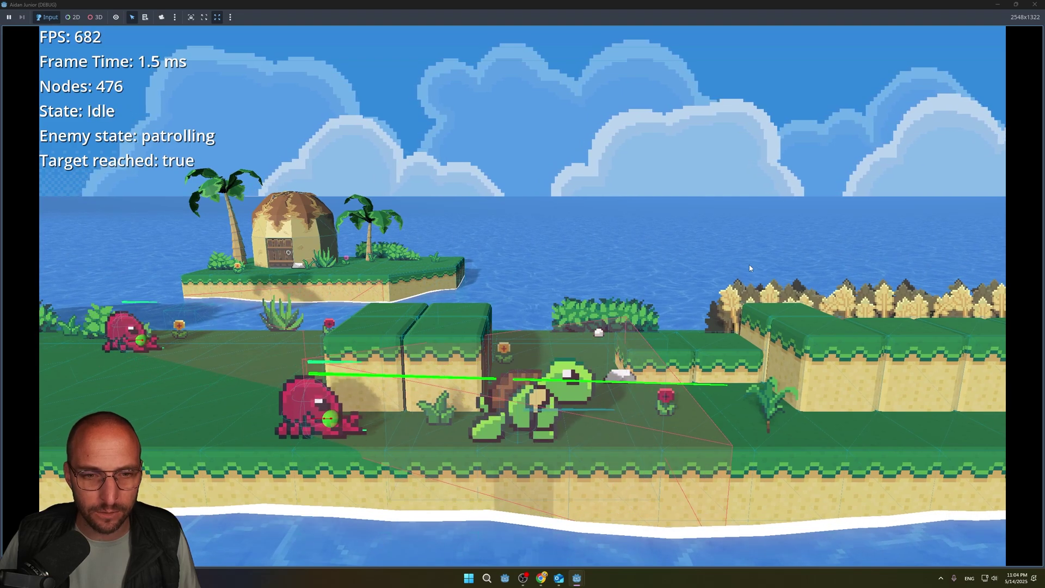
key("a")
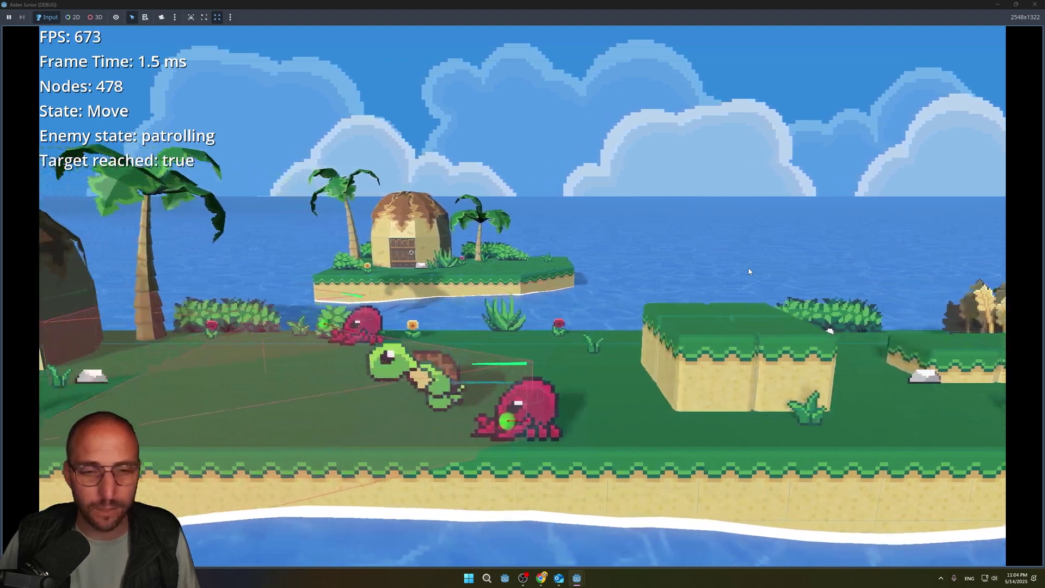
key("a")
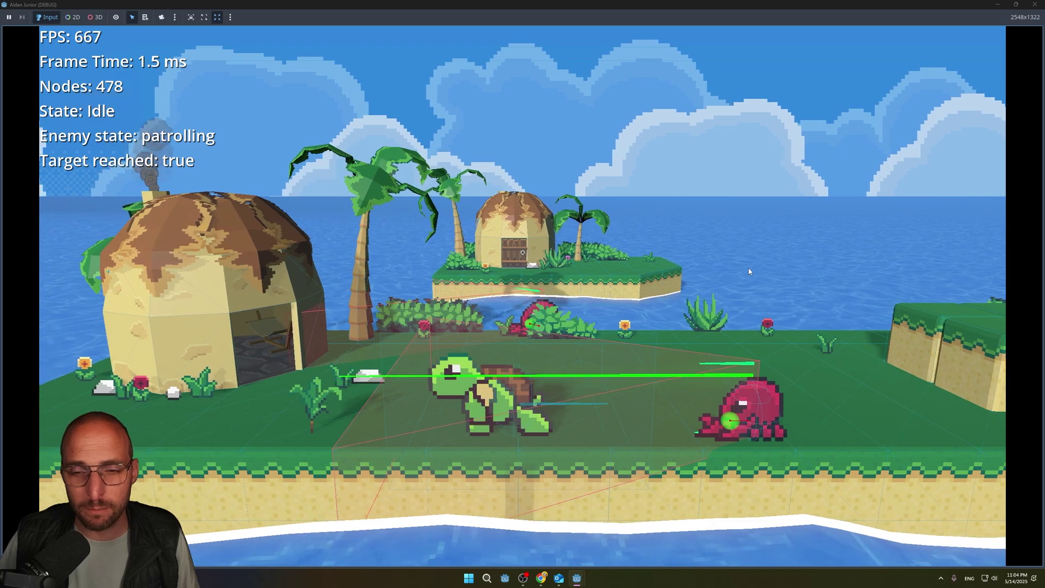
key("d")
key("d")
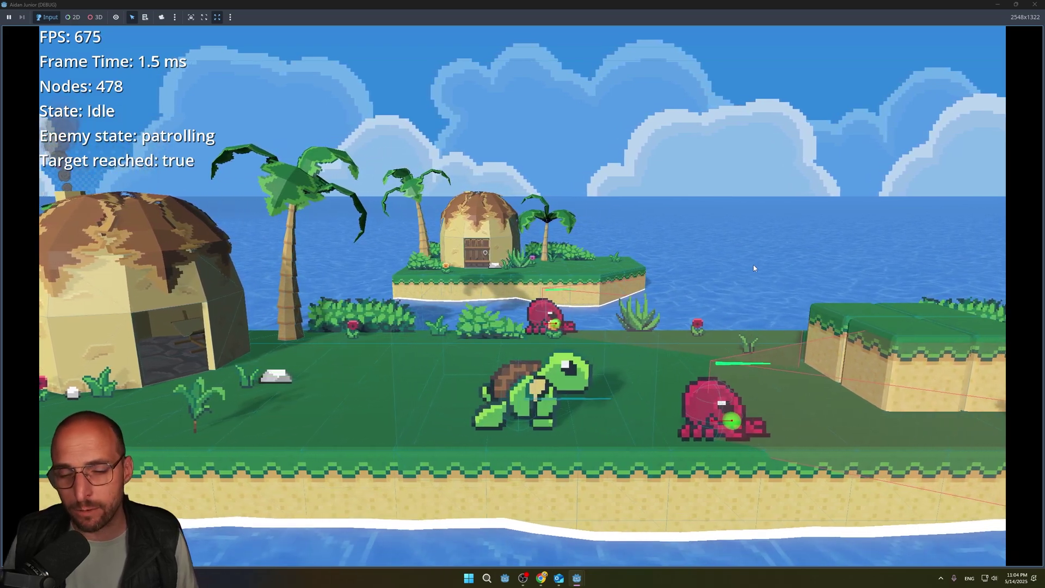
key("d")
key("w")
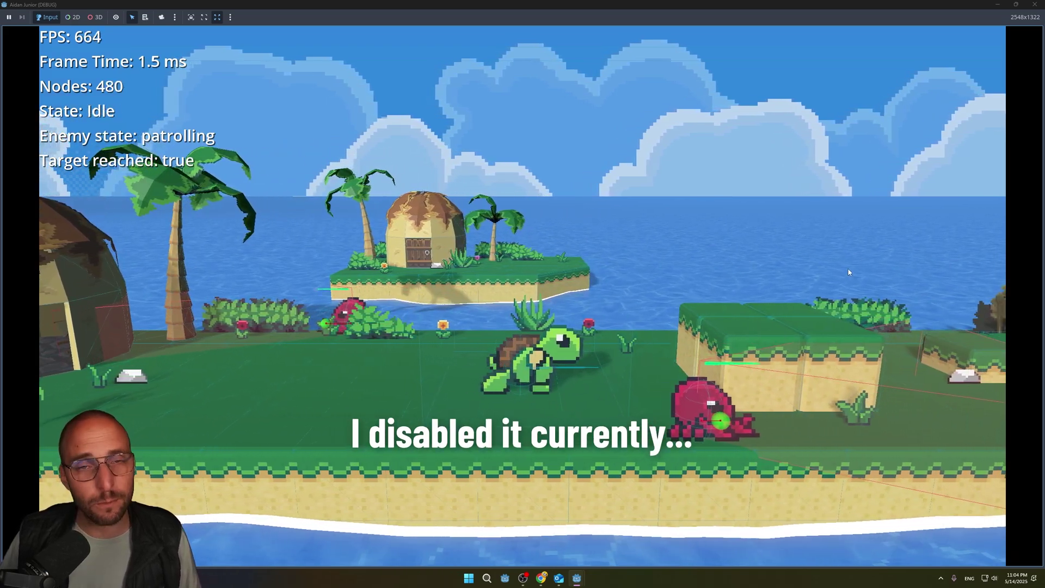
Close the running game and examine the body of the set_aggro function in npc_agent_base.gd.
left_click(1035, 4)
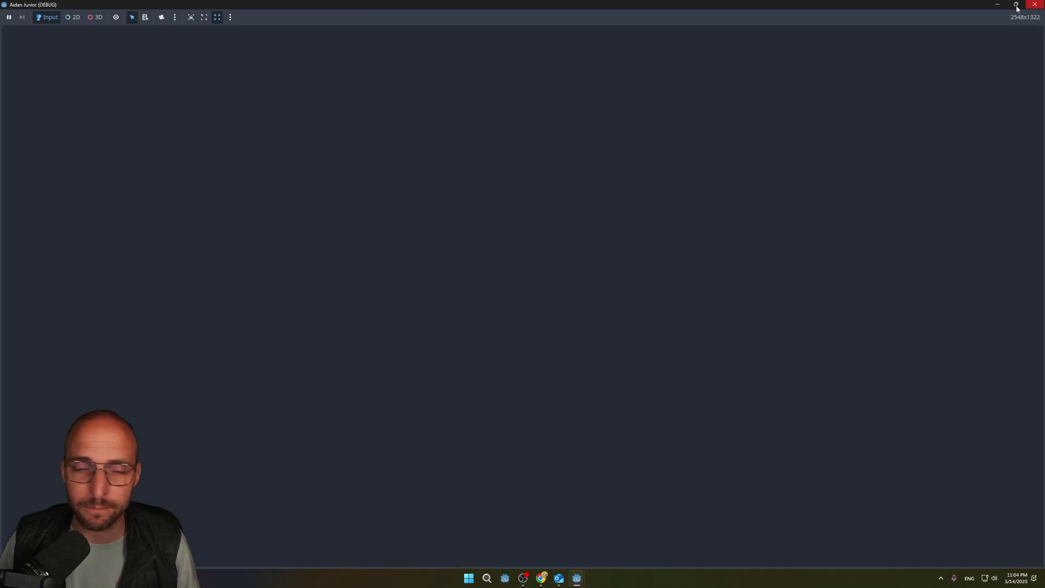
left_click_drag(536, 269, 347, 187)
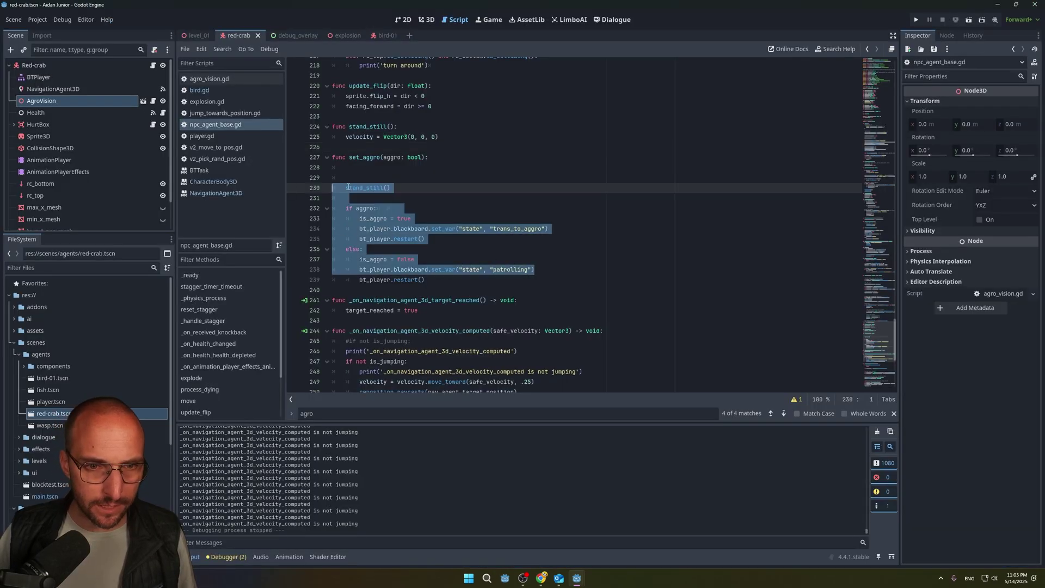
left_click(771, 149)
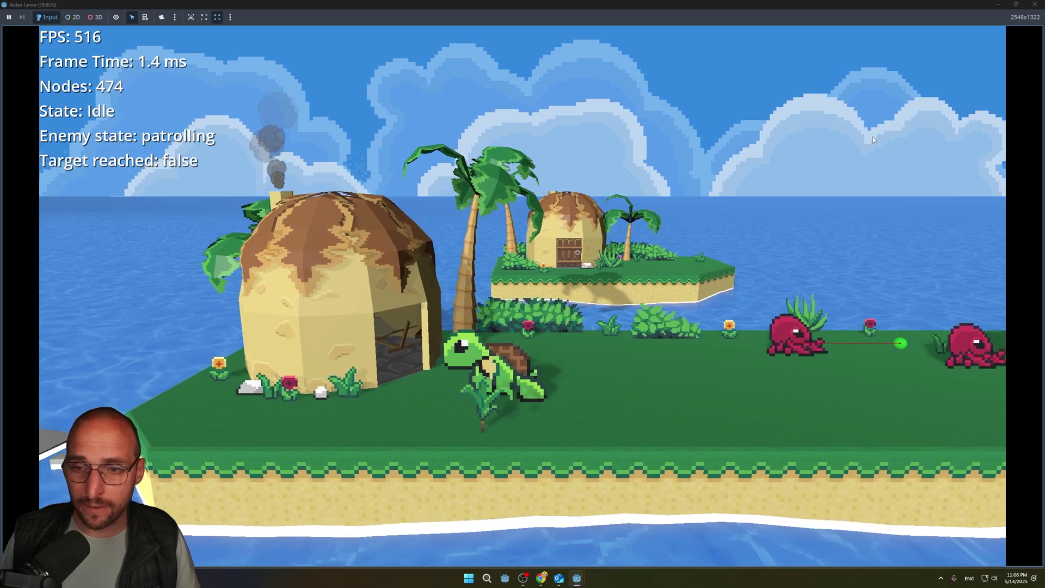
Move the turtle back and forth past the patrolling crabs and on toward the first two blocks to trigger their aggro.
key("d")
key("d")
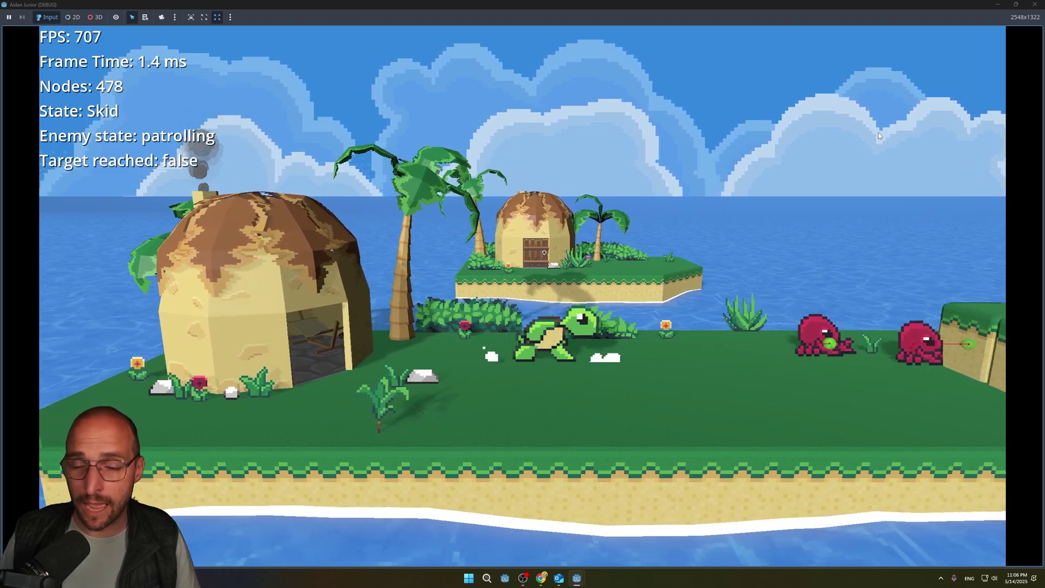
key("w")
key("a")
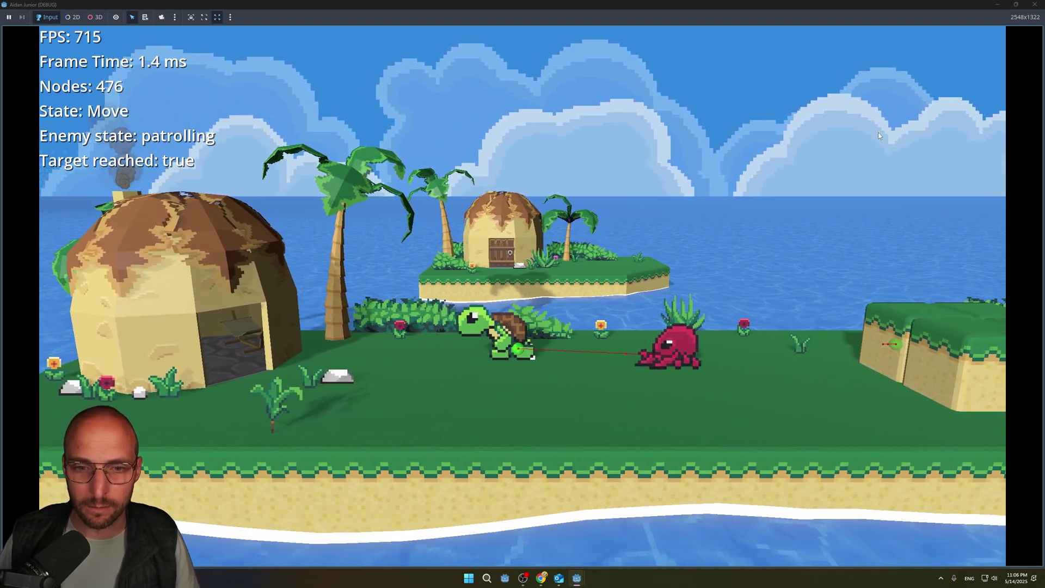
key("a")
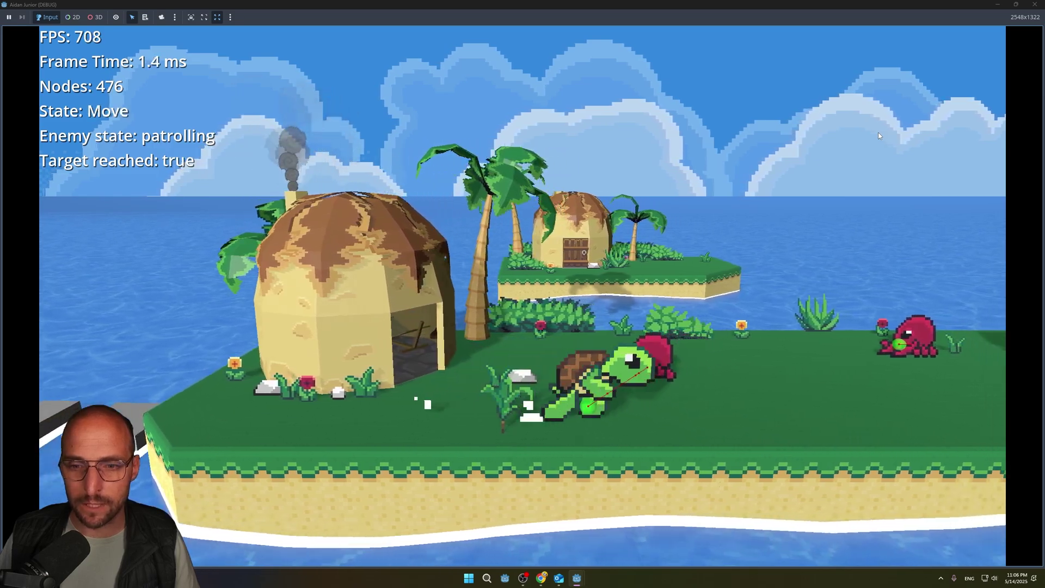
key("a")
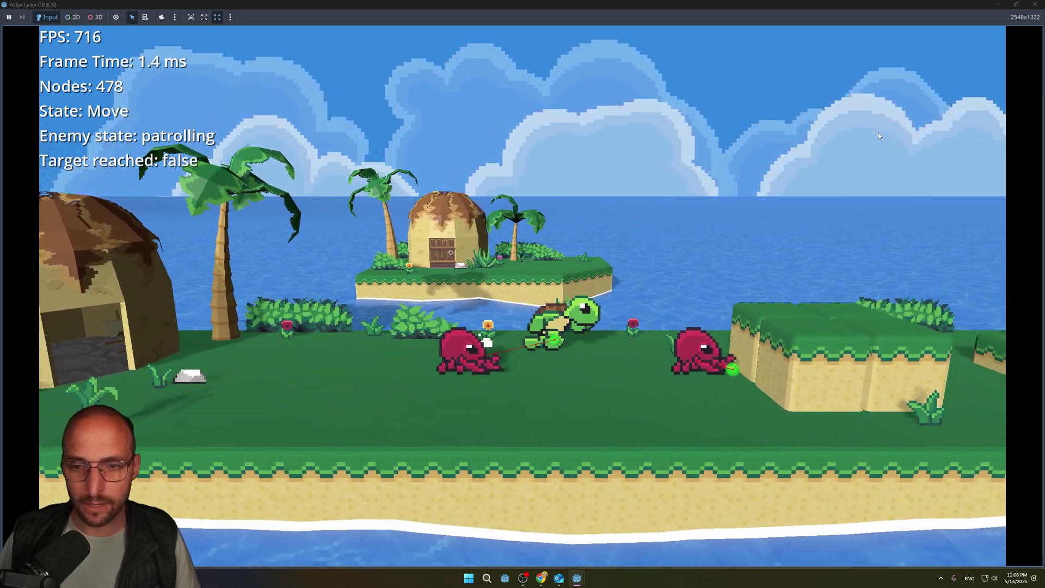
key("d")
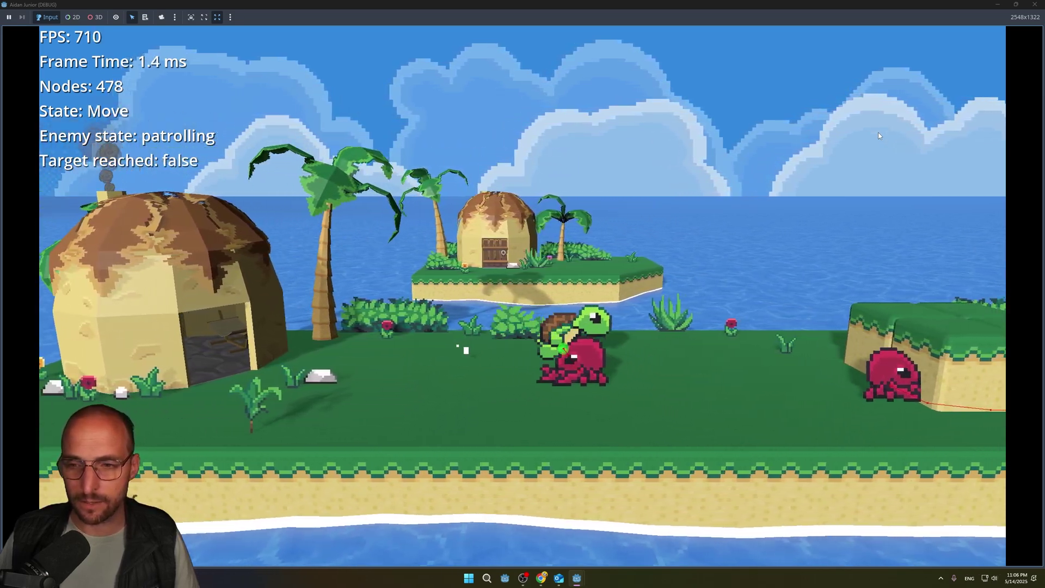
key("d")
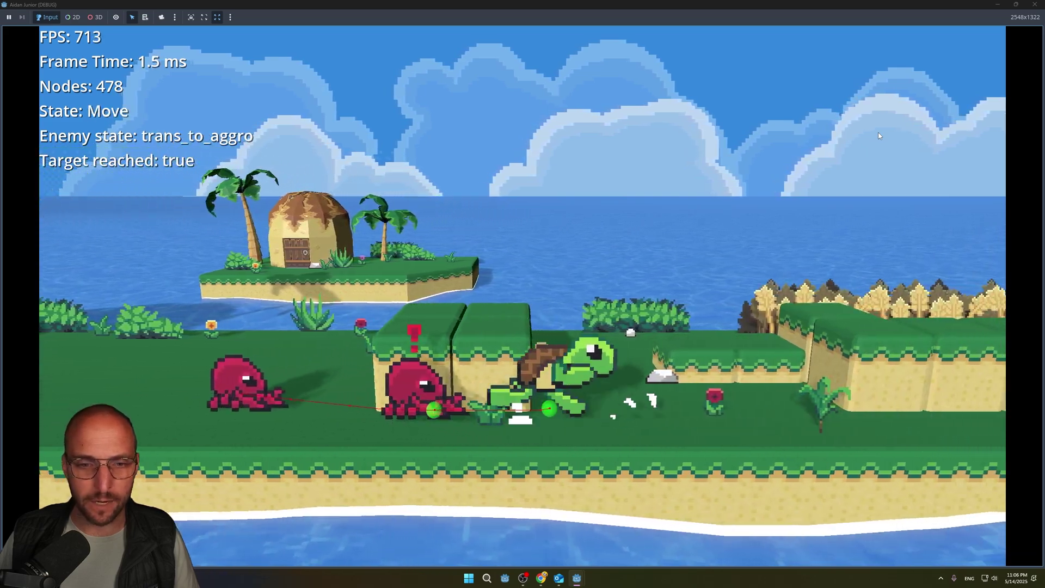
Lead the aggroed crabs around the two-block obstacle to test how their navigation paths follow the turtle.
key("w")
key("a")
key("a")
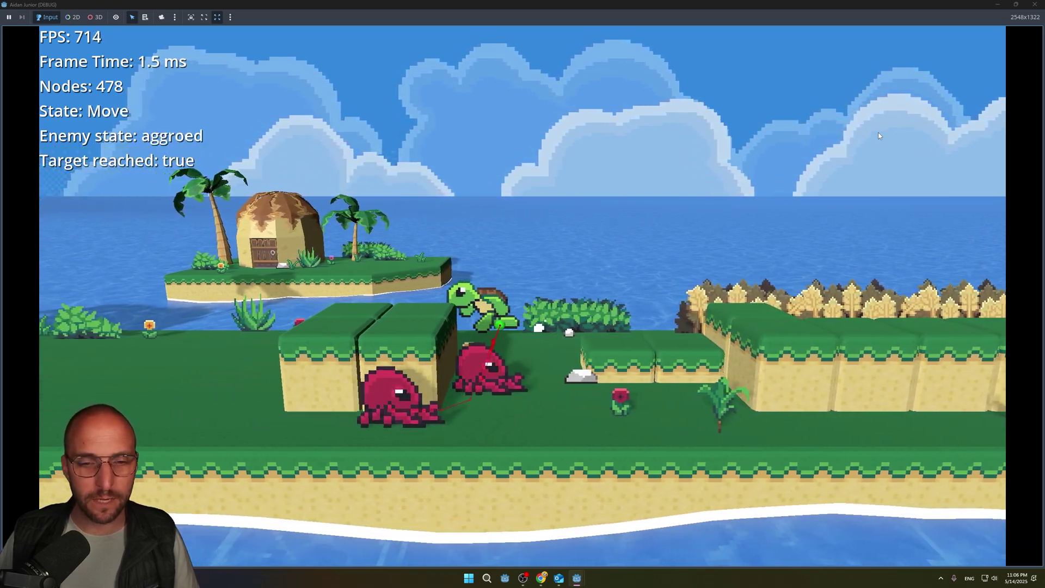
key("s")
key("w")
key("d")
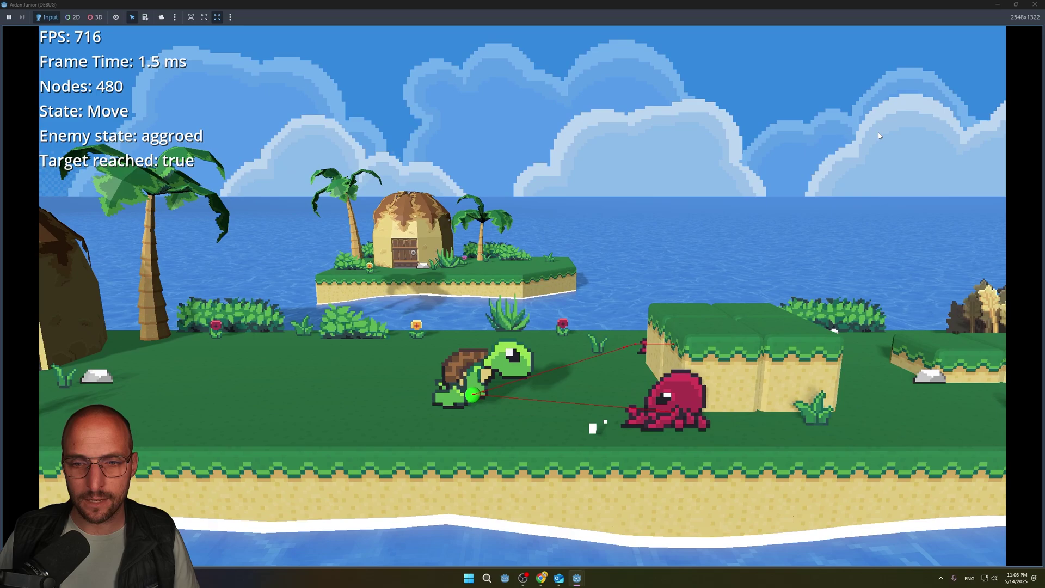
key("s")
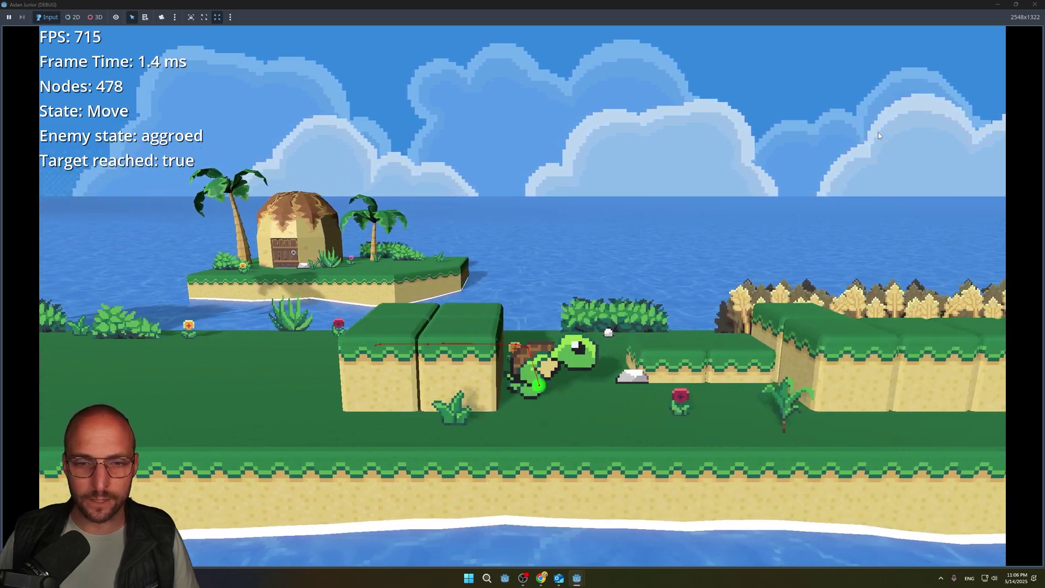
key("a")
key("d")
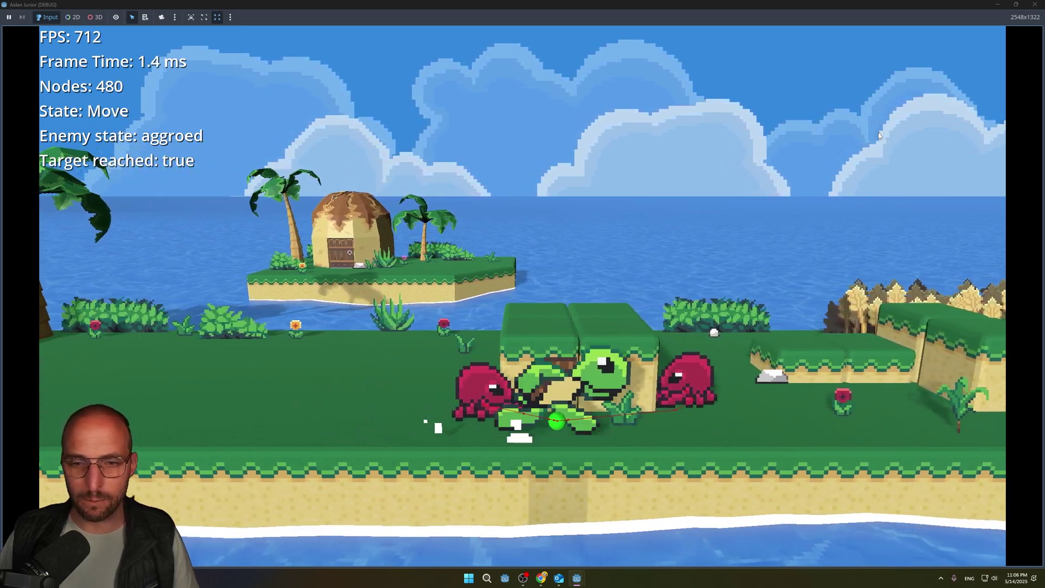
key("a")
key("w")
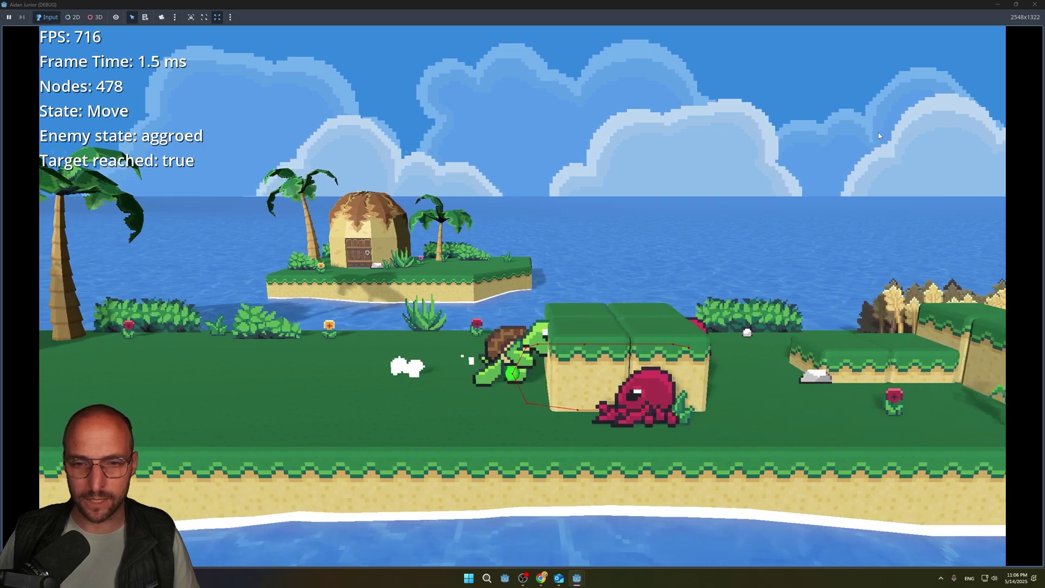
key("s")
key("a")
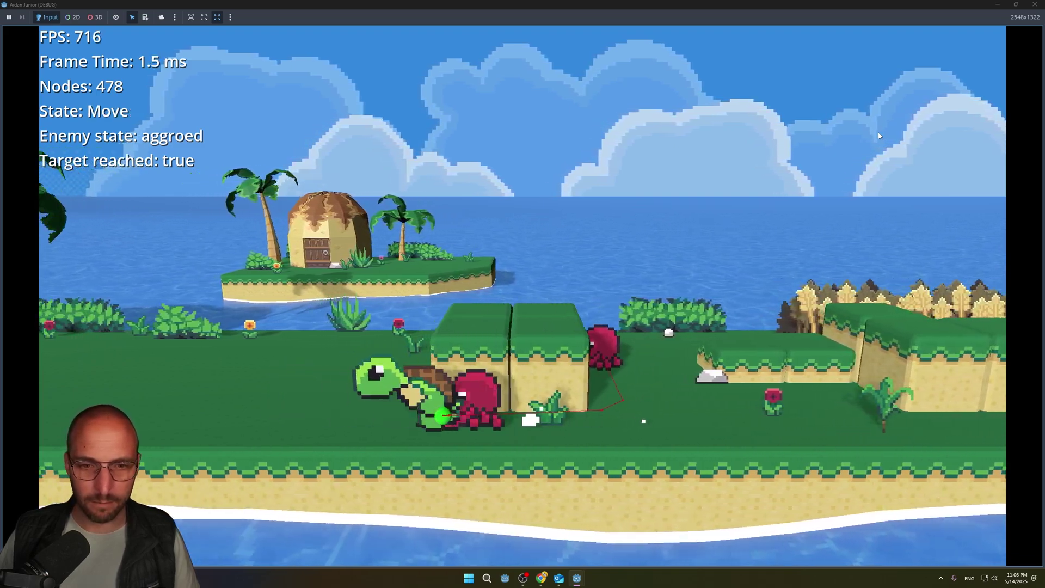
Circle the turtle repeatedly behind and in front of the two blocks to observe the crabs rerouting around them.
key("w")
key("d")
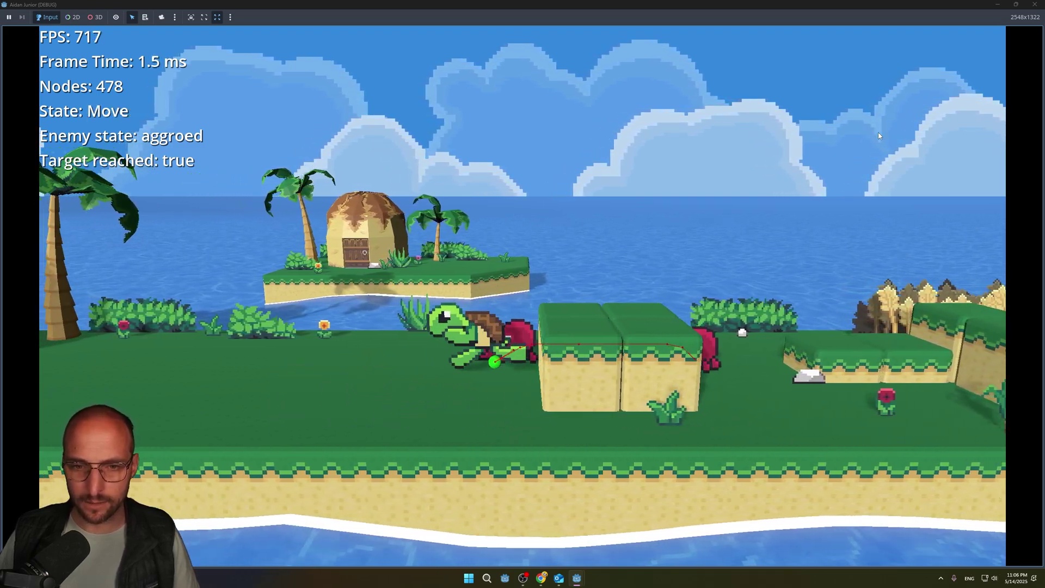
key("d")
key("w")
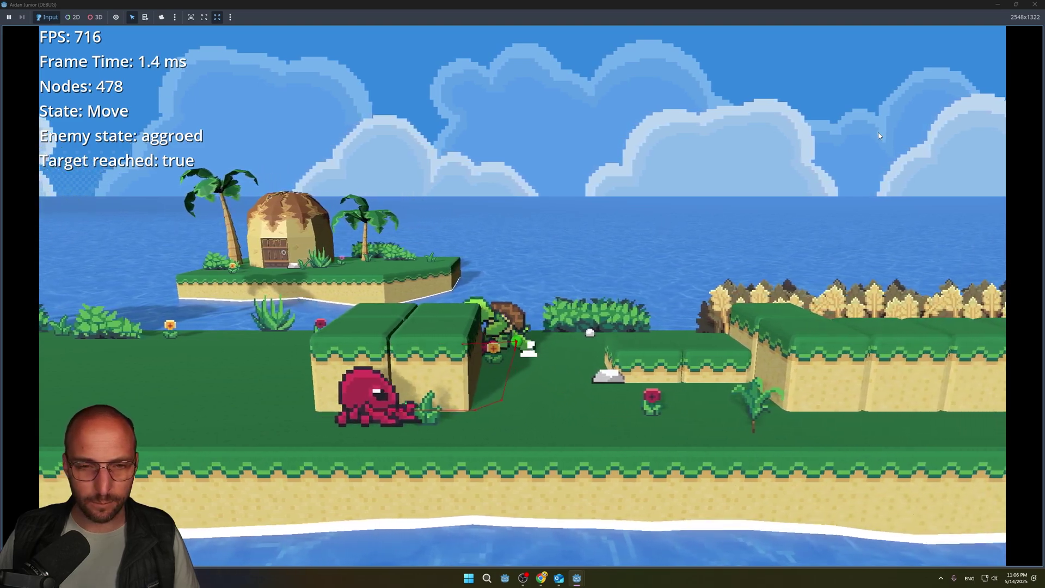
key("a")
key("s")
key("d")
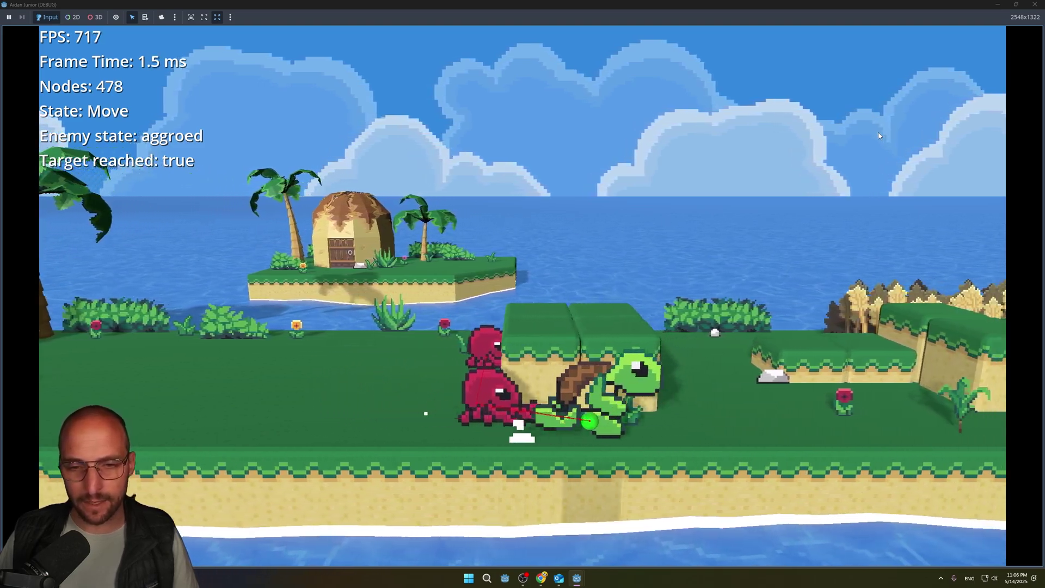
key("w")
key("a")
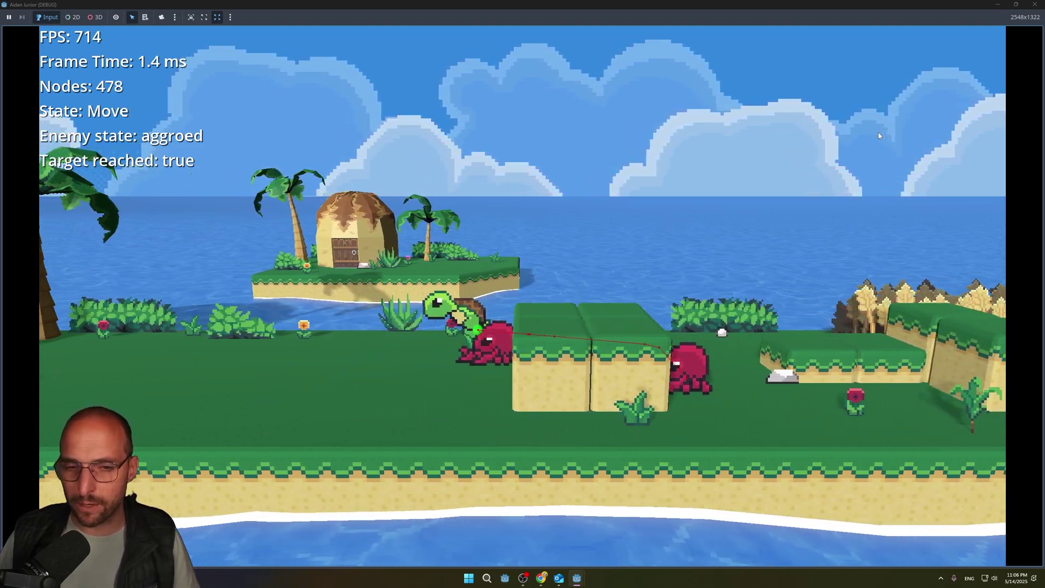
key("s")
key("d")
key("w")
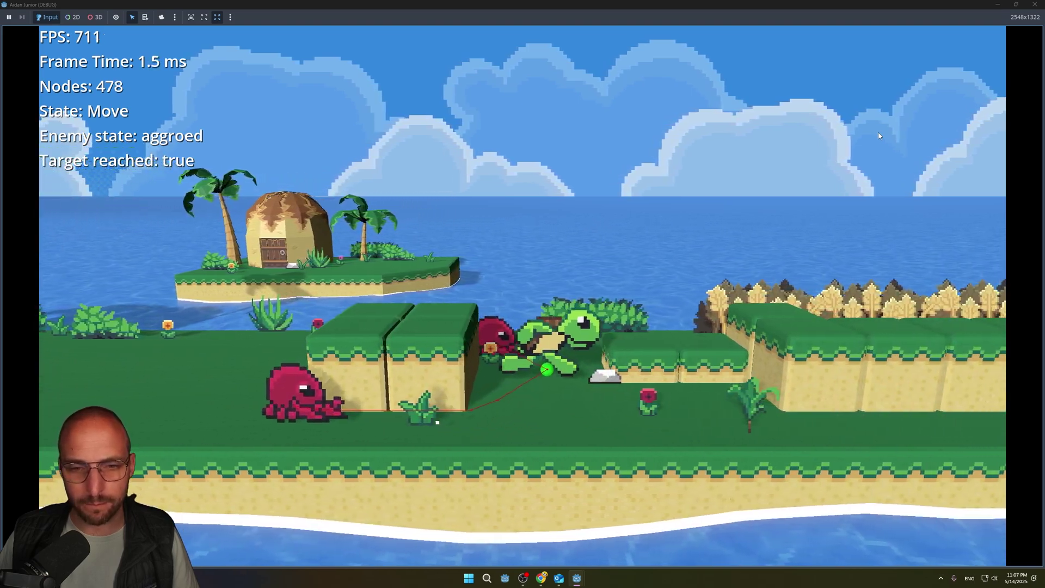
Run the turtle across the open grass toward the hut and back to the blocks to observe the crabs' direct pursuit.
key("a")
key("s")
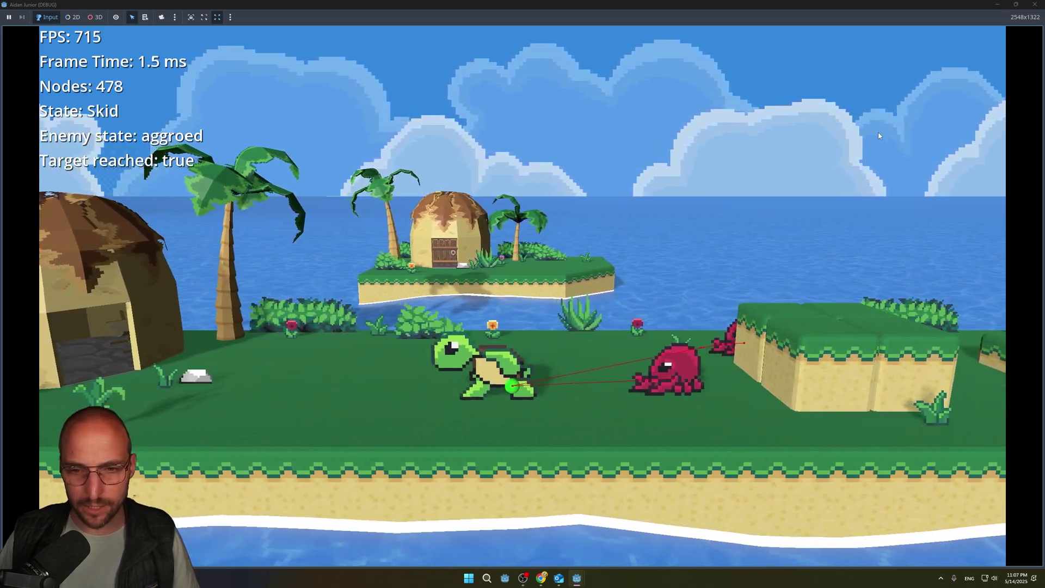
key("d")
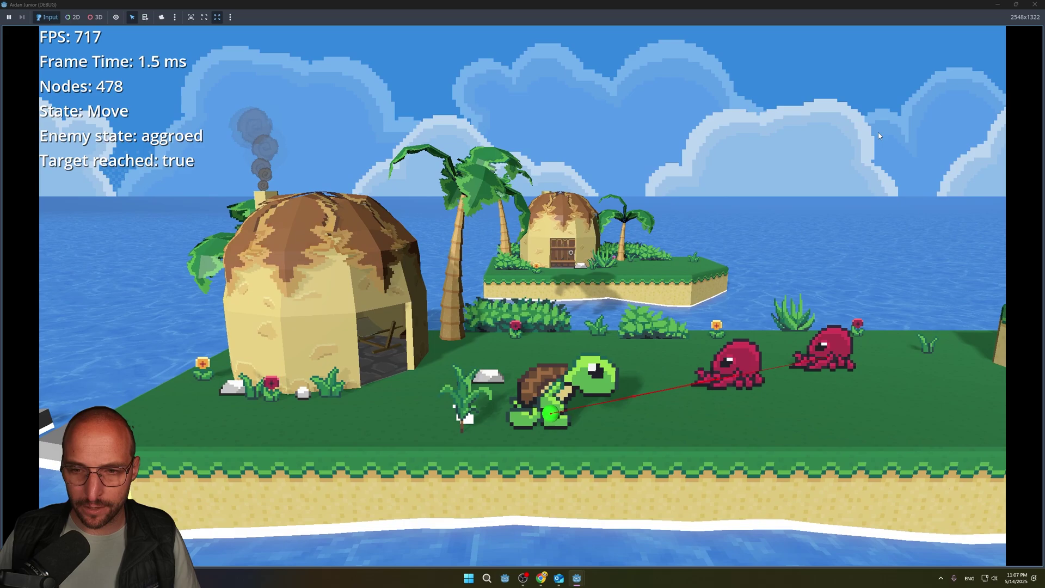
key("w")
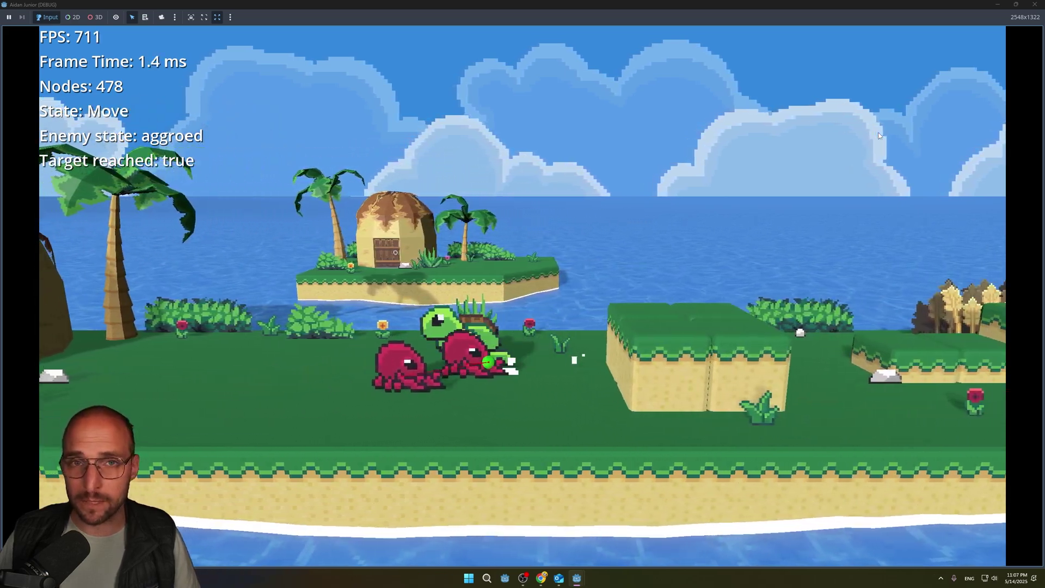
key("s")
key("d")
key("w")
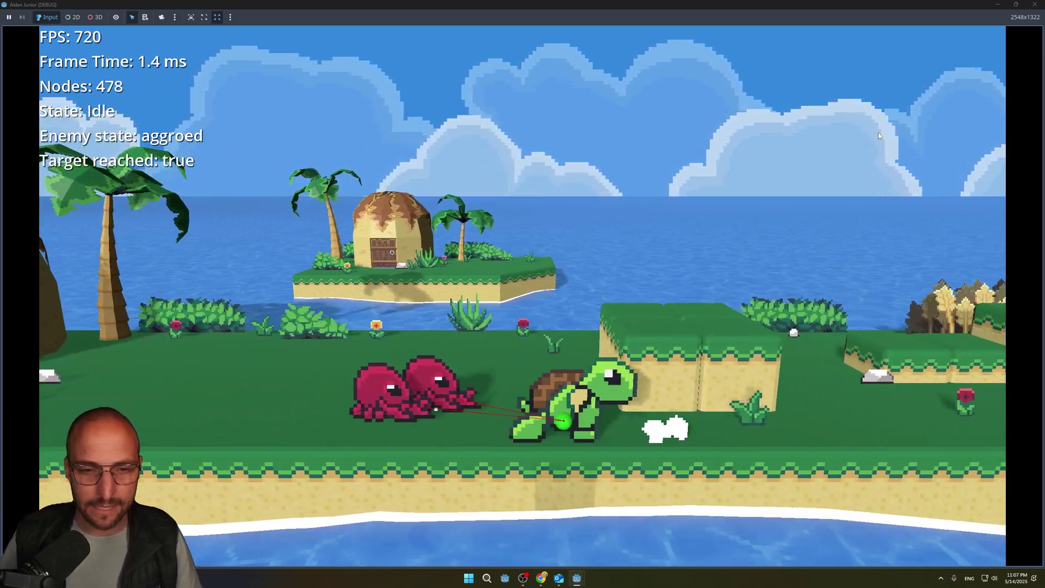
Jump the turtle onto and off the long raised block row to test whether the crabs chase it across heights.
key("d")
key("space")
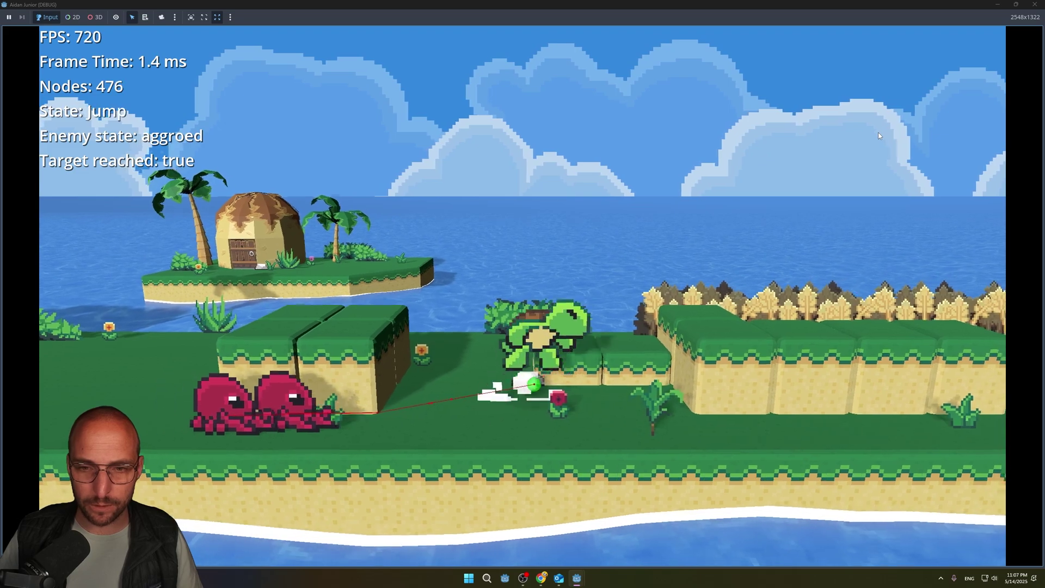
key("d")
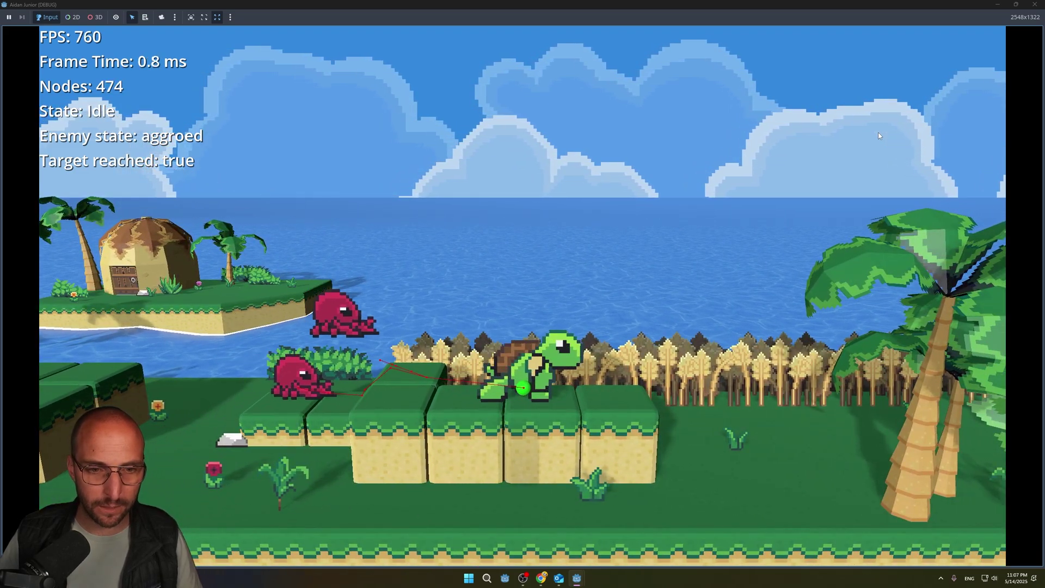
key("a")
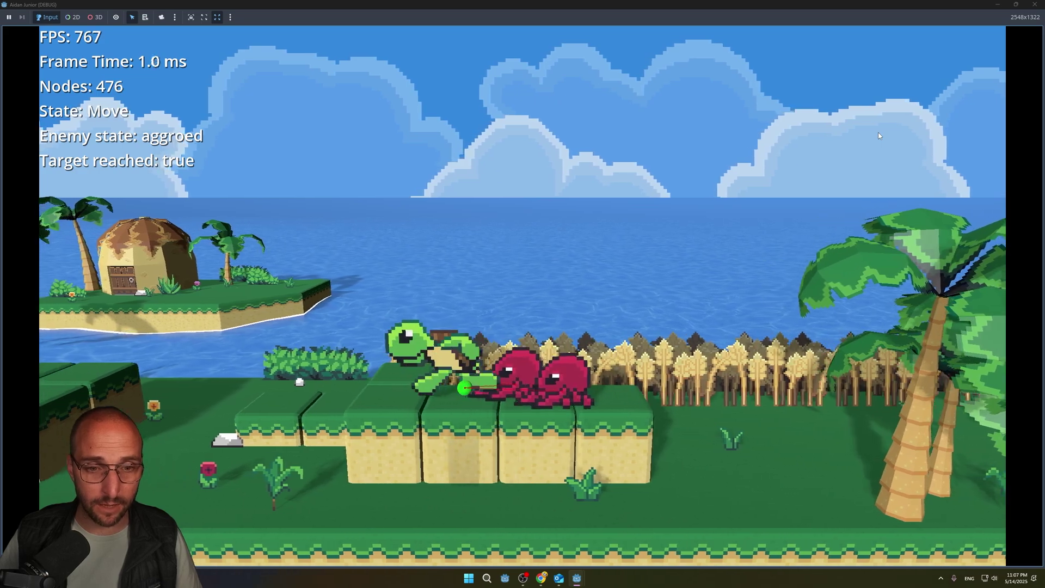
key("a")
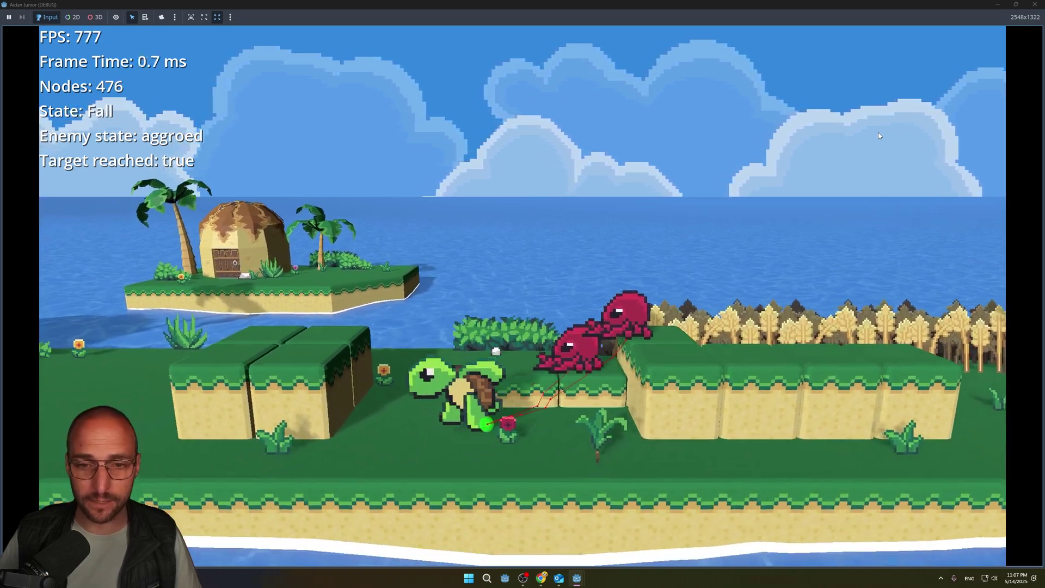
key("d")
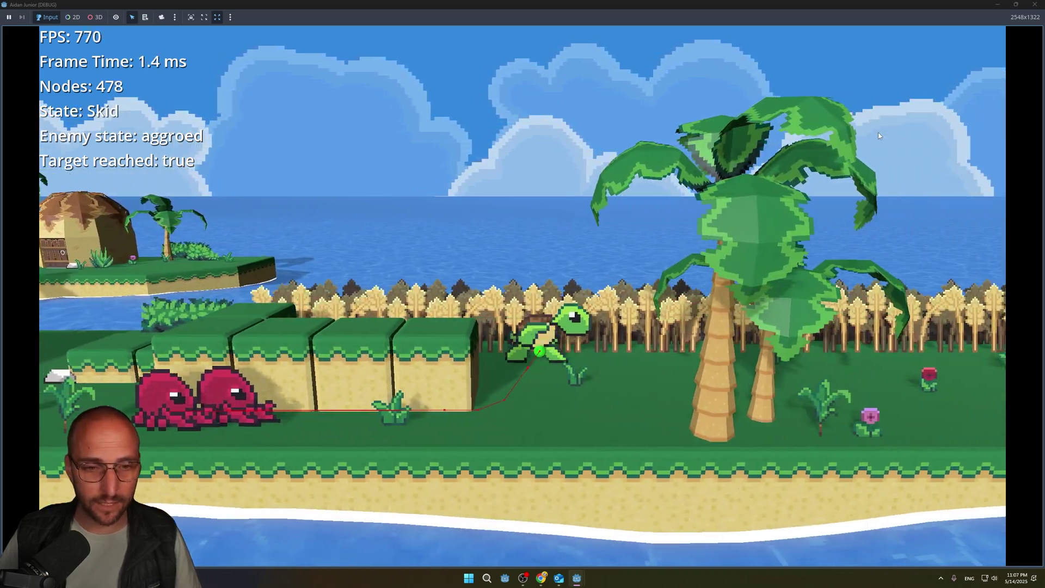
key("space")
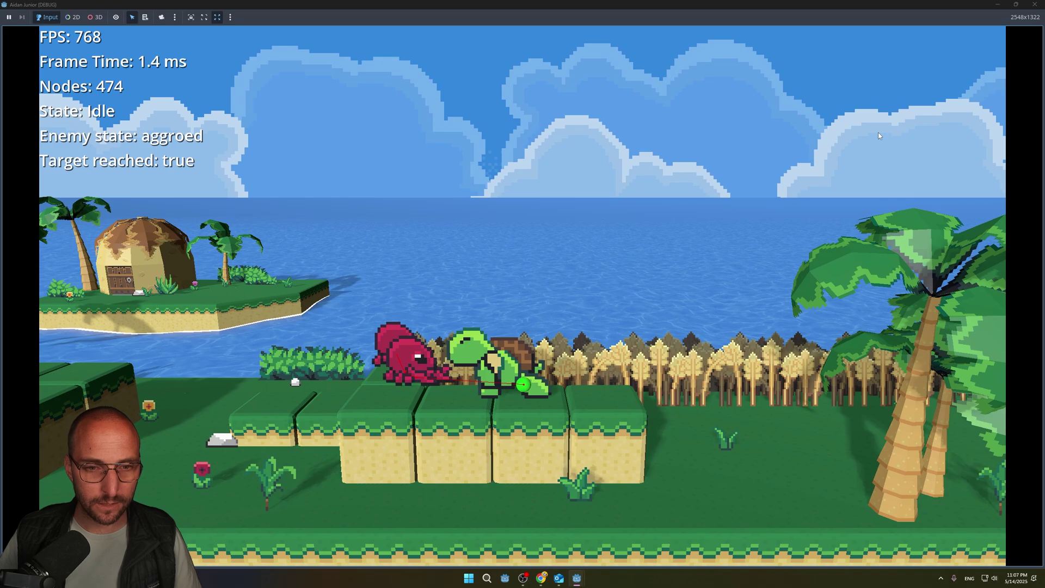
Run the turtle along the long raised block row and off its low end toward the two blocks to test the crabs' descent.
key("Right")
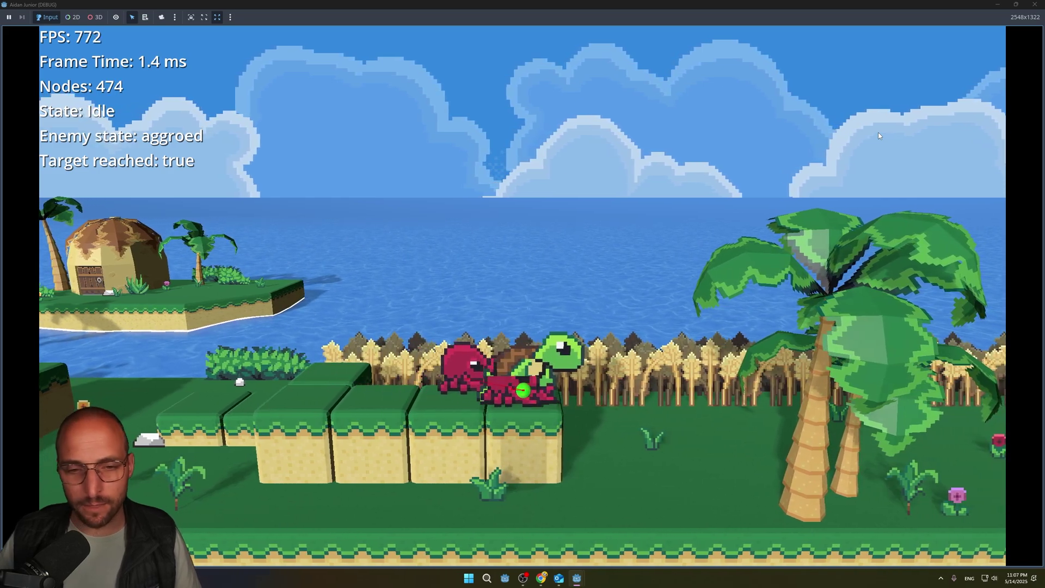
key("Left")
key("Left")
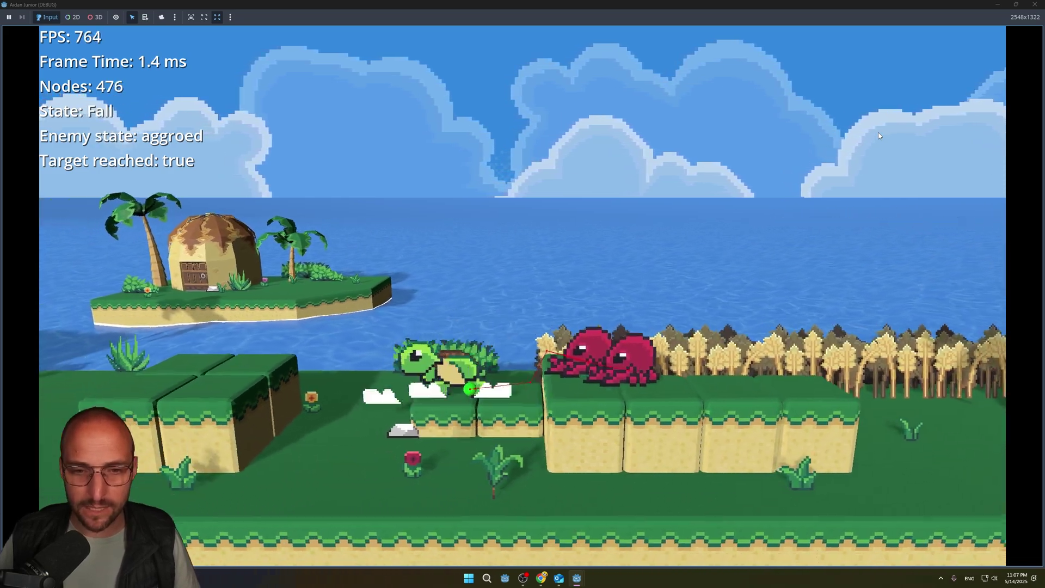
key("Down")
key("Up")
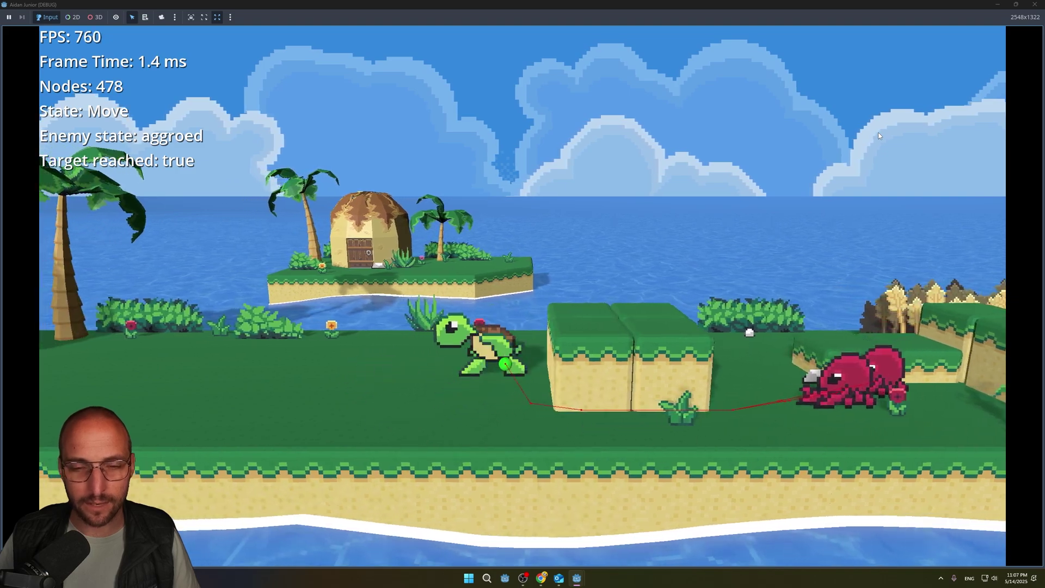
Circle the turtle around the two-block obstacle and out onto the open grass to observe the two crabs' paths.
key("Right")
key("Left")
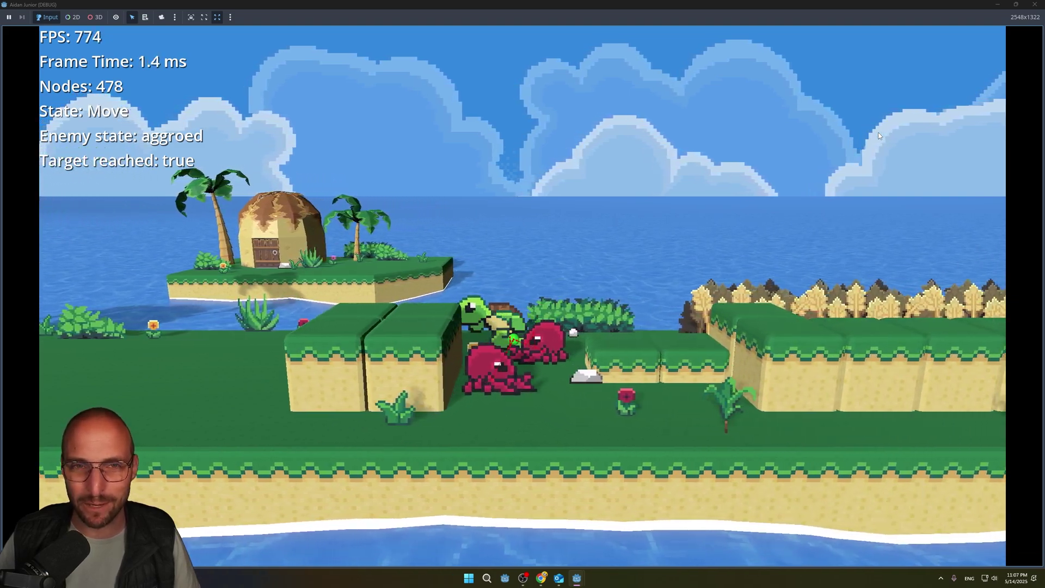
key("Down")
key("Right")
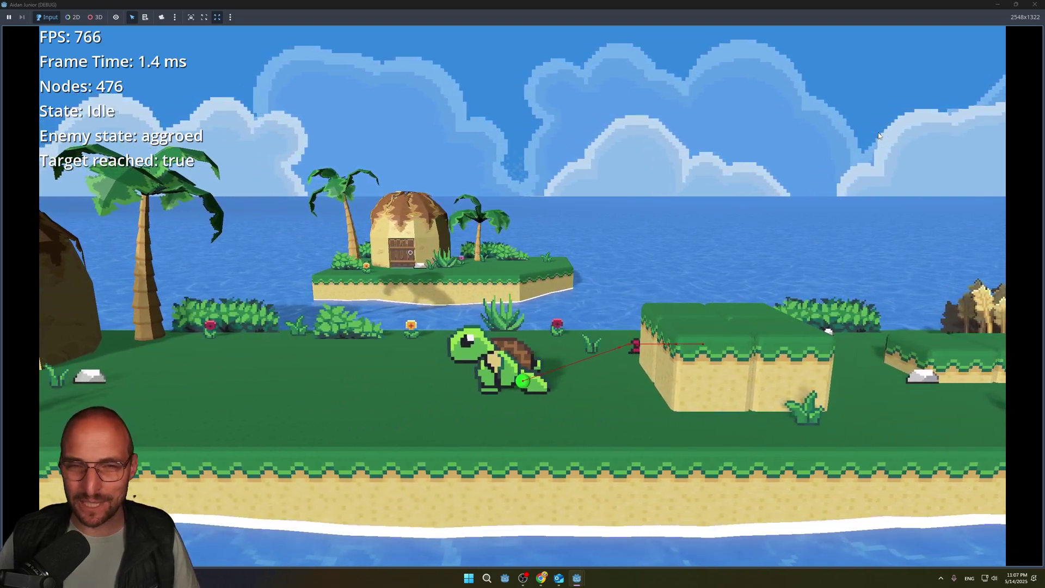
key("Left")
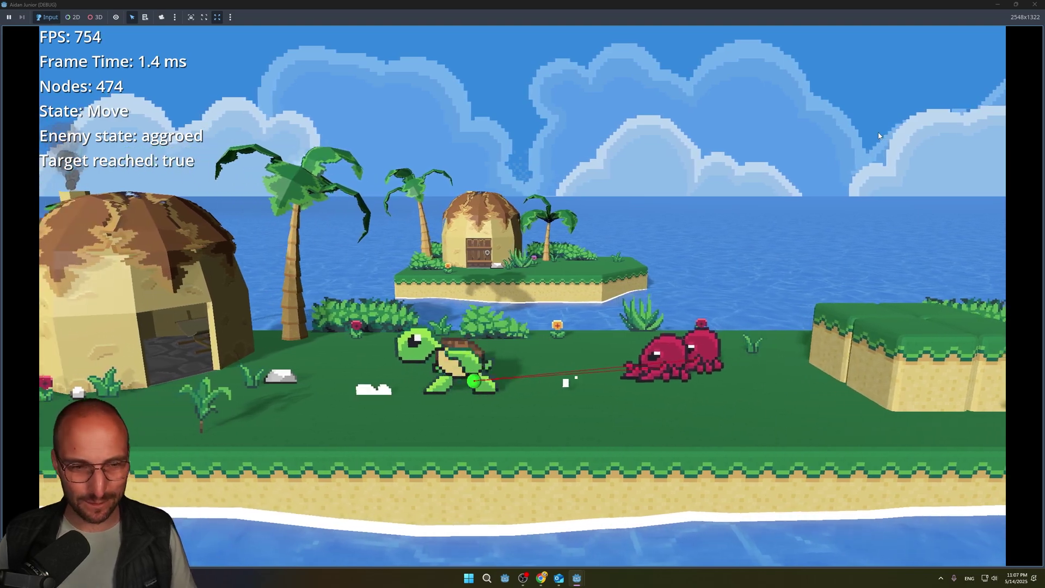
Jump the turtle over the two blocks onto the long raised row and pace there to test whether both crabs climb up.
key("Right")
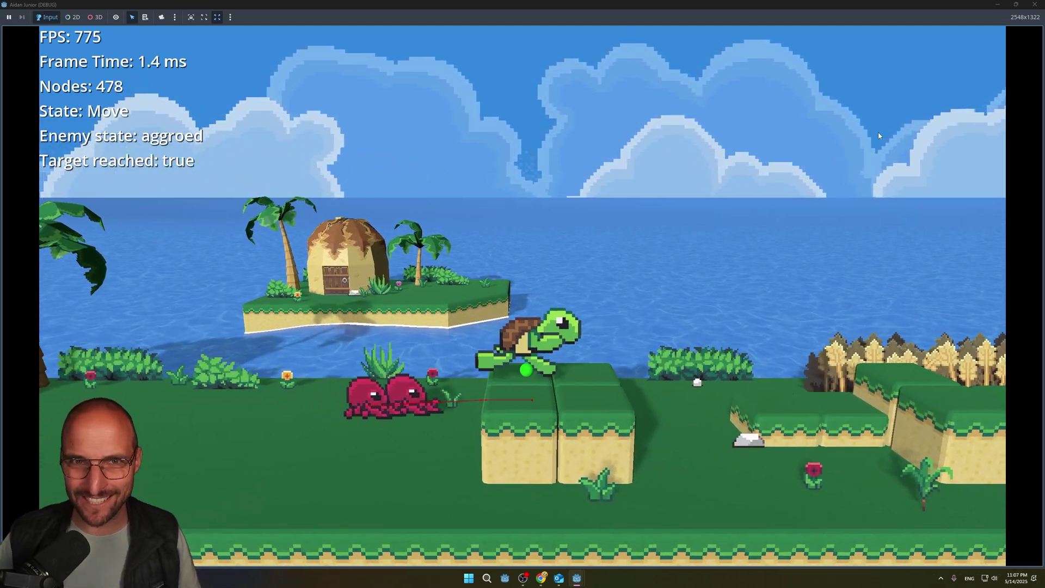
key("Down")
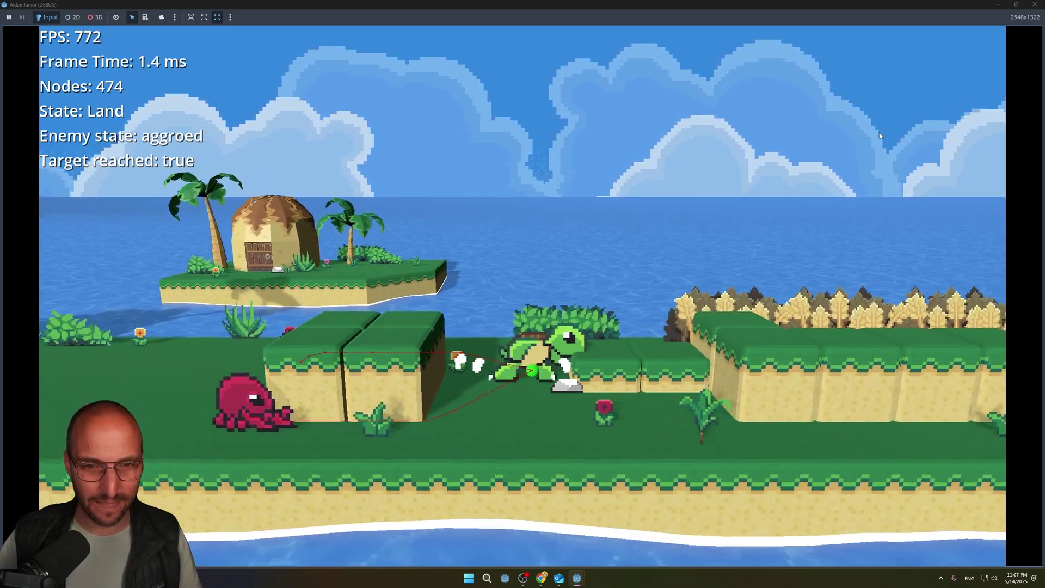
key("Right")
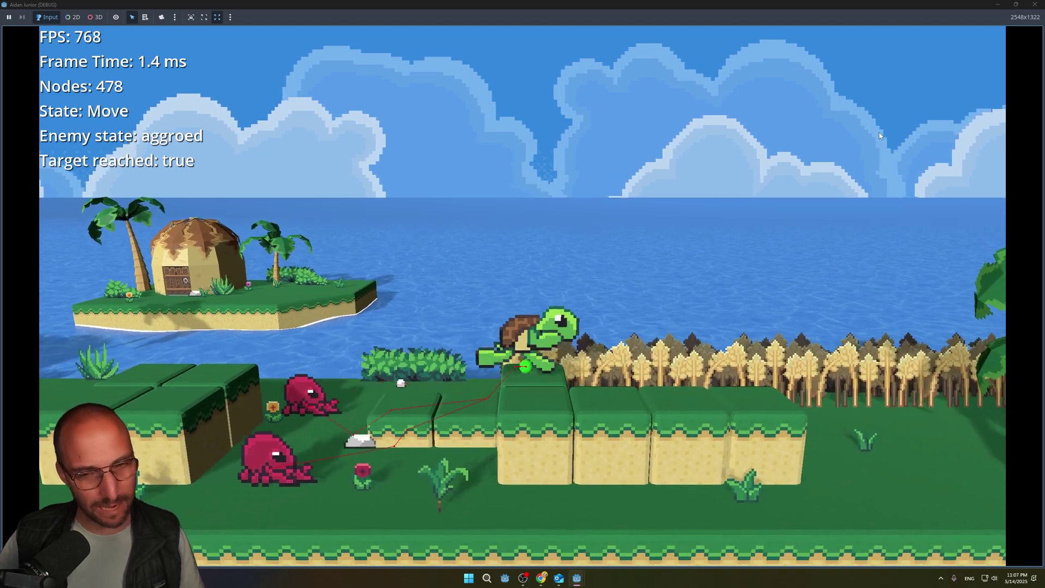
key("Left")
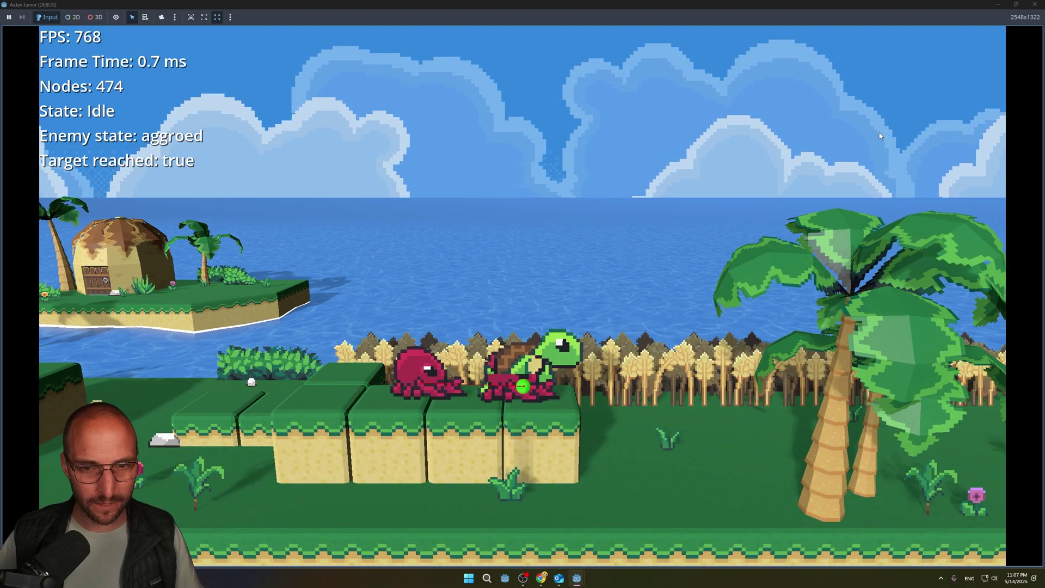
key("Left")
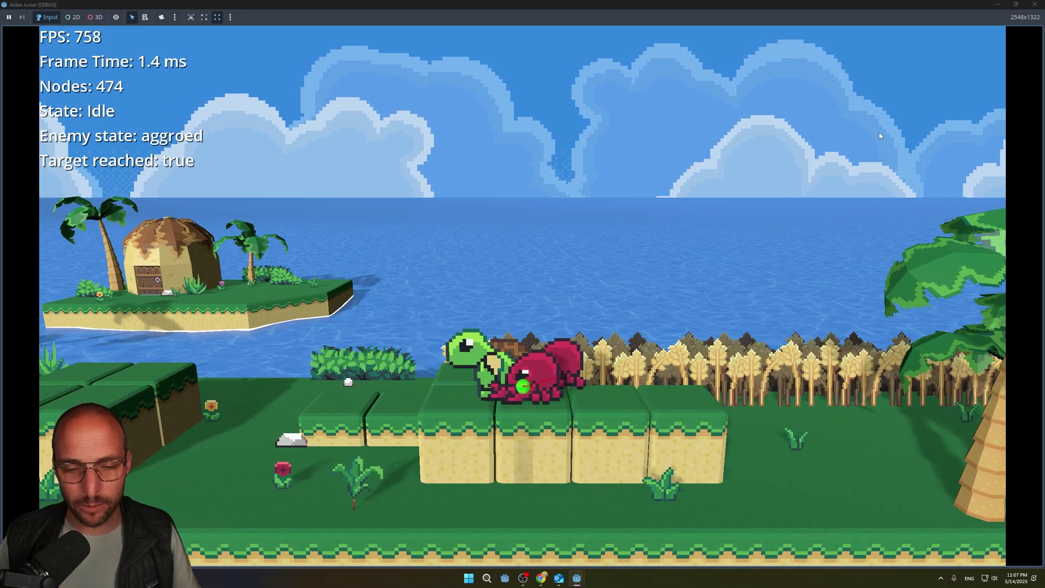
key("Right")
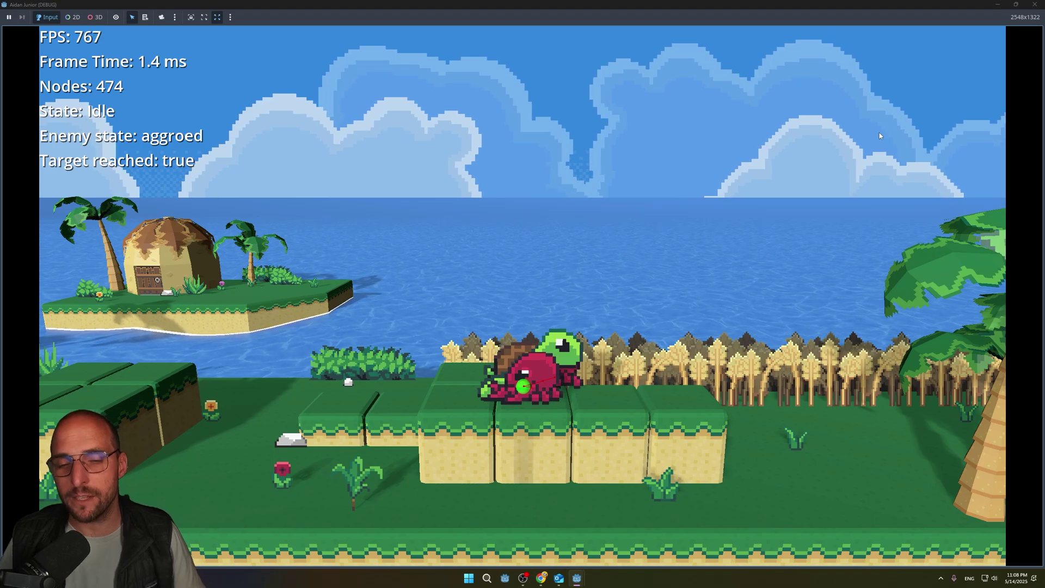
key("Left")
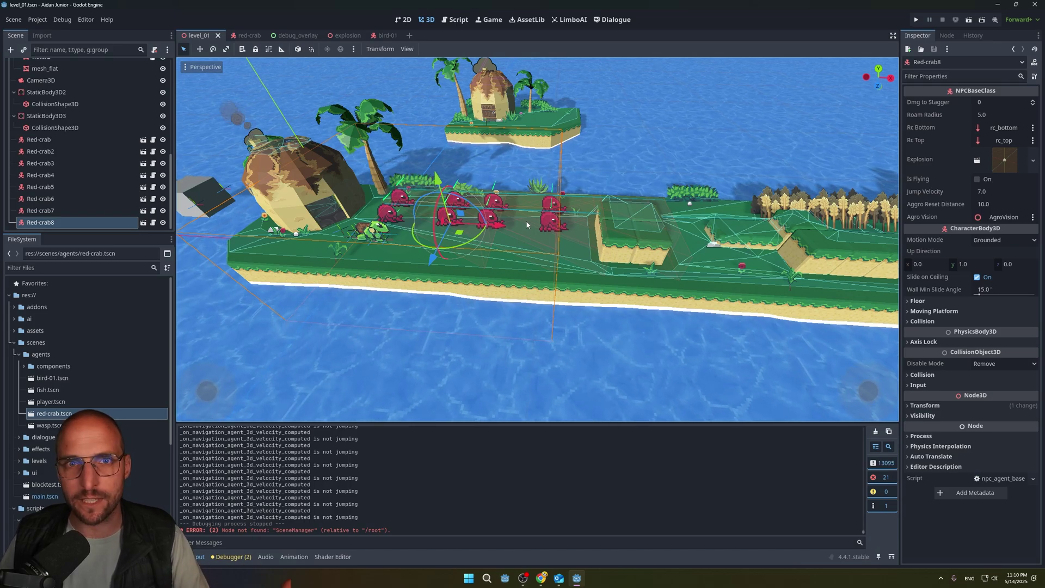
Run the project with the eight crabs placed and aggro the whole group on the grass beside the hut.
left_click(918, 19)
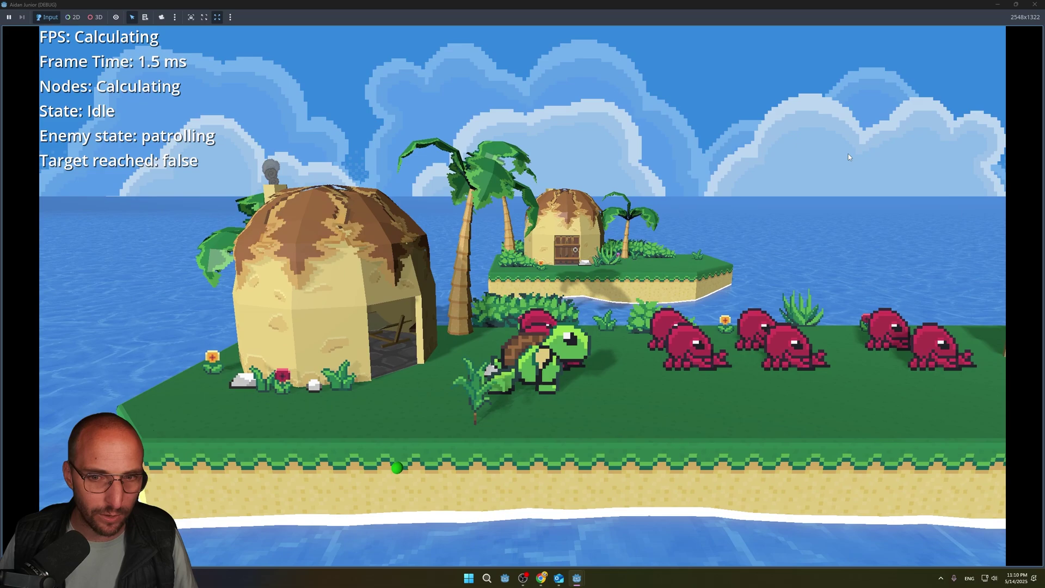
key("d")
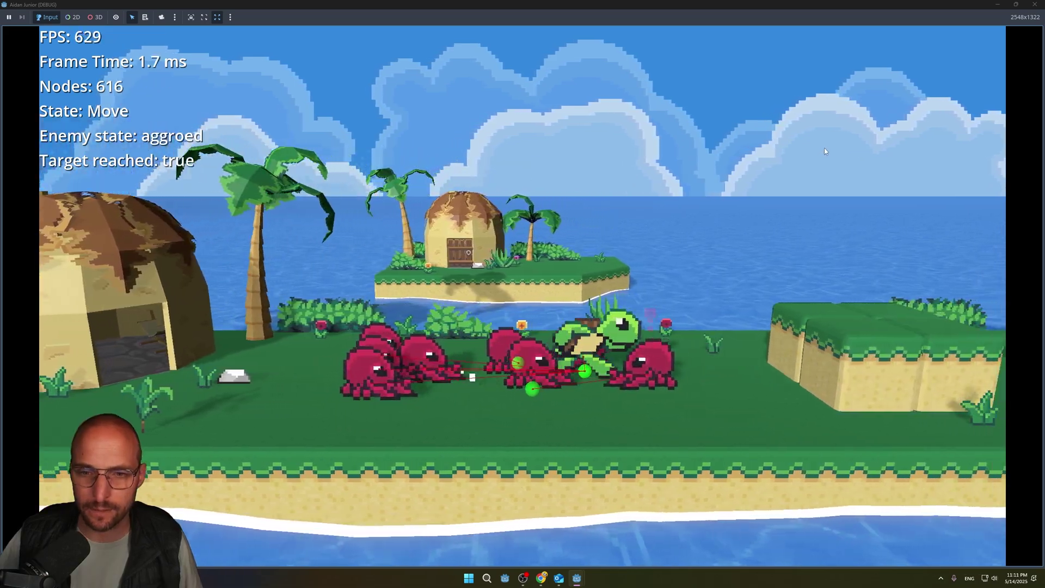
key("a")
key("w")
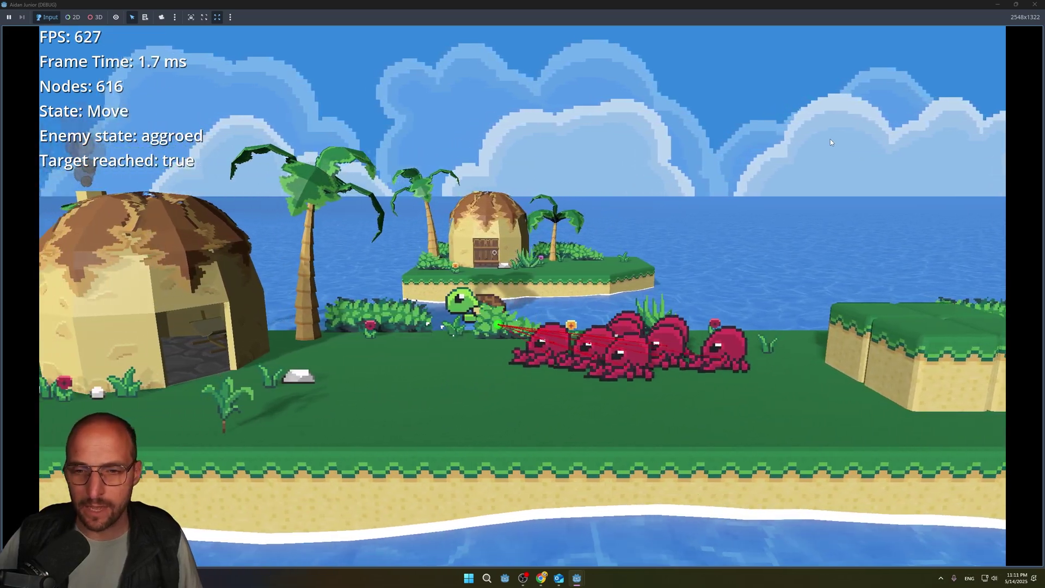
key("s")
key("d")
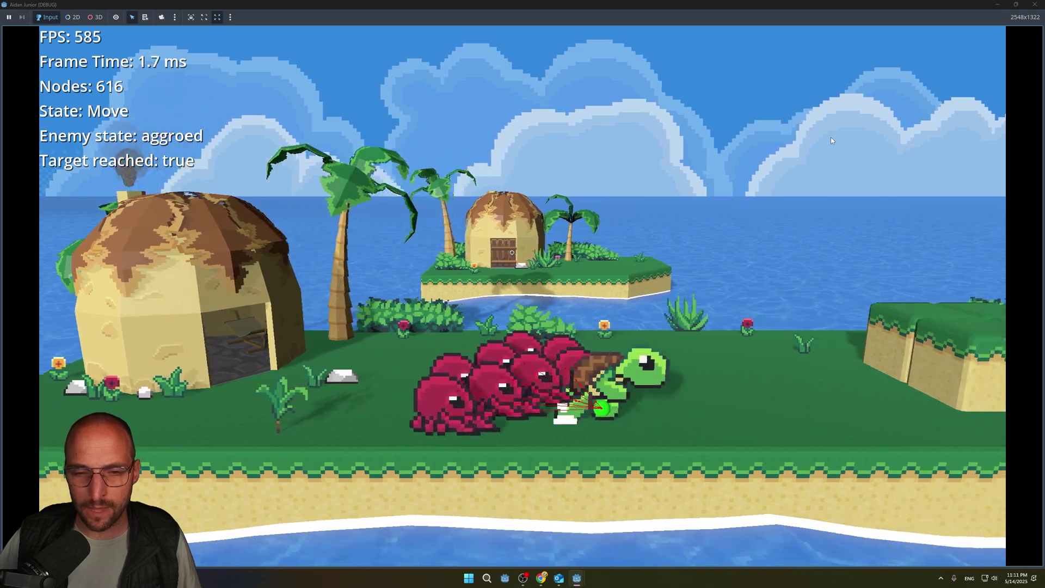
Run the turtle along the level's front edge past all the blocks toward the palms to observe the group's pursuit.
key("d")
key("d")
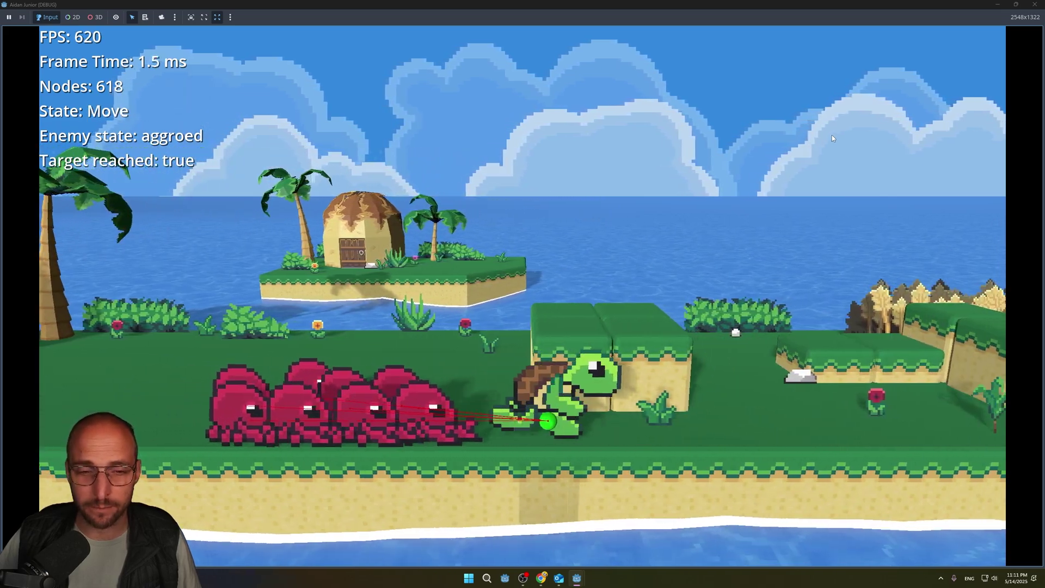
key("d")
key("d")
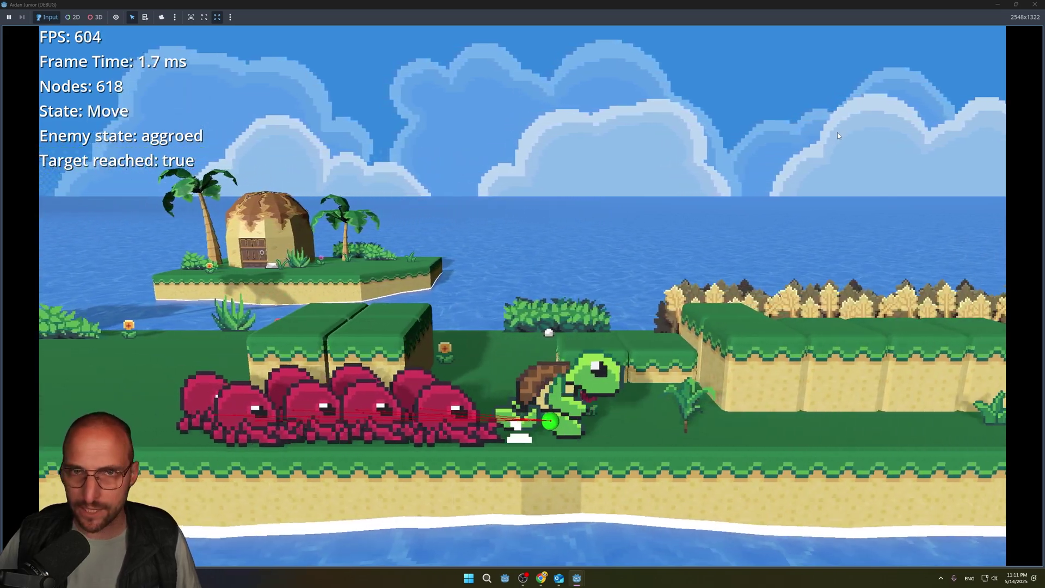
key("d")
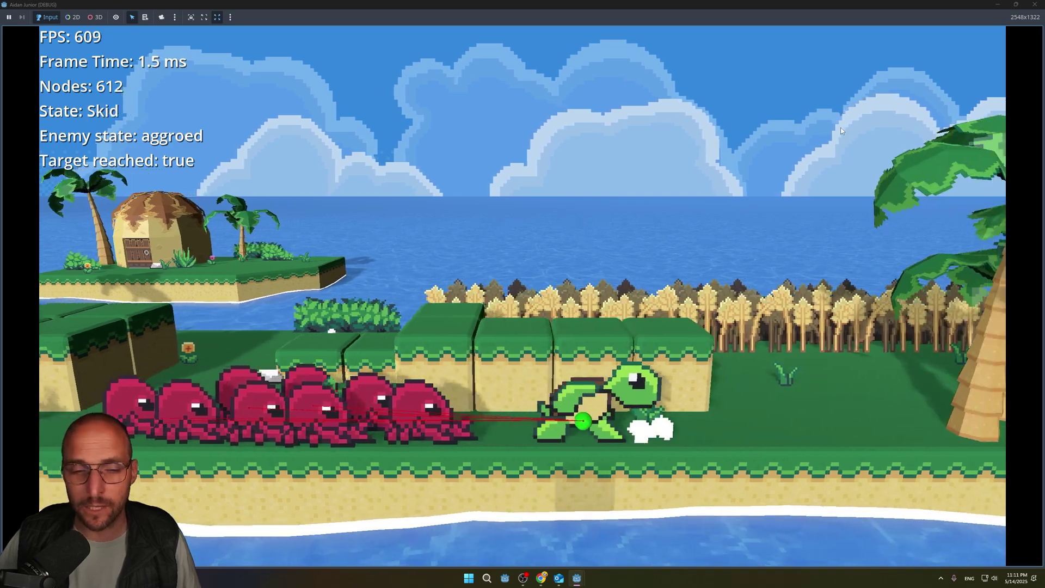
key("d")
key("d")
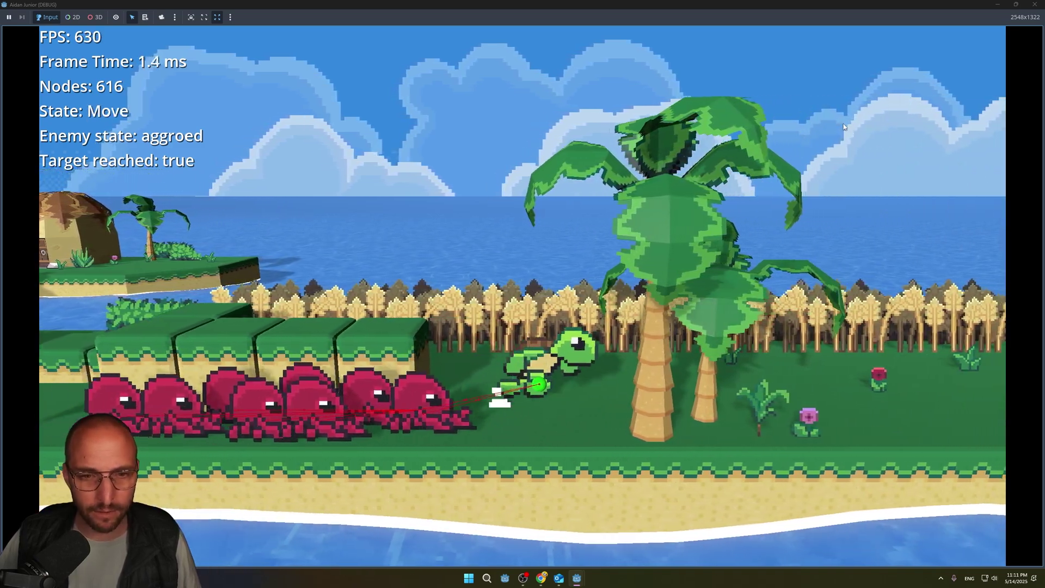
Lead the crab group around the raised row's far end and back behind the blocks to the grass near the hut.
key("w")
key("a")
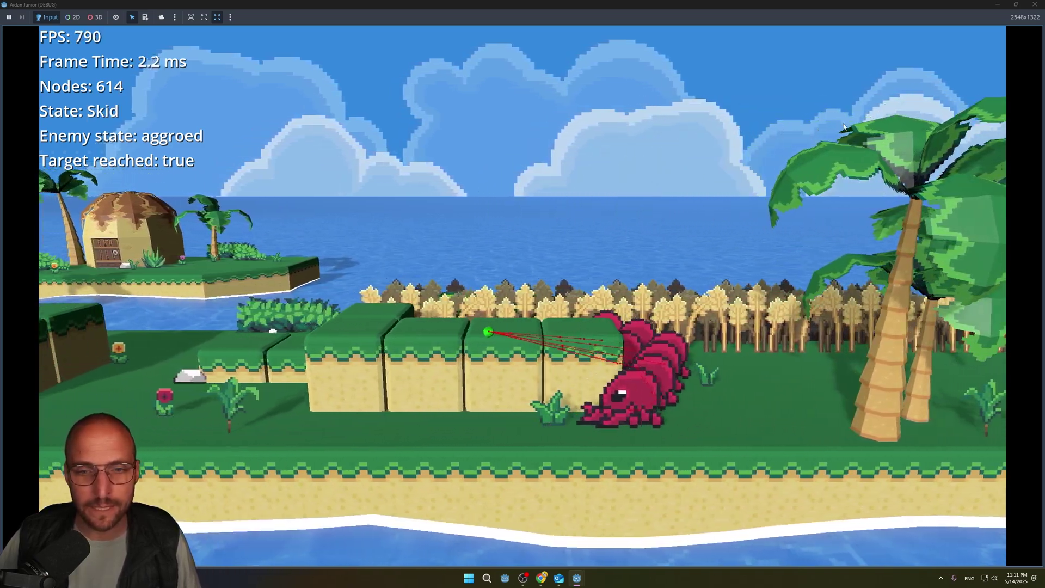
key("a")
key("a")
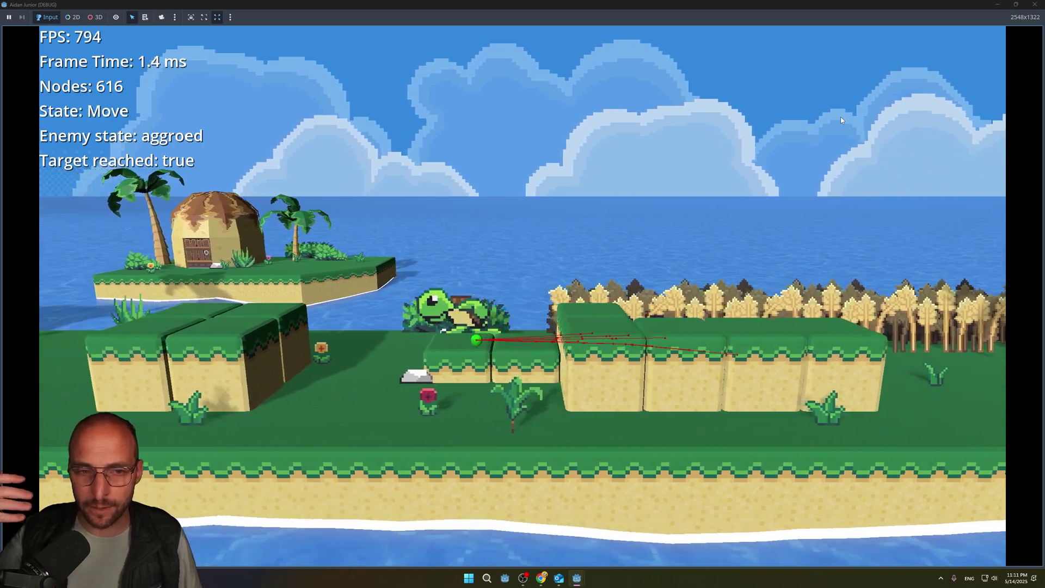
key("a")
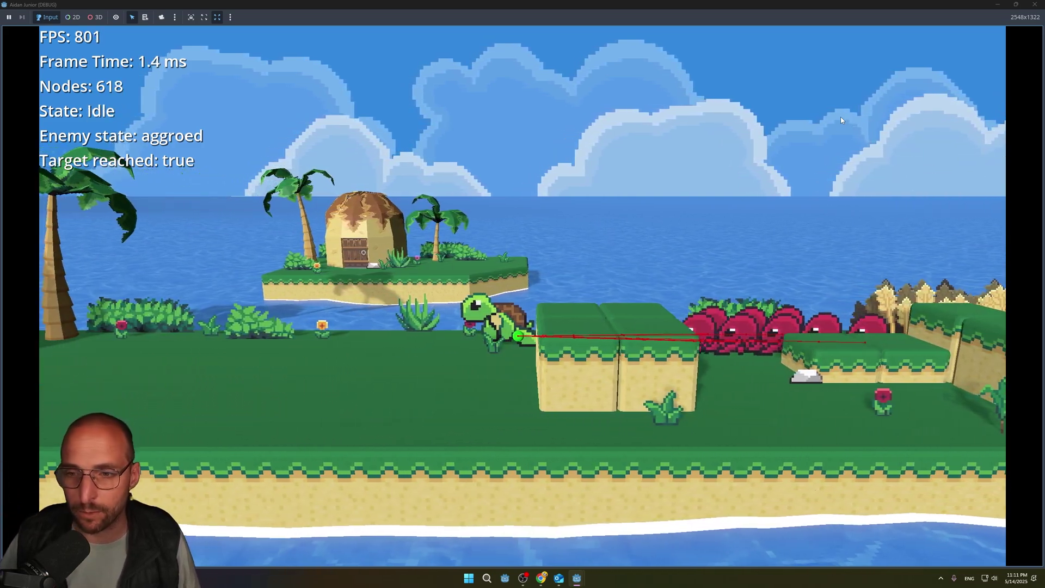
key("a")
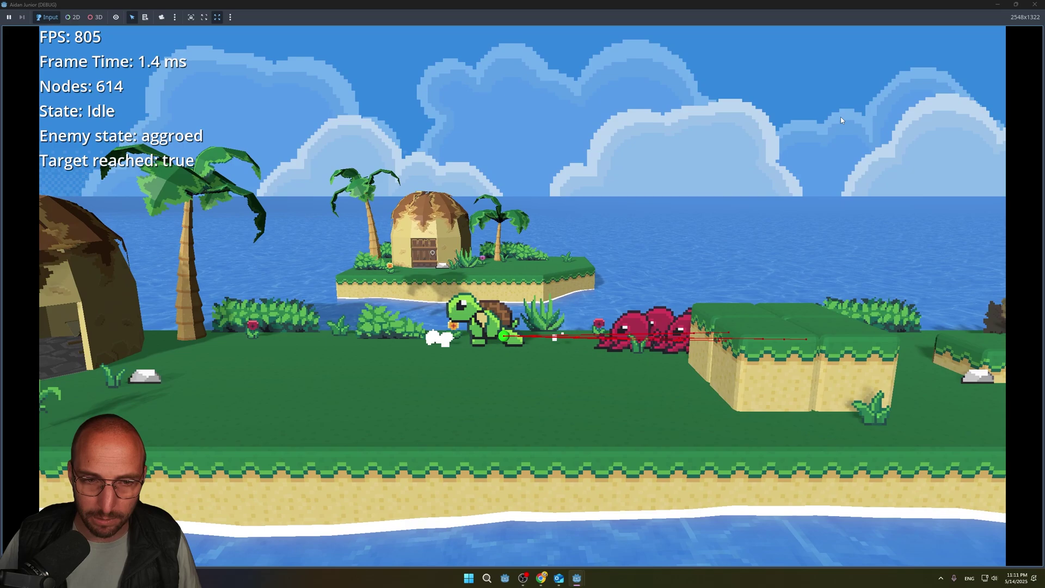
key("a")
key("a")
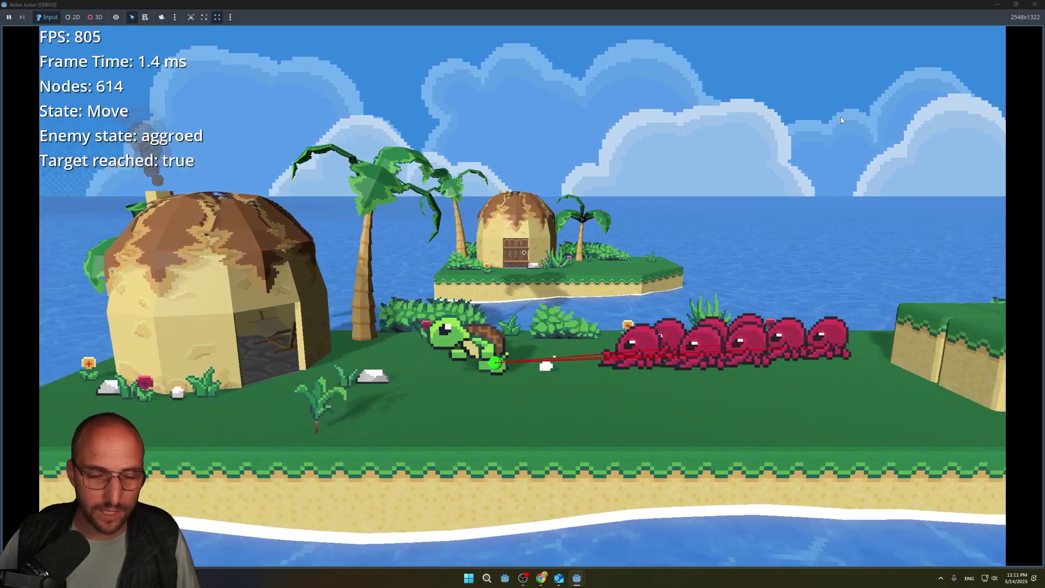
Run the turtle from the hut up onto the long raised row to test whether the crab group climbs after it.
key("d")
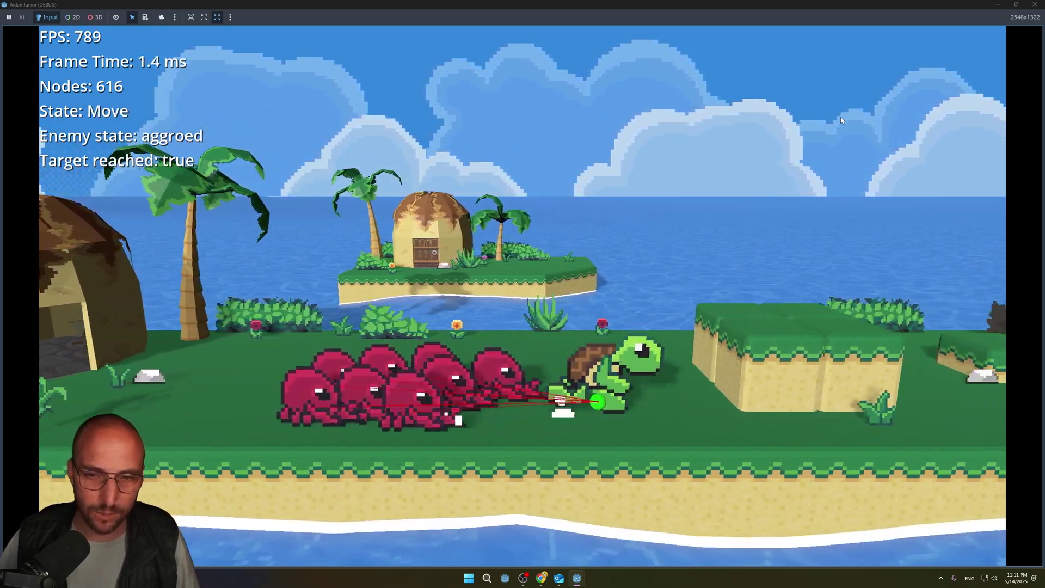
key("s")
key("d")
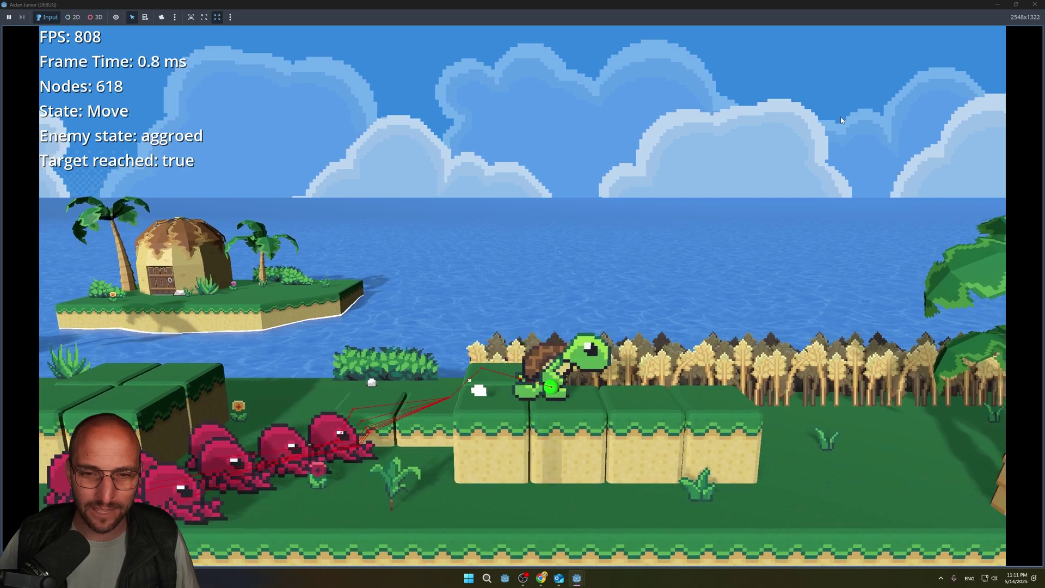
key("d")
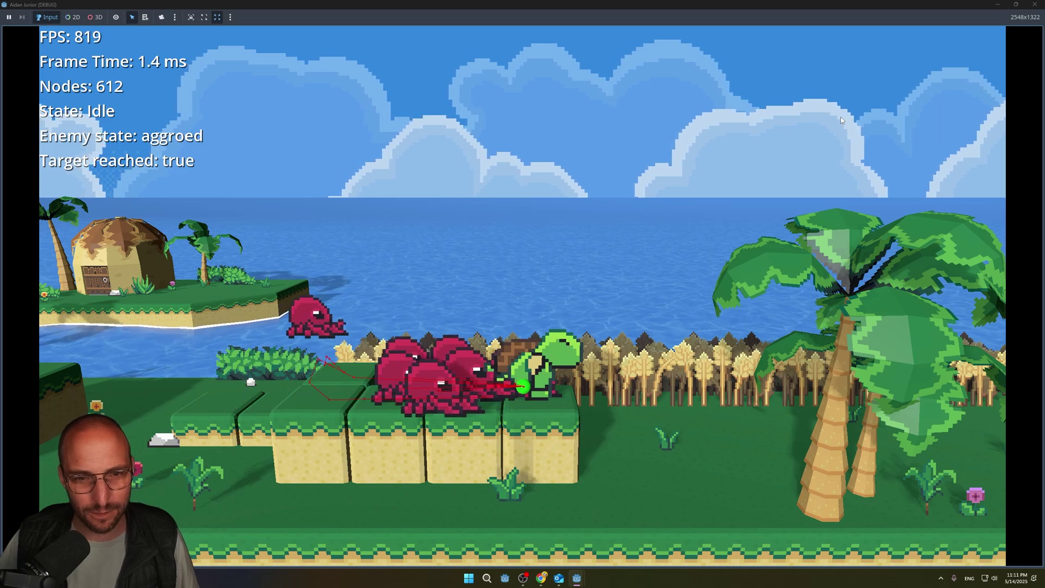
Run the turtle through the crabs off the raised row and past the two blocks to watch them jump down.
key("a")
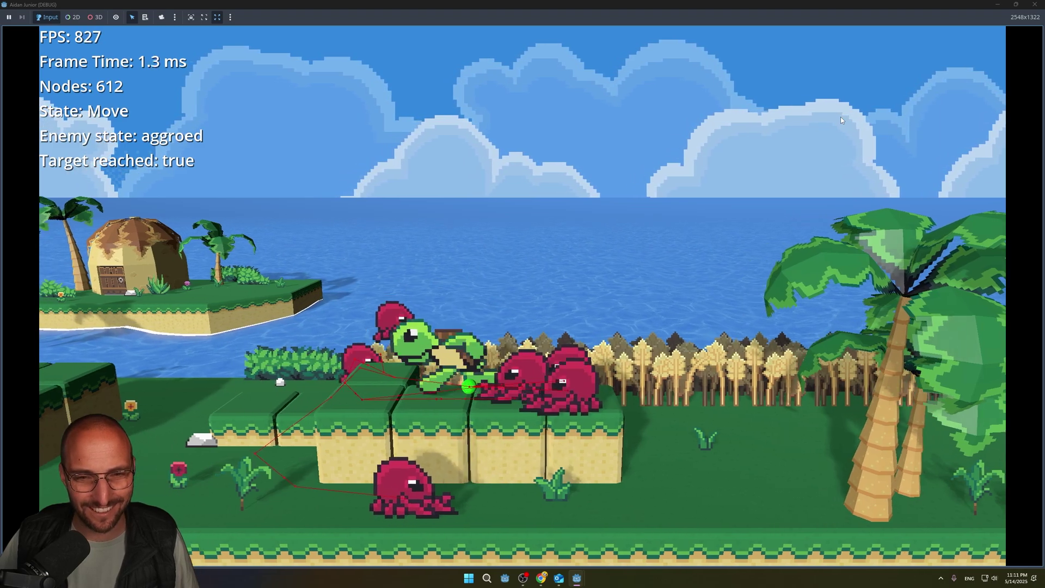
key("a")
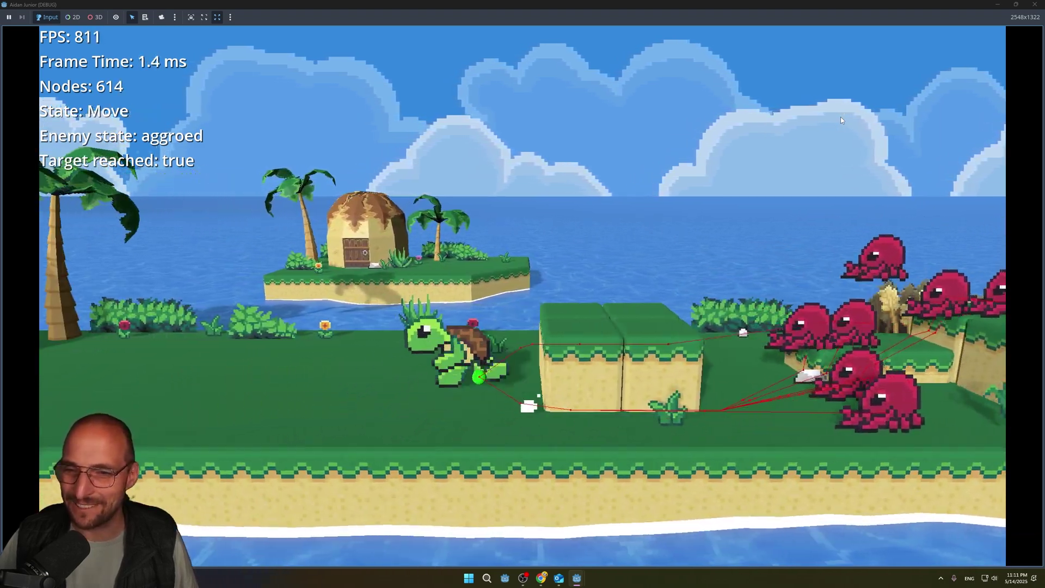
key("a")
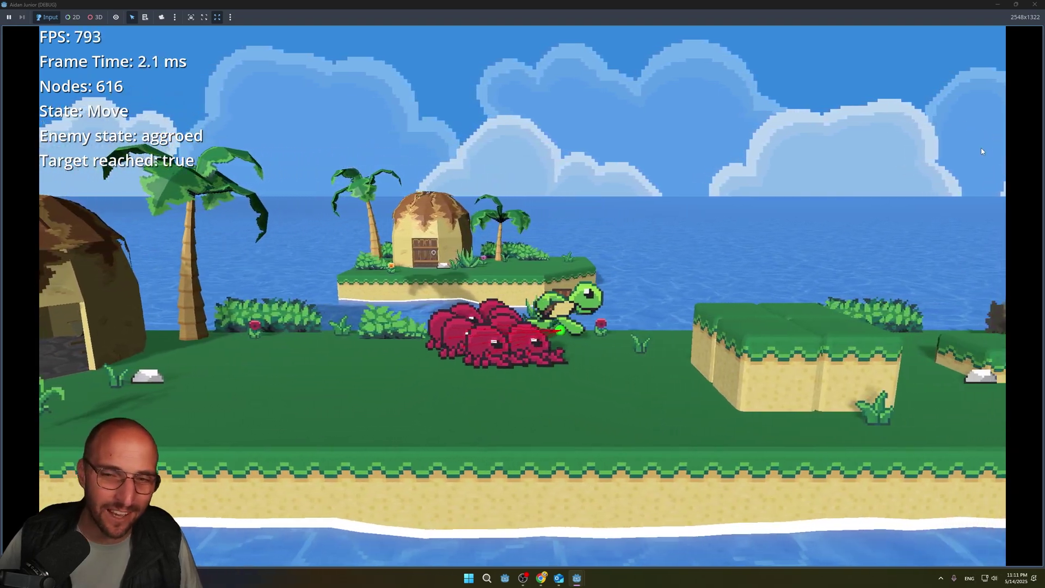
Circle the turtle around the two blocks and back toward the hut to observe how the crab group splits its paths.
key("d")
key("s")
key("a")
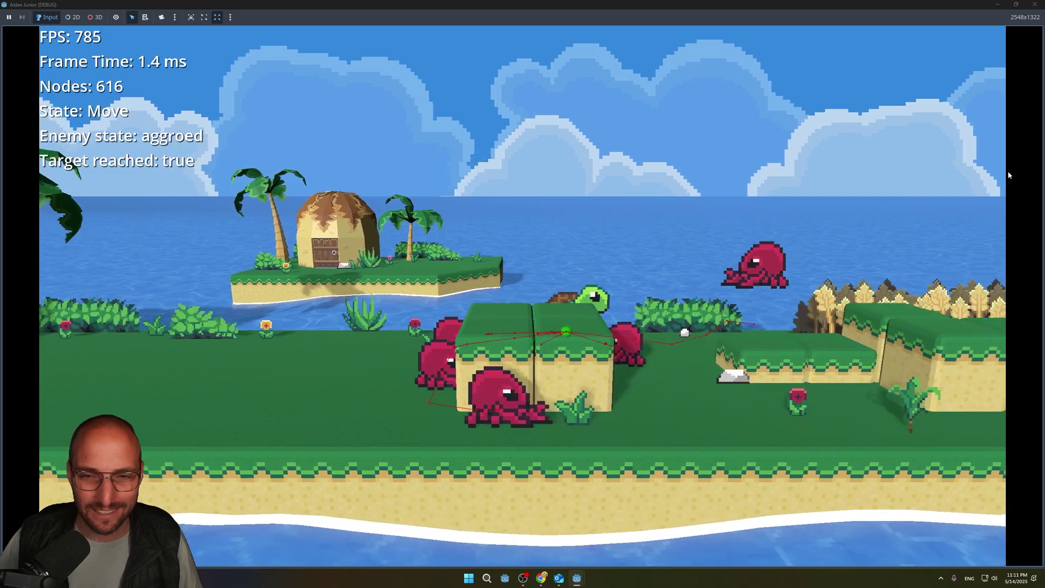
key("d")
key("s")
key("a")
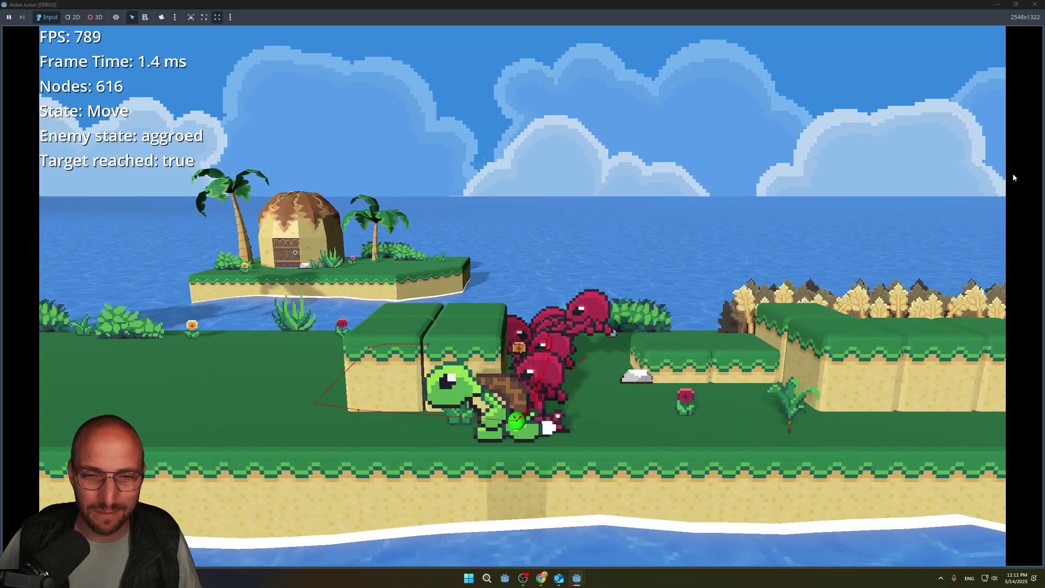
key("d")
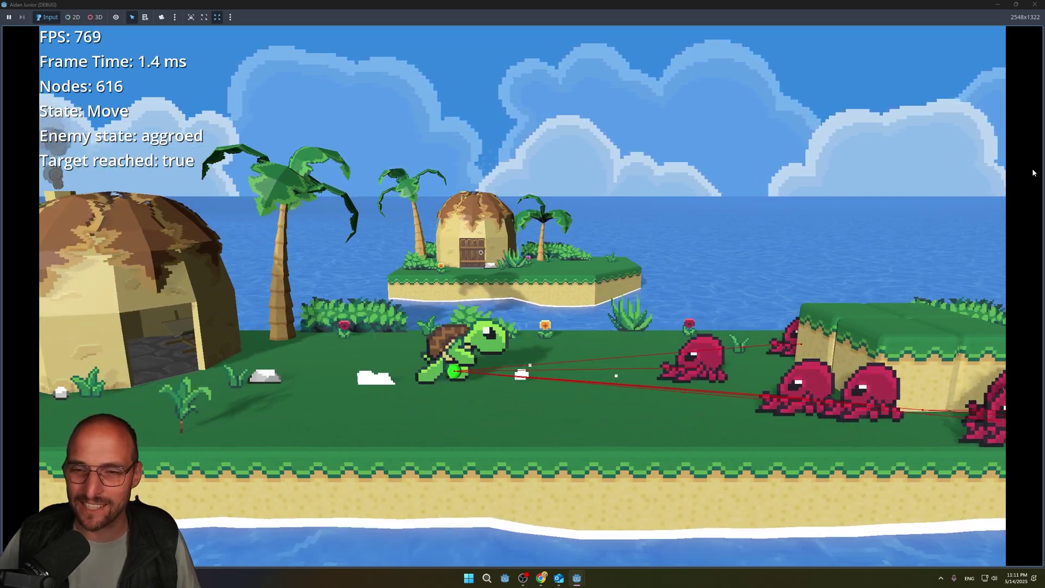
Lead the crab group back to the hut, take the turtle inside and bring it out again.
key("a")
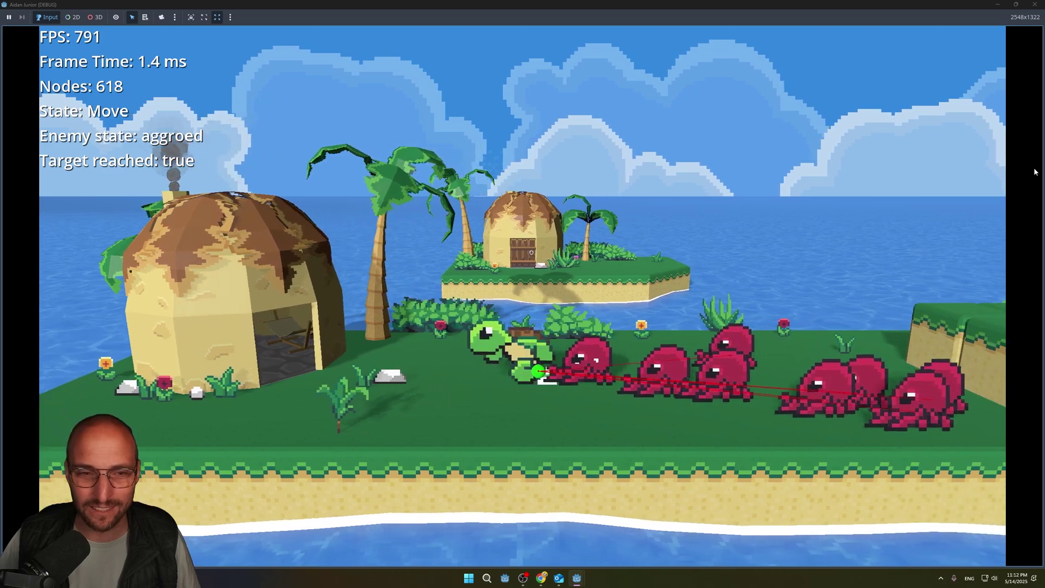
key("a")
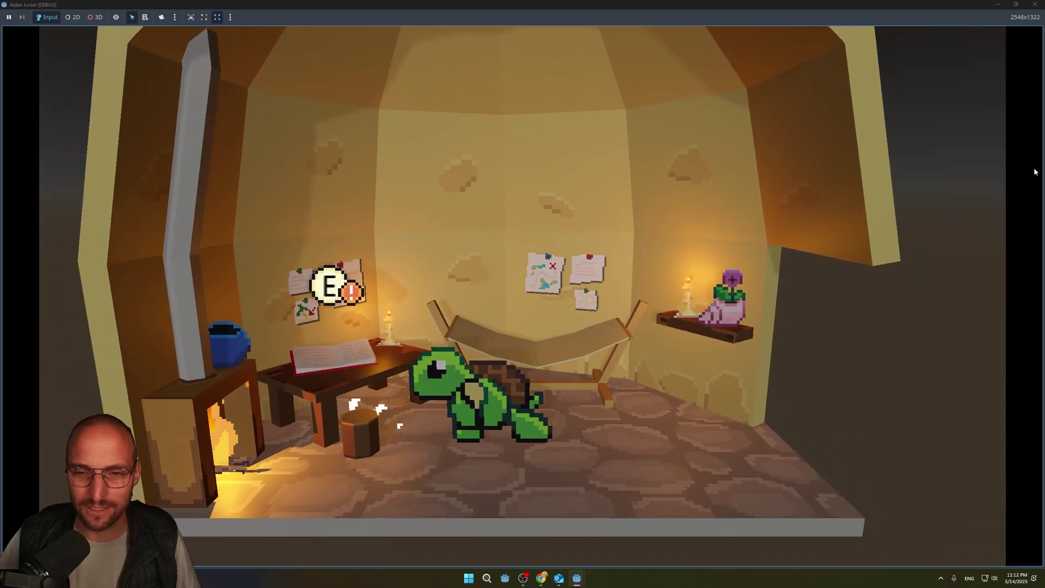
key("d")
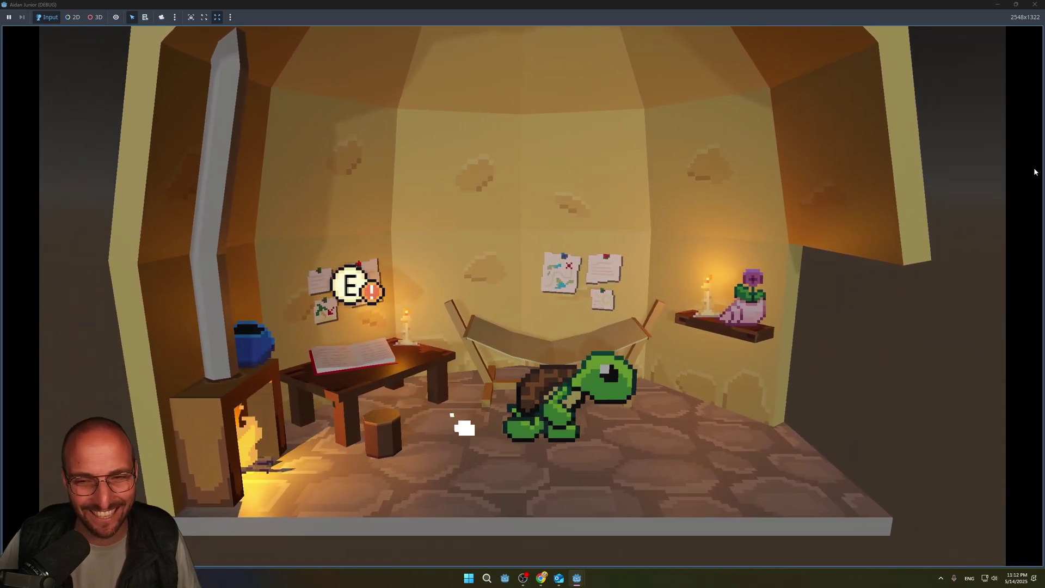
key("d")
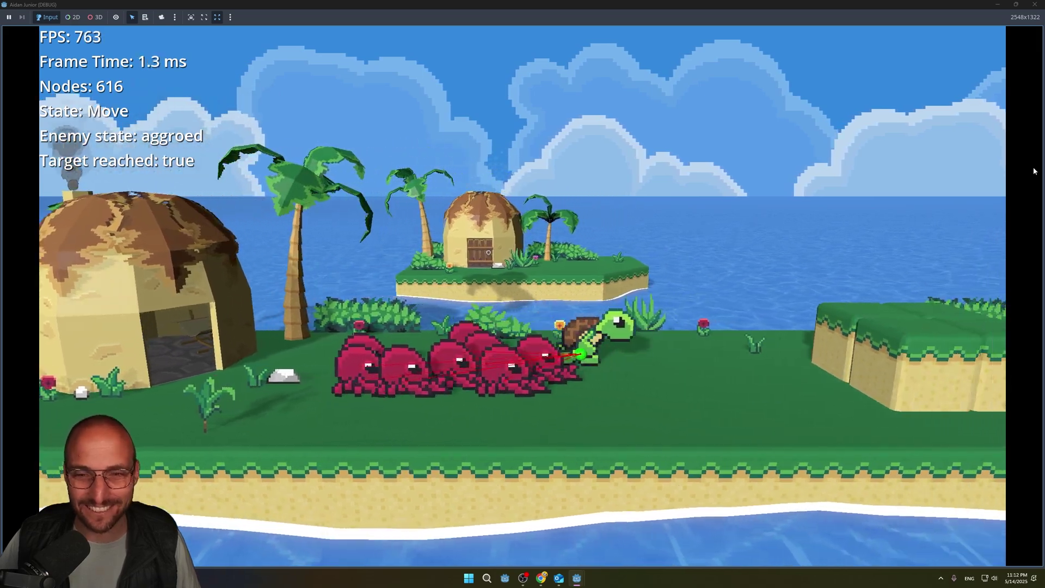
Lead the crabs from the hut past the two blocks and jump the turtle toward the long raised row.
key("space")
key("d")
key("shift")
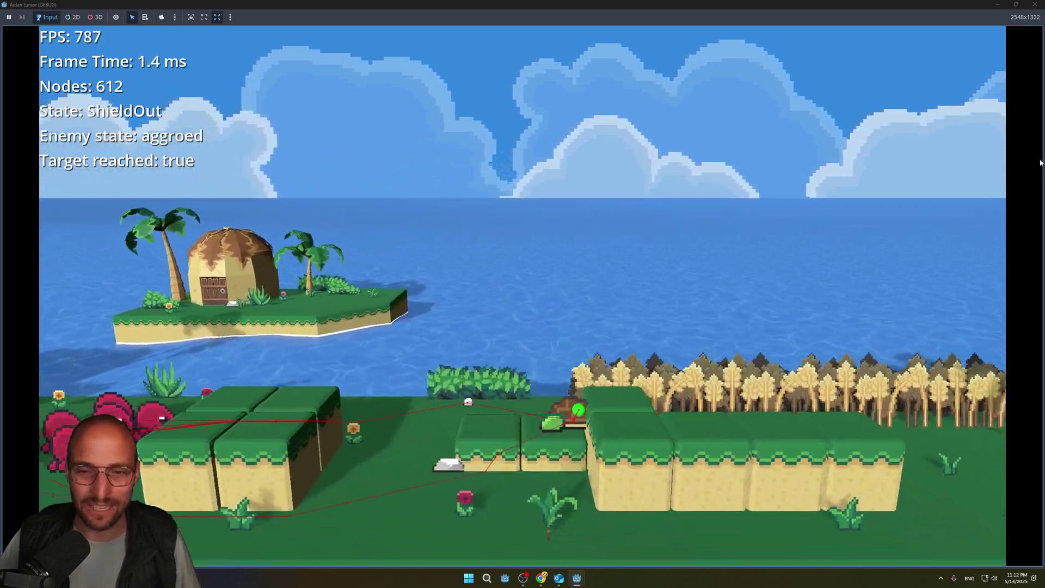
key("space")
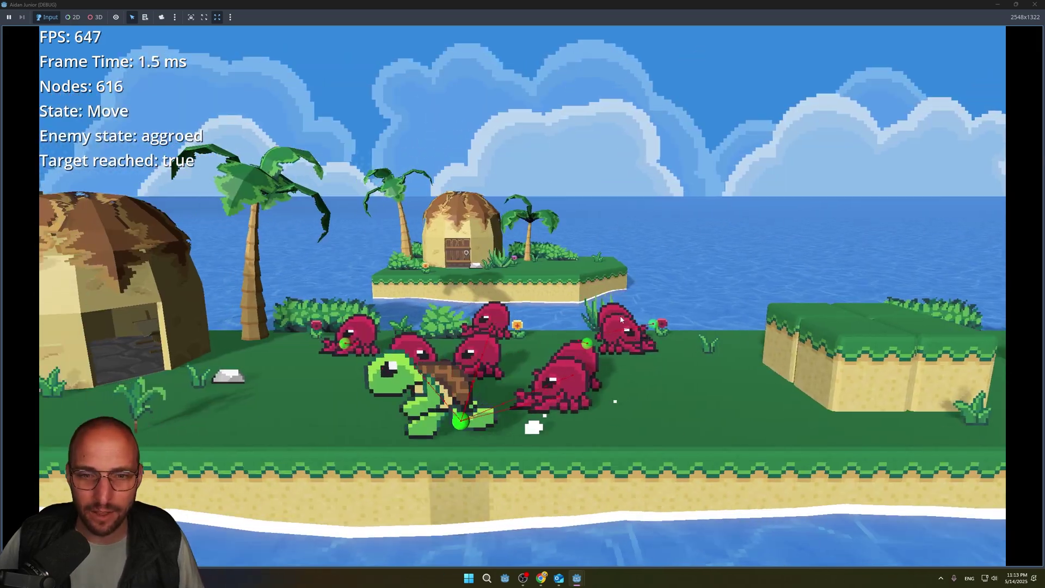
Run the turtle through the crab group and past the blocks to the palm trees to test whether the crabs lose track of it.
key("d")
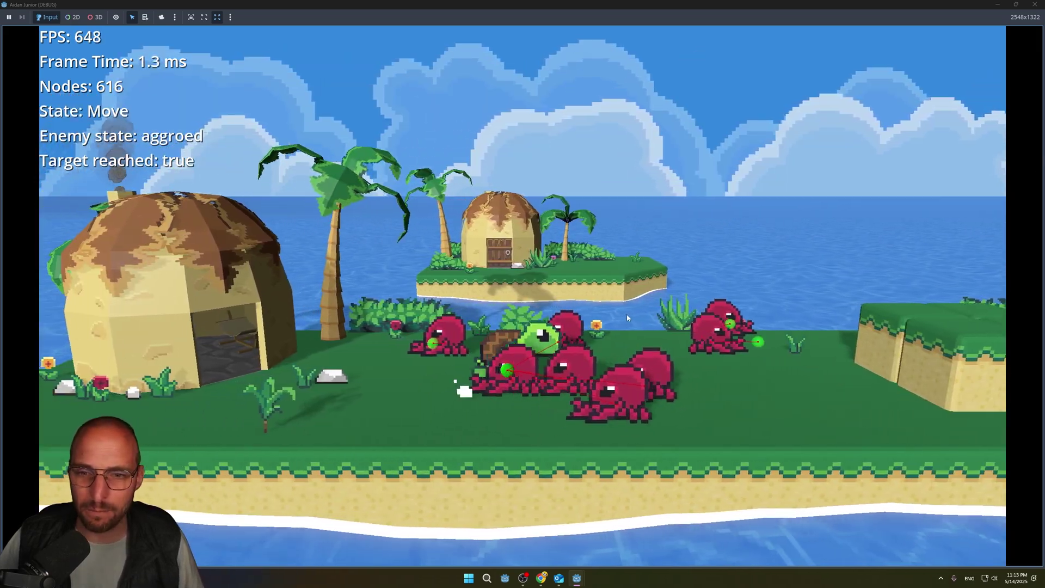
key("d")
key("s")
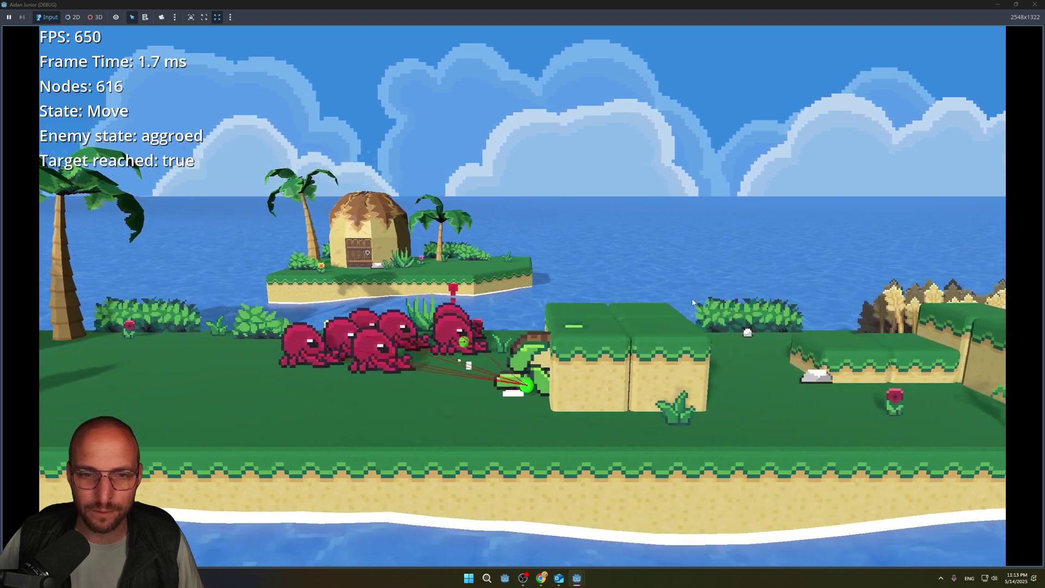
key("d")
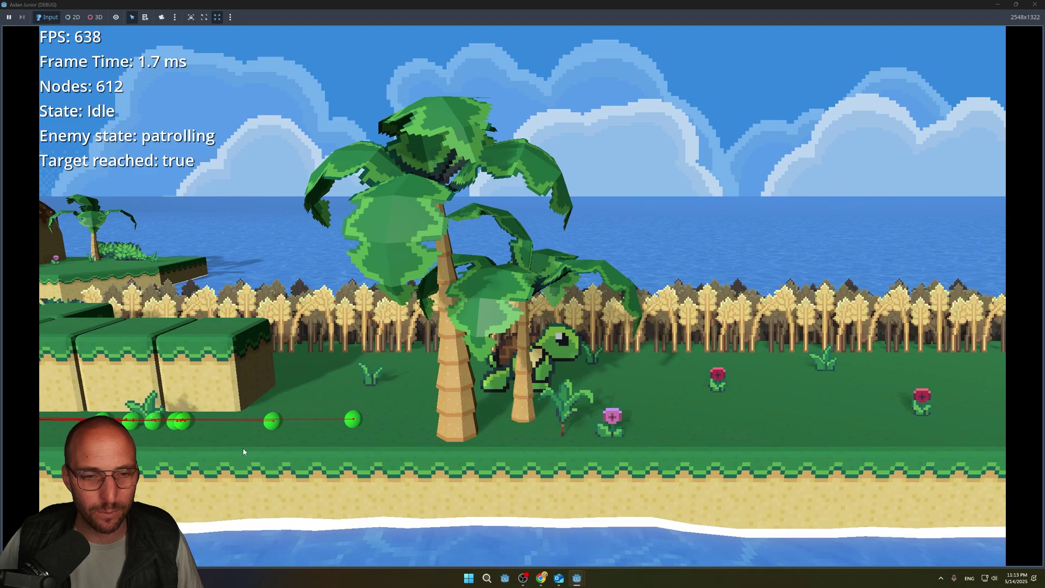
key("d")
Bring the turtle back from the palm trees past the two blocks and re-engage the patrolling crabs near the hut.
key("a")
key("a")
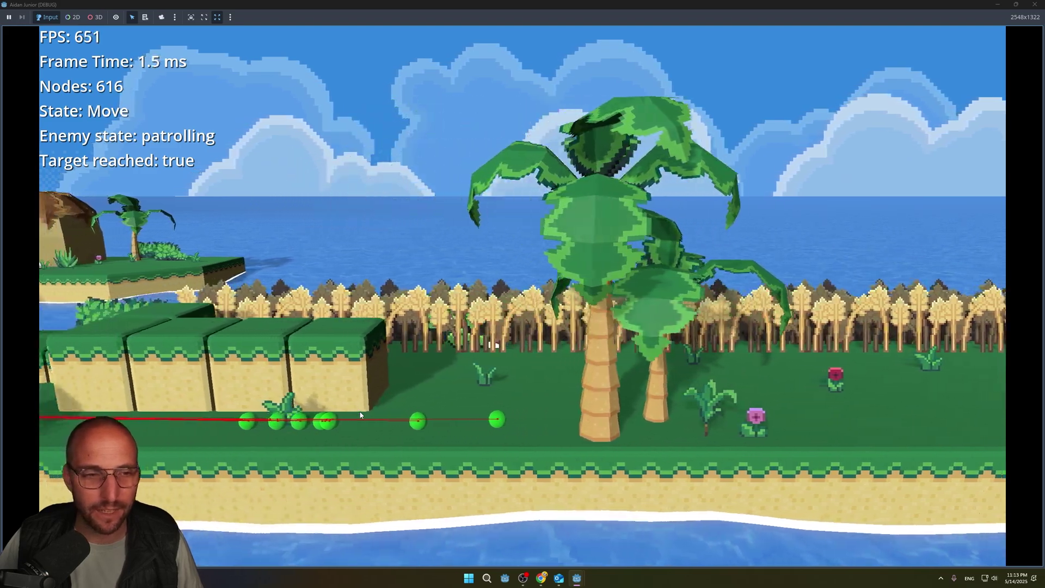
key("space")
key("a")
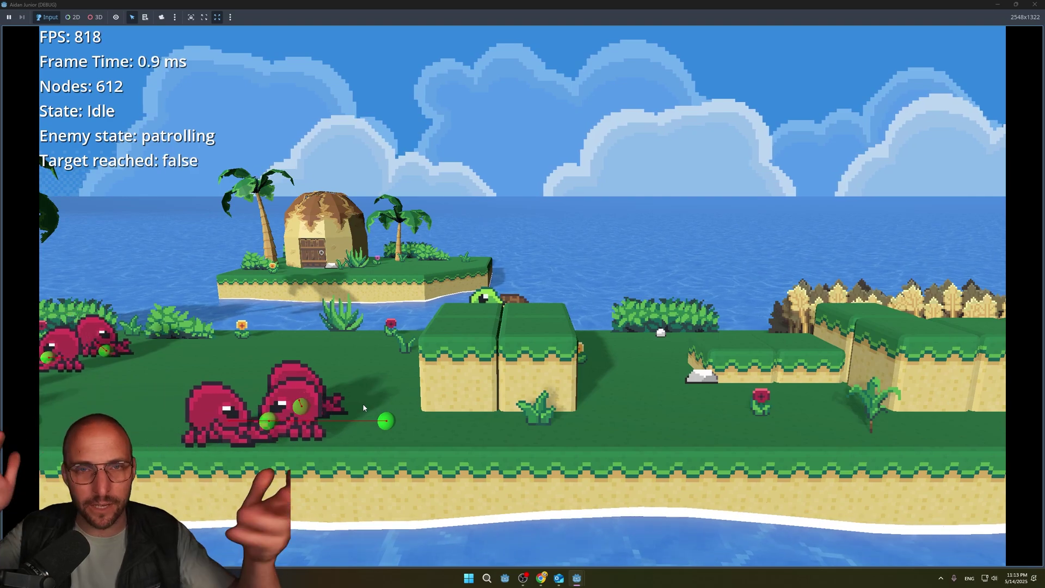
key("space")
key("a")
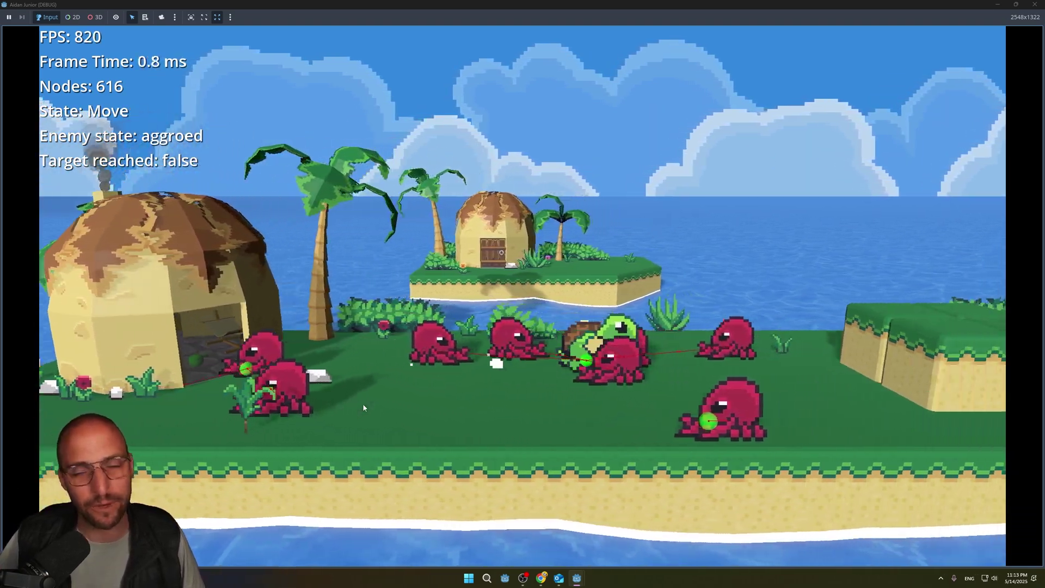
Jump the turtle from the grass by the hut onto the long raised row to watch the crabs follow.
key("space")
key("space")
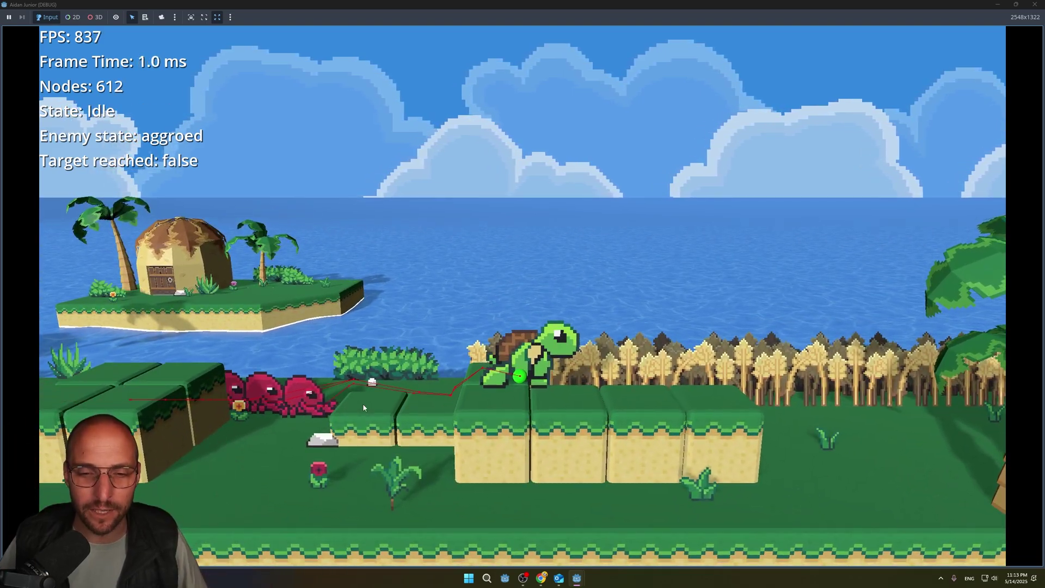
key("d")
key("space")
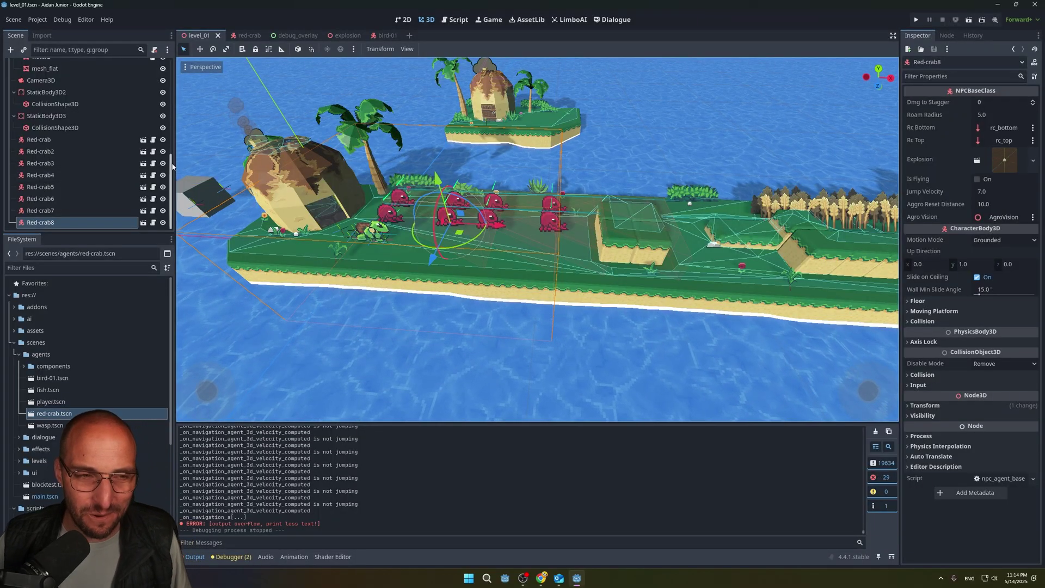
Duplicate all eight red crabs in the level and move the copies upward and along the island over the blocks.
left_click(41, 139, "shift")
right_click(49, 148)
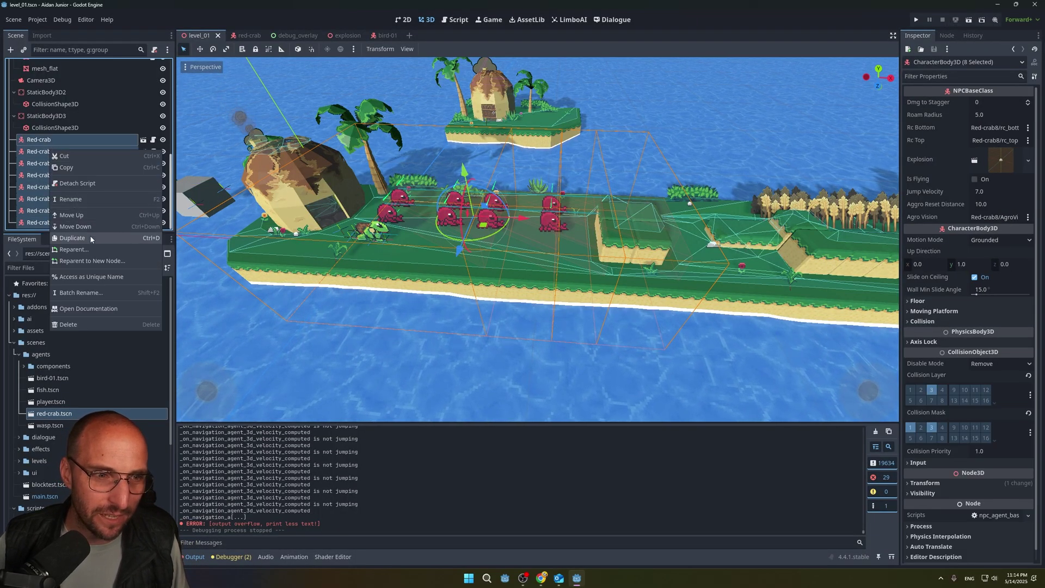
left_click(90, 240)
left_click_drag(464, 173, 462, 158)
left_click_drag(528, 210, 724, 208)
Duplicate the original eight red crabs again, raise the new copies higher and shift them along the island.
left_click(52, 130)
left_click(56, 210, "shift")
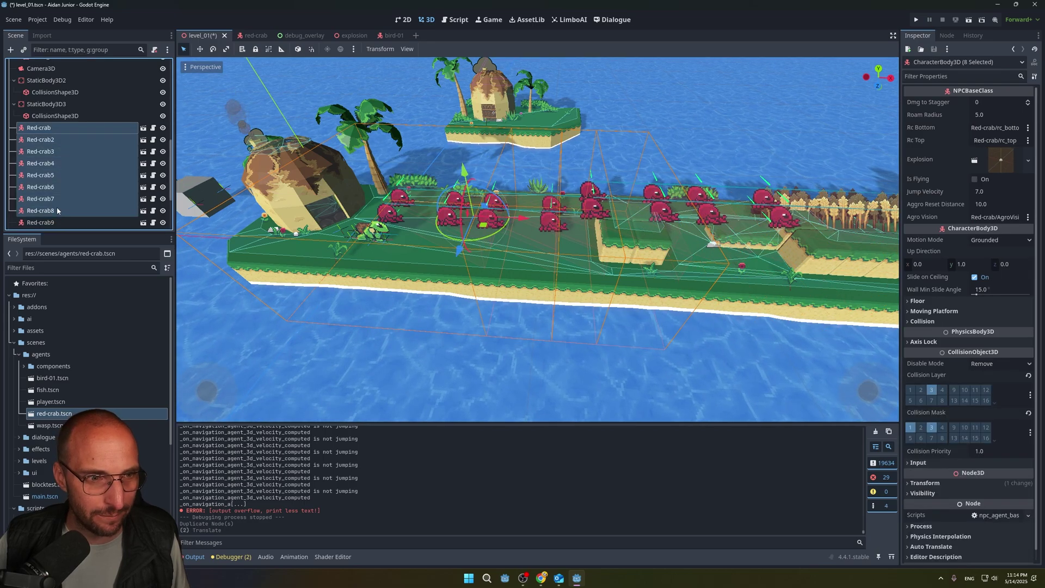
right_click(49, 182)
left_click(87, 269)
left_click_drag(464, 173, 465, 142)
left_click_drag(524, 195, 527, 196)
left_click_drag(527, 196, 572, 198)
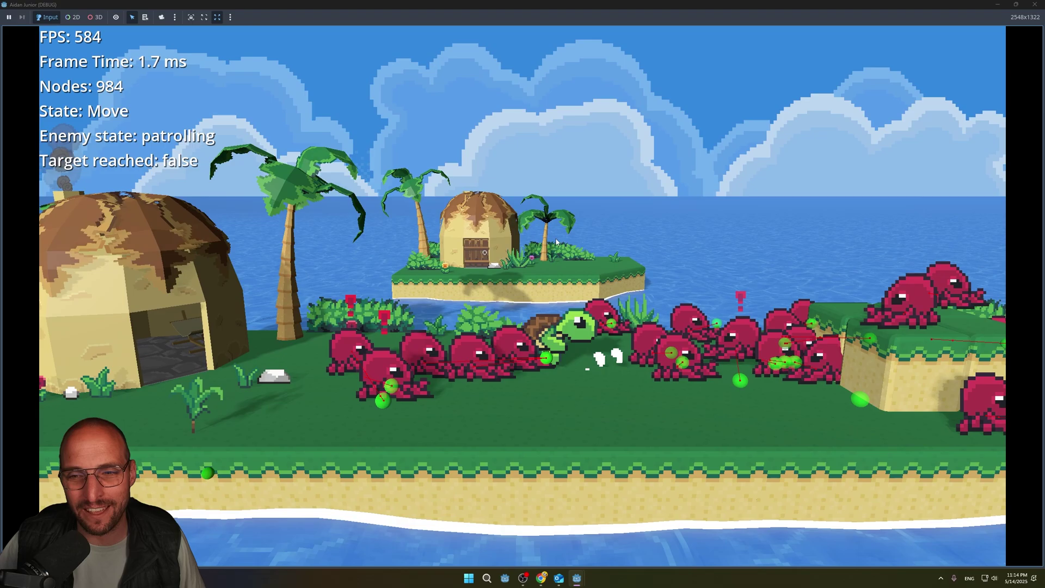
Run the turtle back and forth through the enlarged crab crowd and past the two blocks to test pursuit.
key("d")
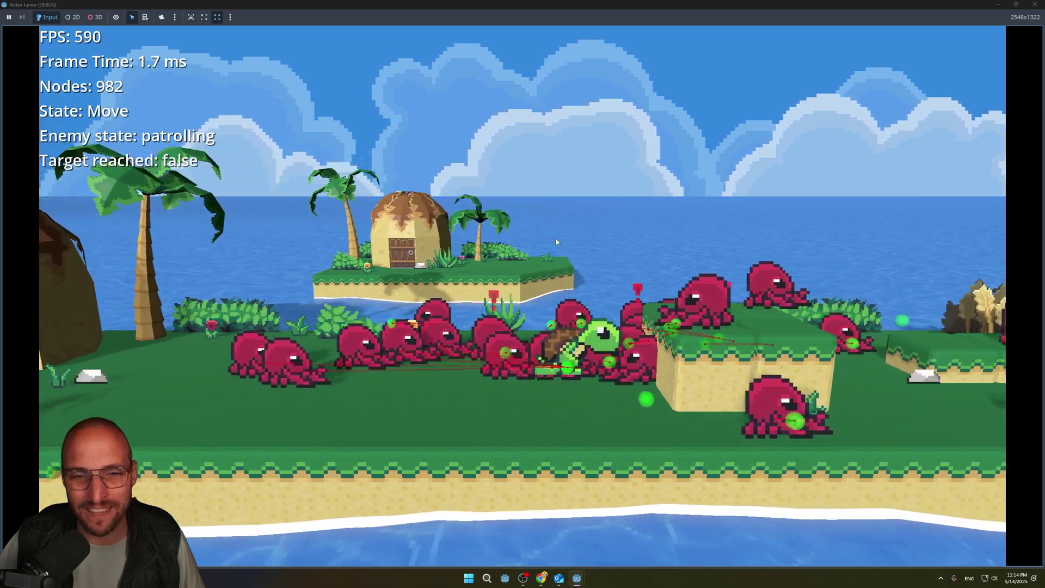
key("a")
key("d")
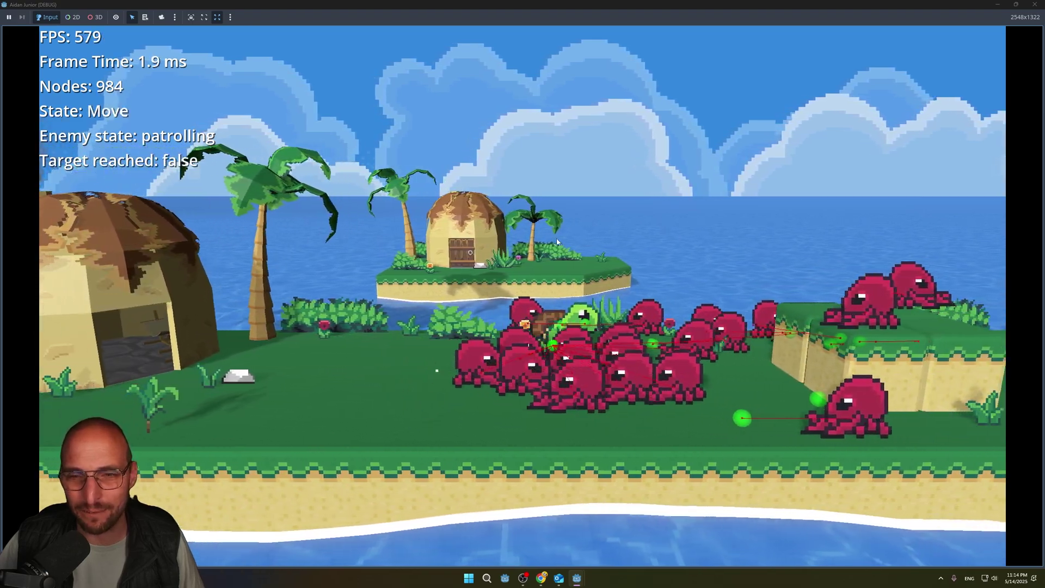
key("space")
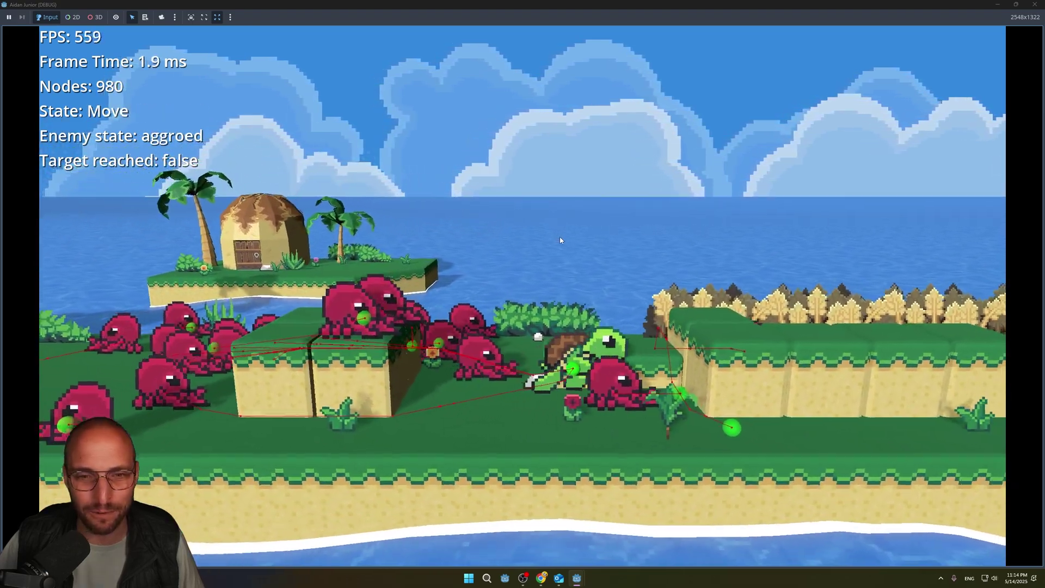
Lead the enlarged crab crowd up onto the long raised row and on to the palm trees.
key("space")
key("a")
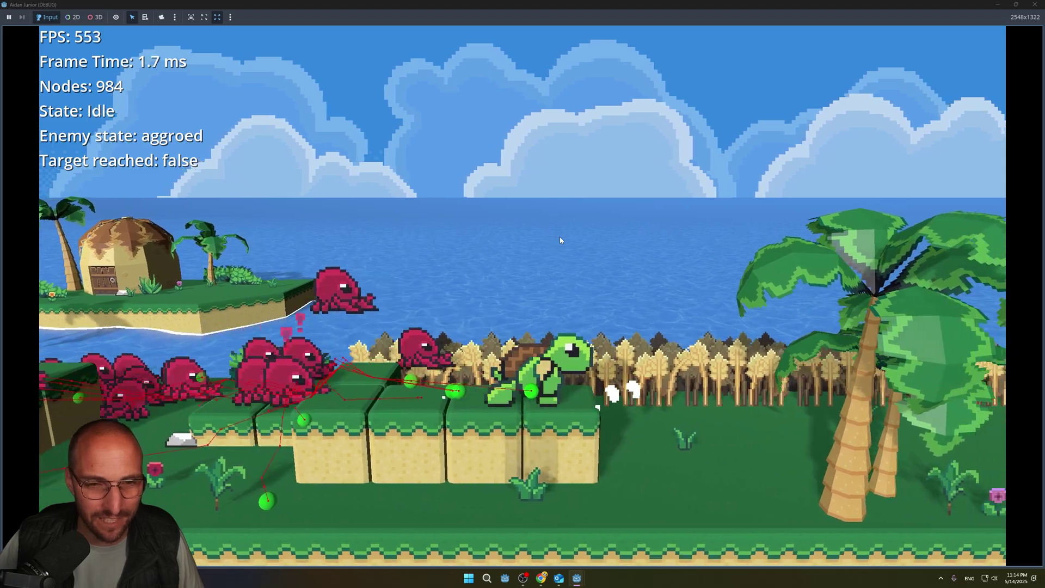
key("Right")
key("Left")
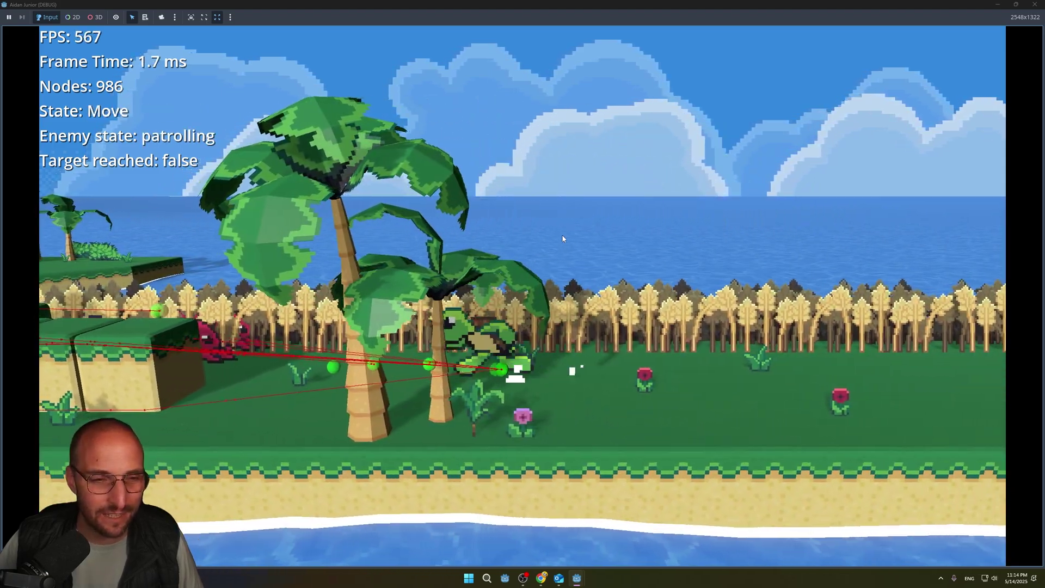
Return the turtle over the raised row and the two blocks to the hut, drawing the crab crowd after it.
key("space")
key("Left")
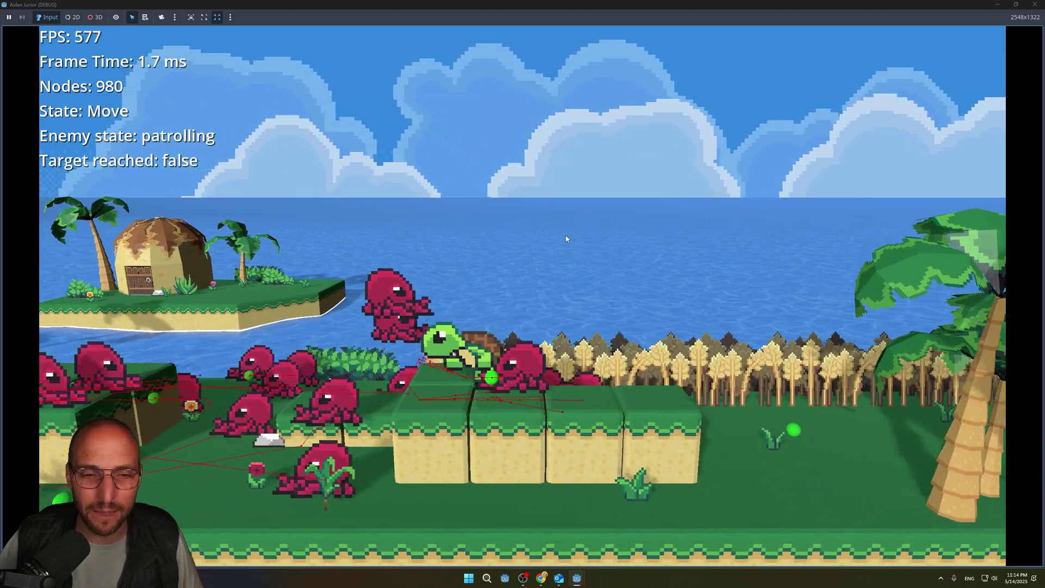
key("space")
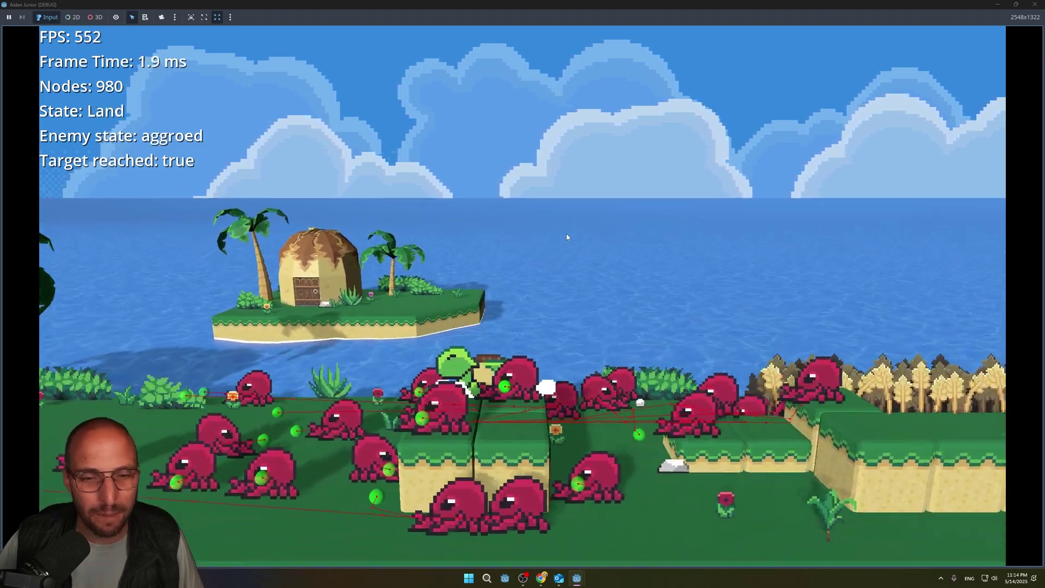
key("Left")
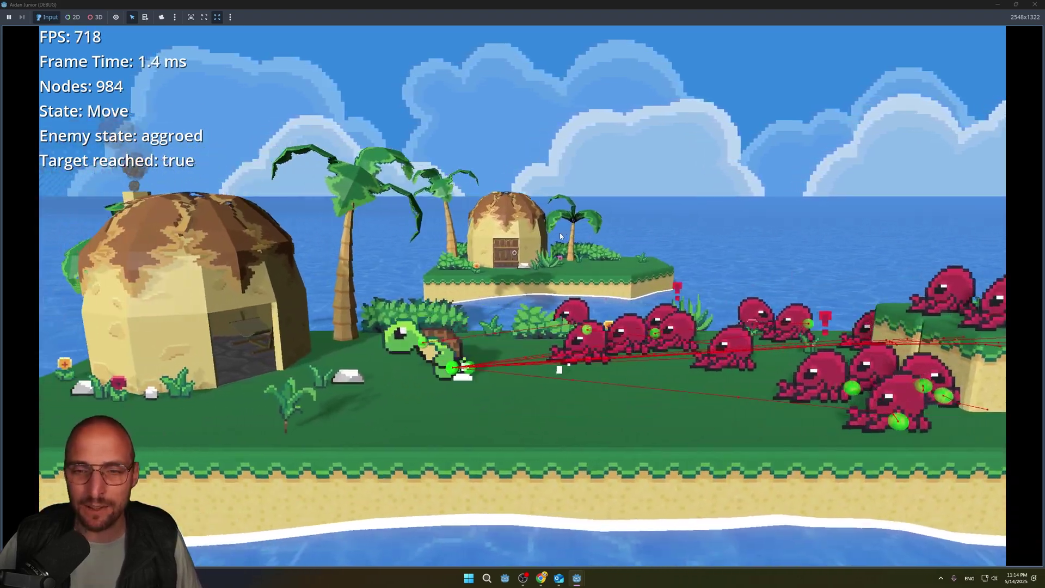
Run the turtle from the hut through the crowd and over the two blocks to the raised row's far end.
key("Right")
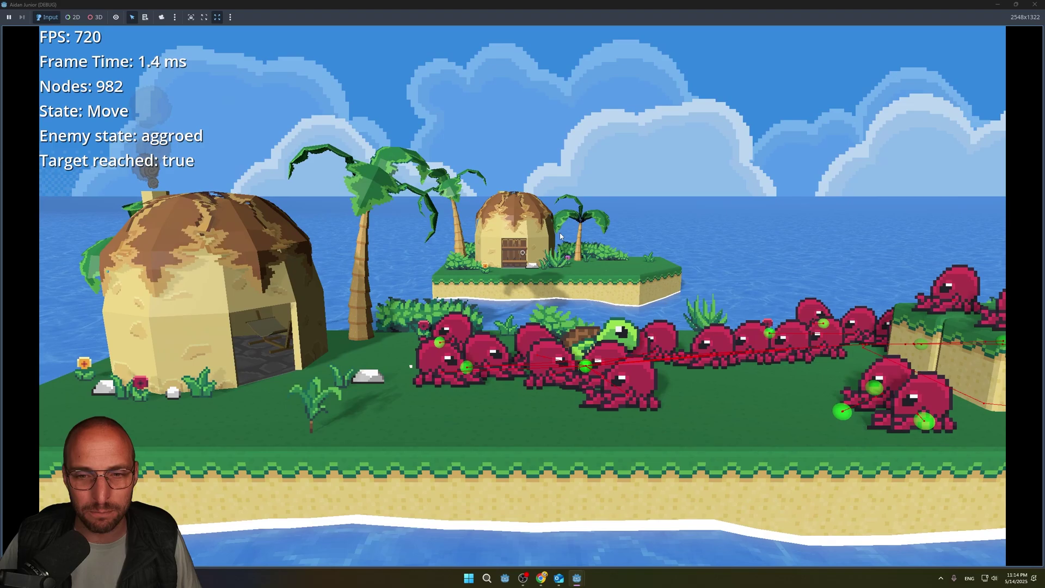
key("space")
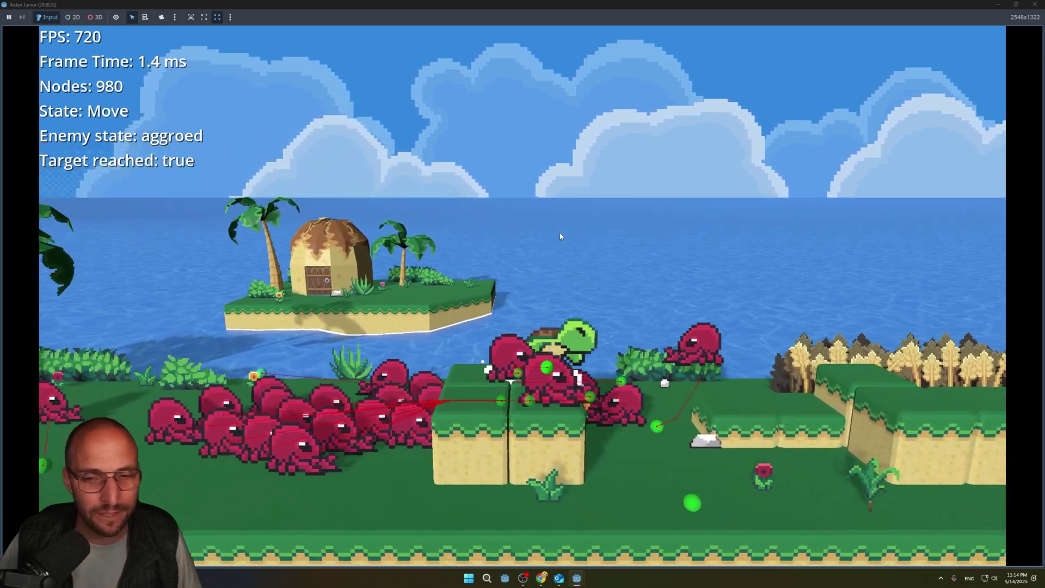
key("Right")
key("space")
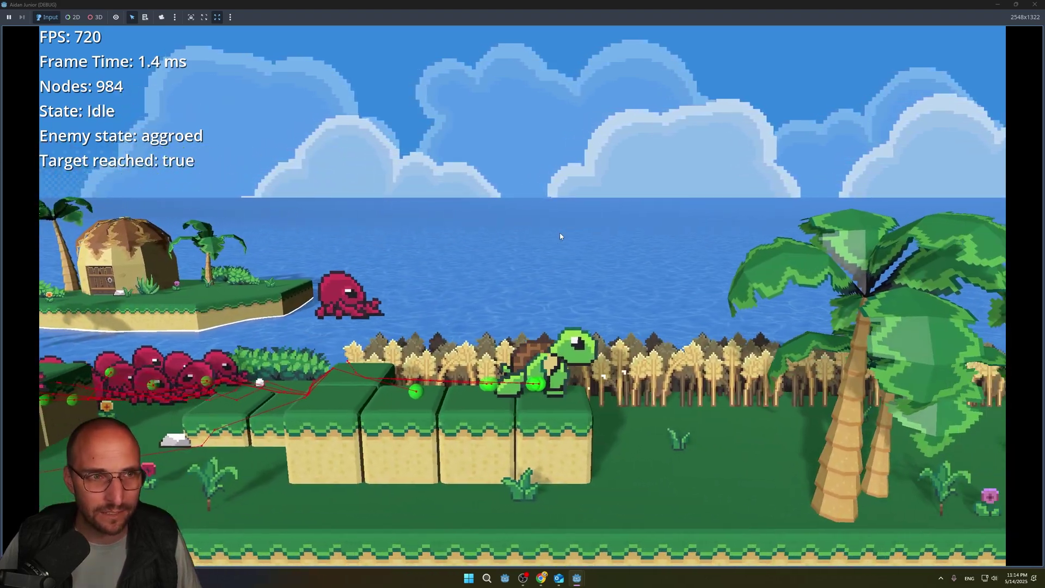
Jump the turtle back over the crab crowd to the hut and turn it around into the pursuing crabs.
key("Left")
key("space")
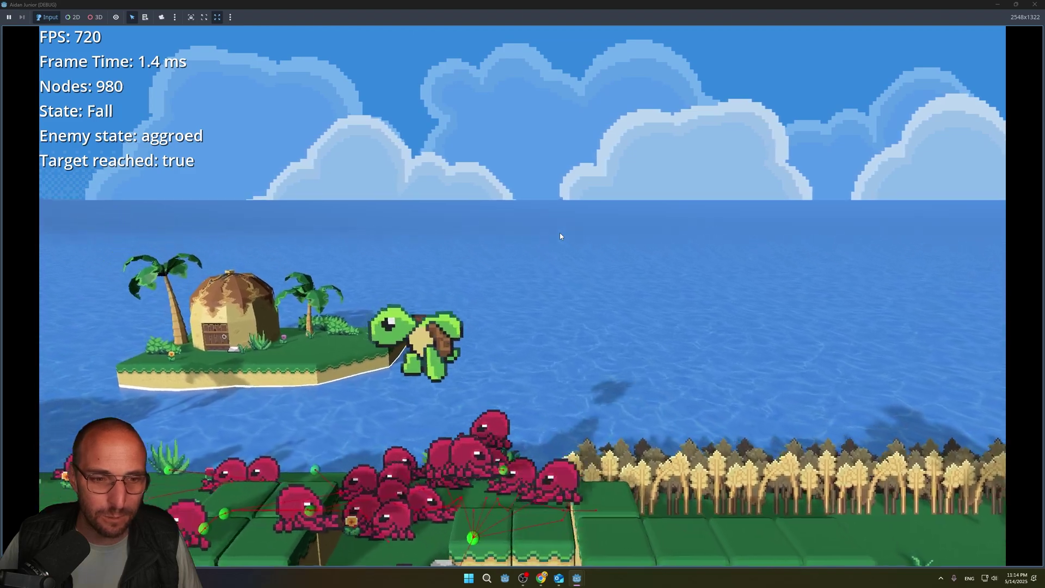
key("Right")
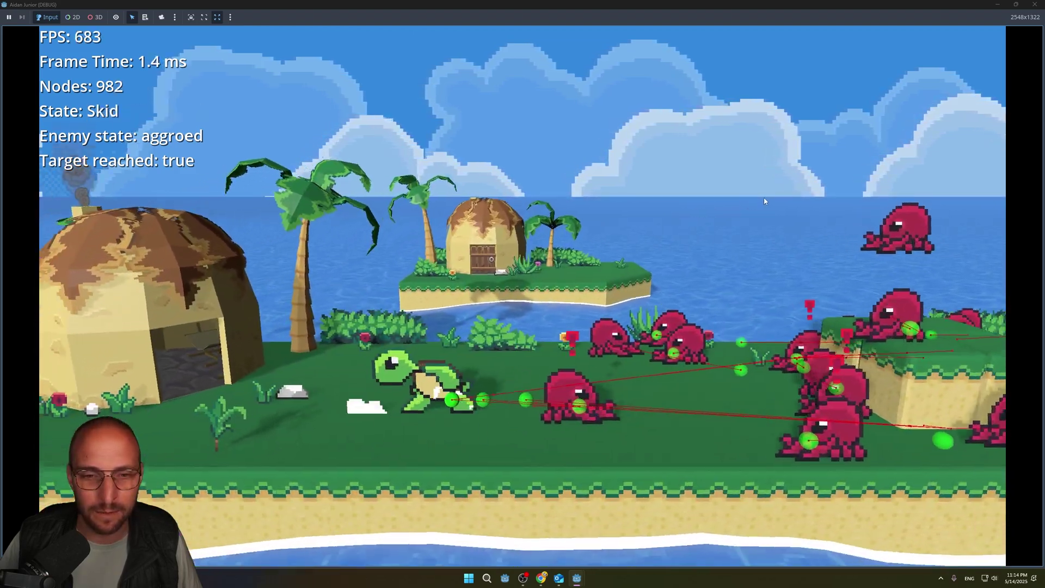
key("Left")
key("Right")
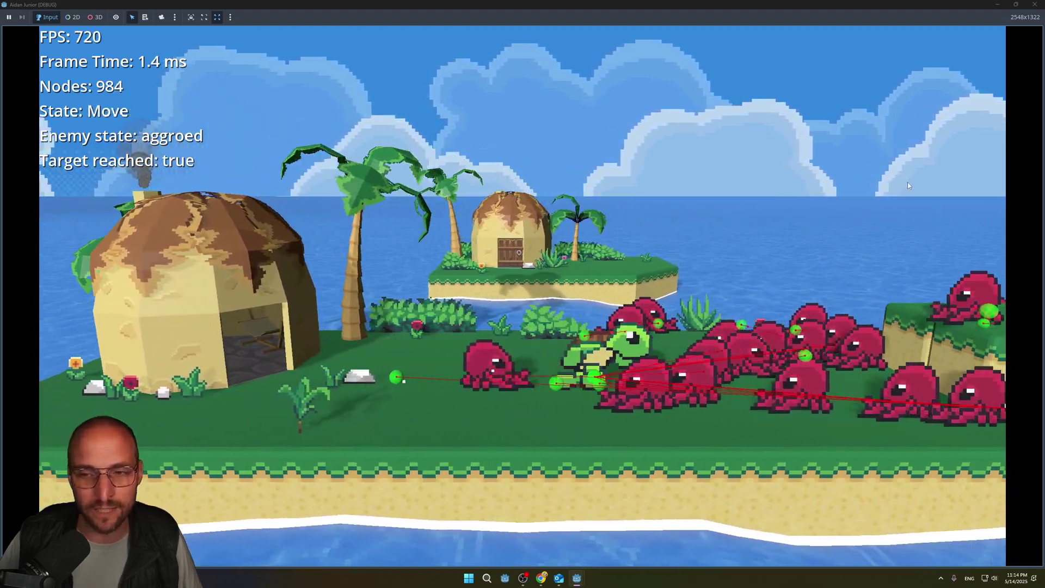
Jump the turtle across the blocks and back to the grass to observe the crowd's paths, and end the test run.
key("space")
key("space")
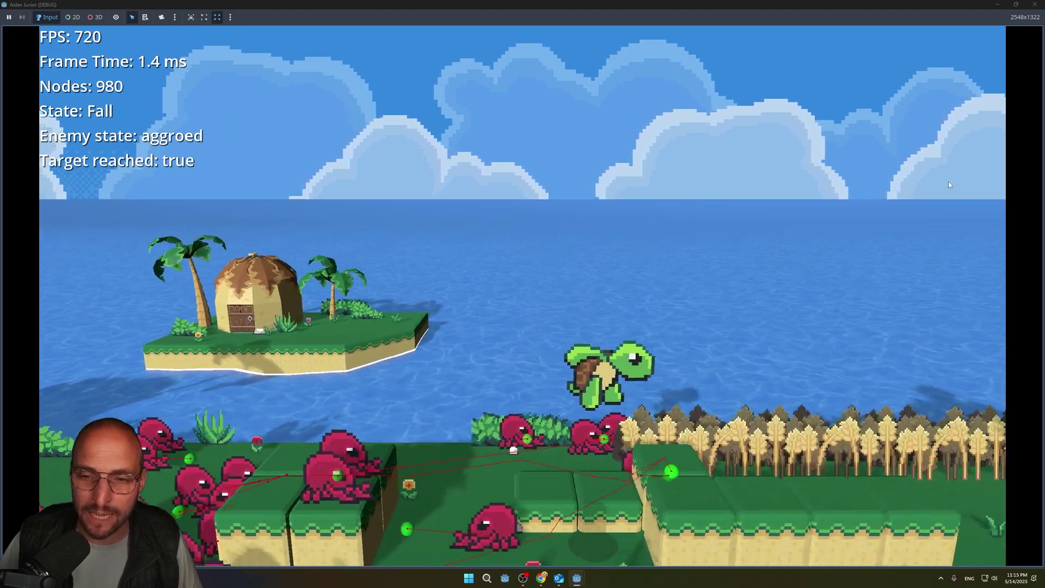
key("Left")
key("space")
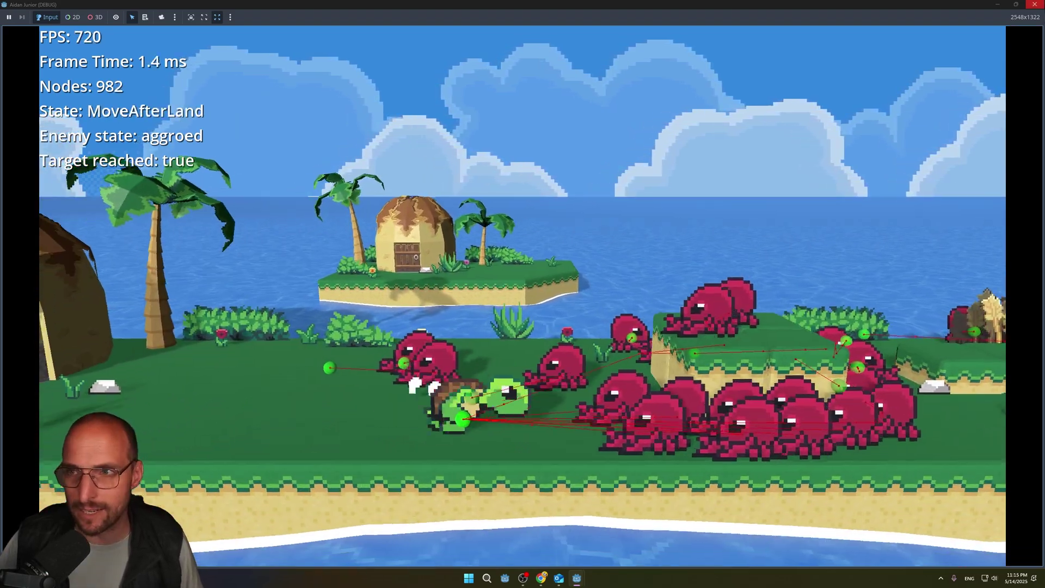
left_click(1035, 5)
Run the turtle back and forth through the enlarged crab crowd, over the raised row and off the pier into the water.
key("d")
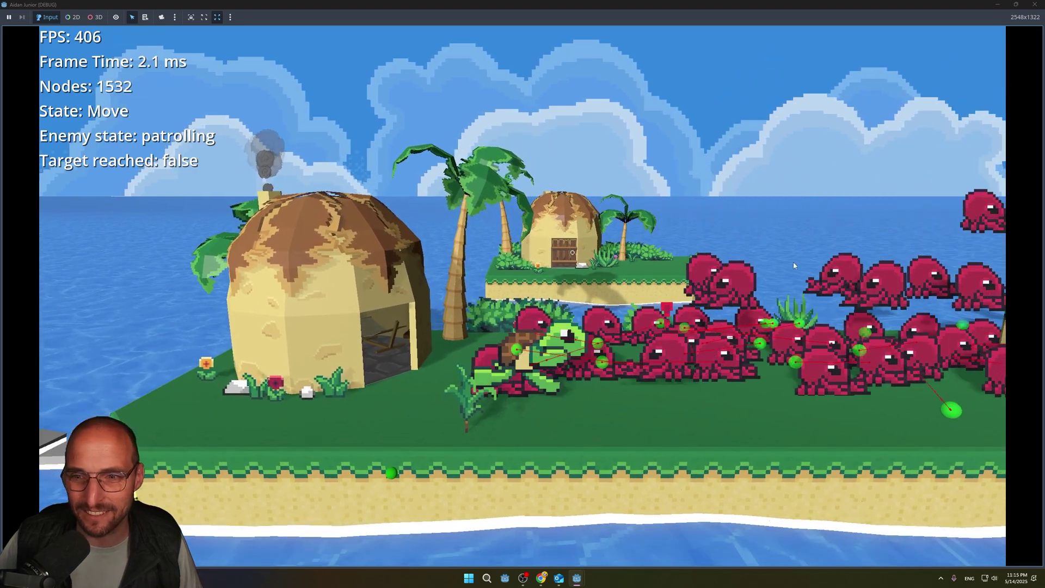
key("a")
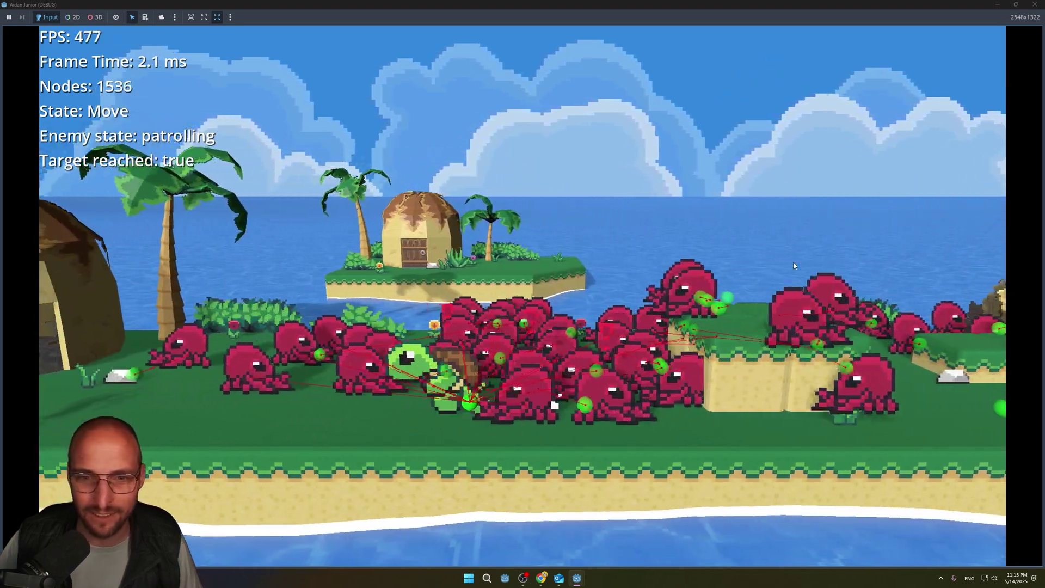
key("d")
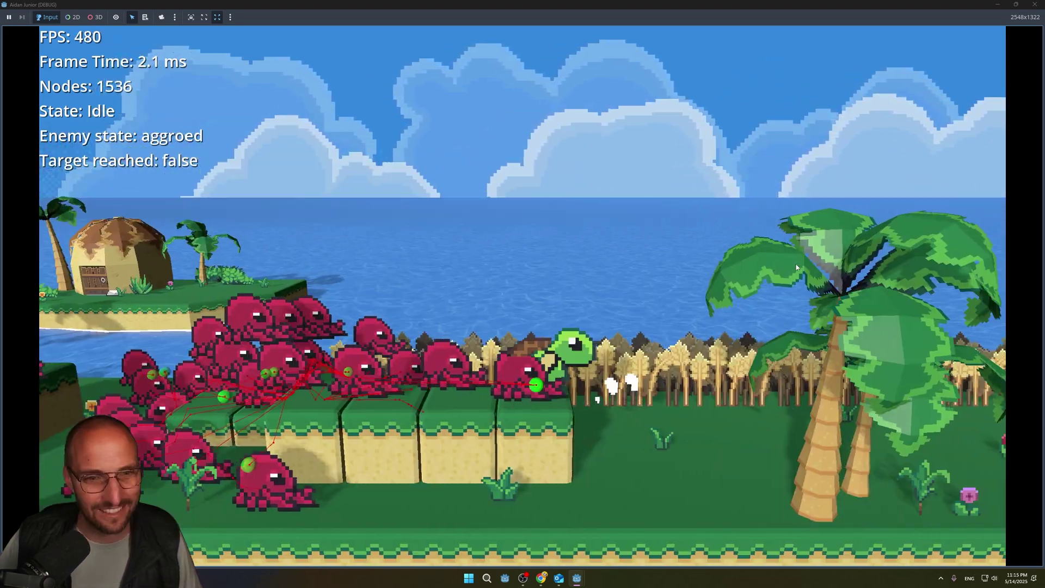
key("d")
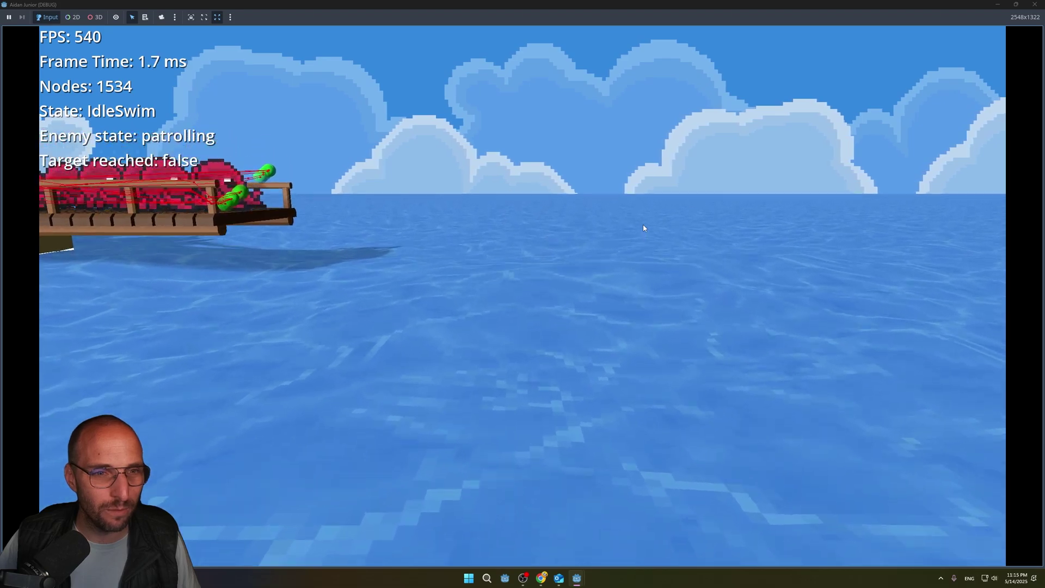
Swim the turtle back to the pier, jump it over the waiting crabs and run it inland past the palm trees.
key("a")
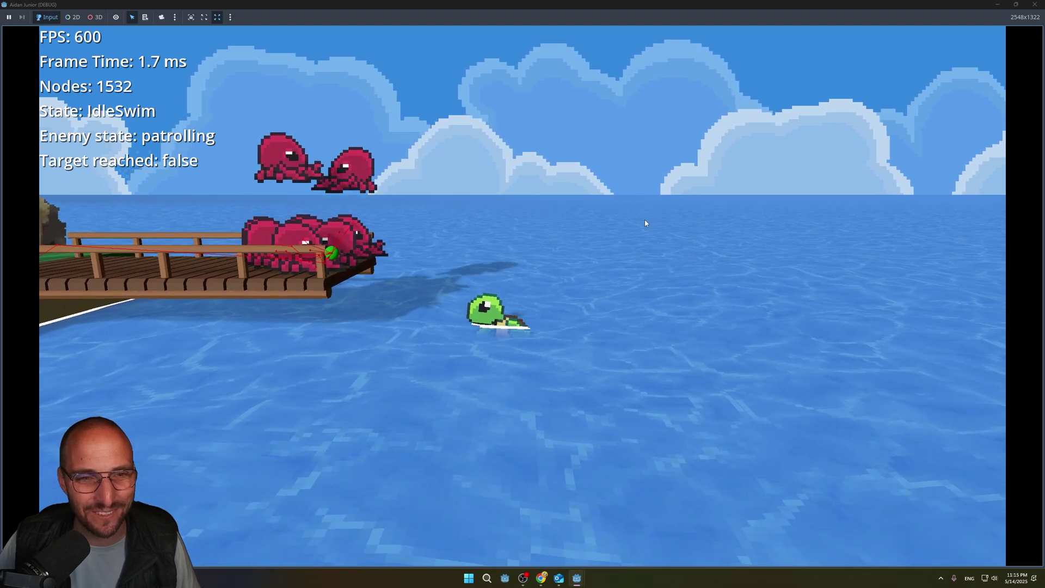
key("space")
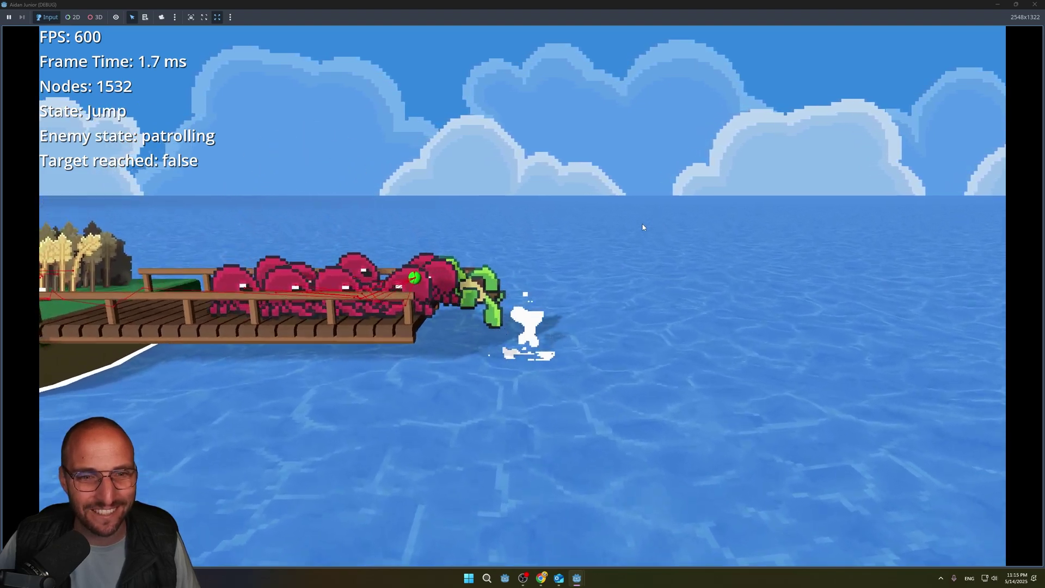
key("a")
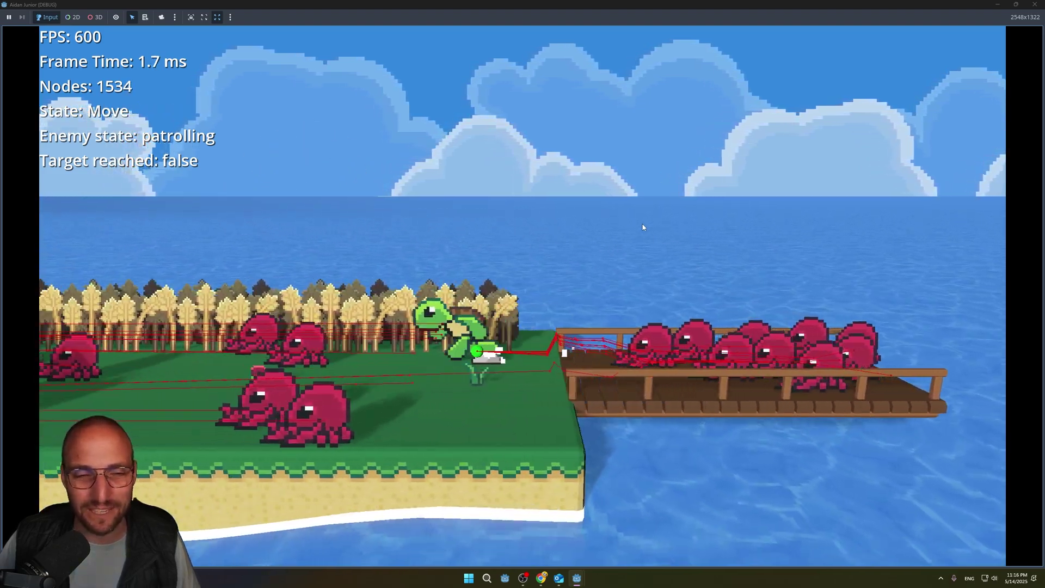
key("a")
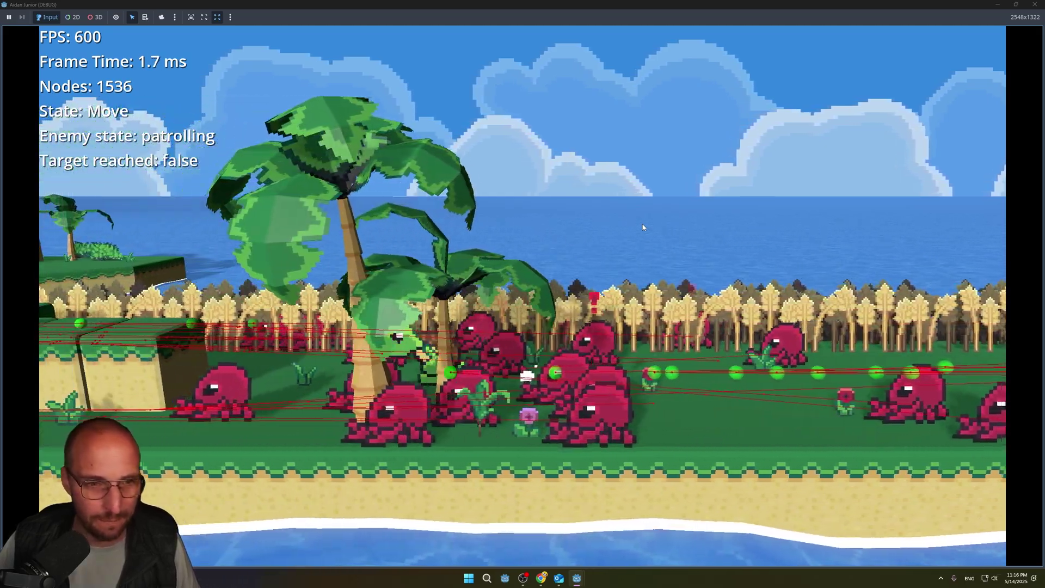
key("space")
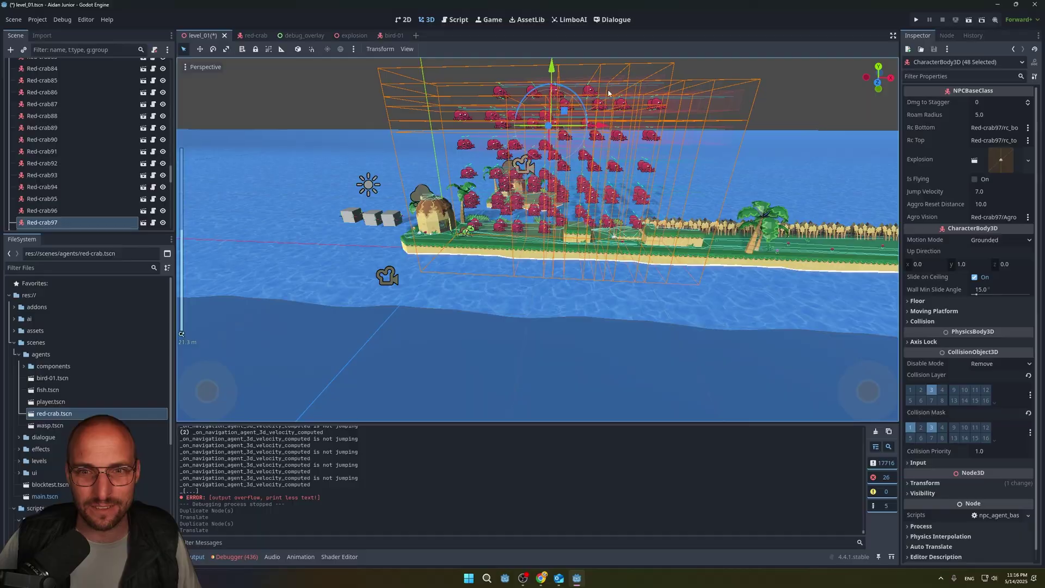
Place the 48 duplicated crabs above the level and test the swarm by taking the turtle through it onto the two blocks.
left_click(778, 135)
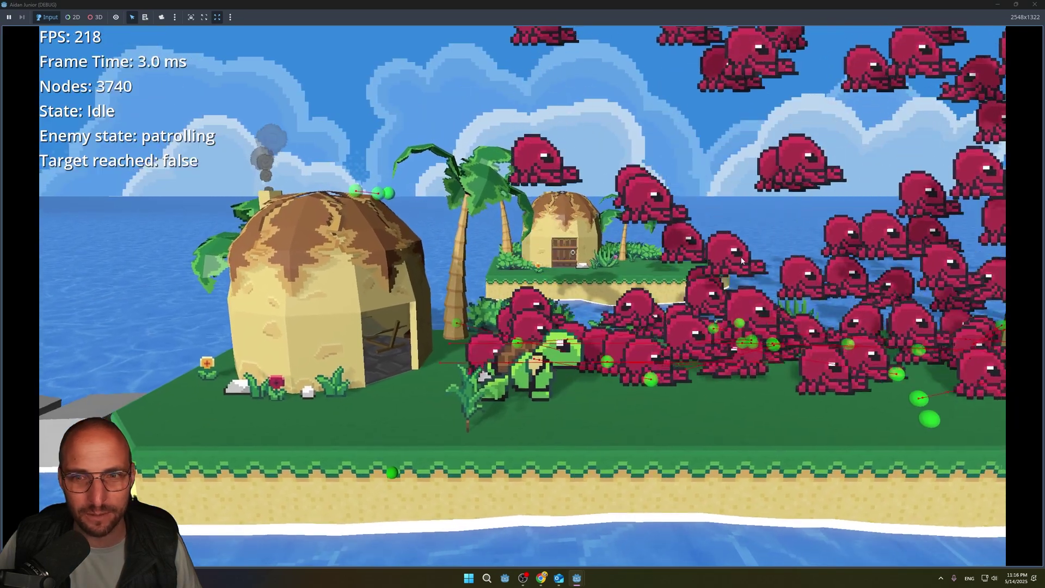
key("d")
key("a")
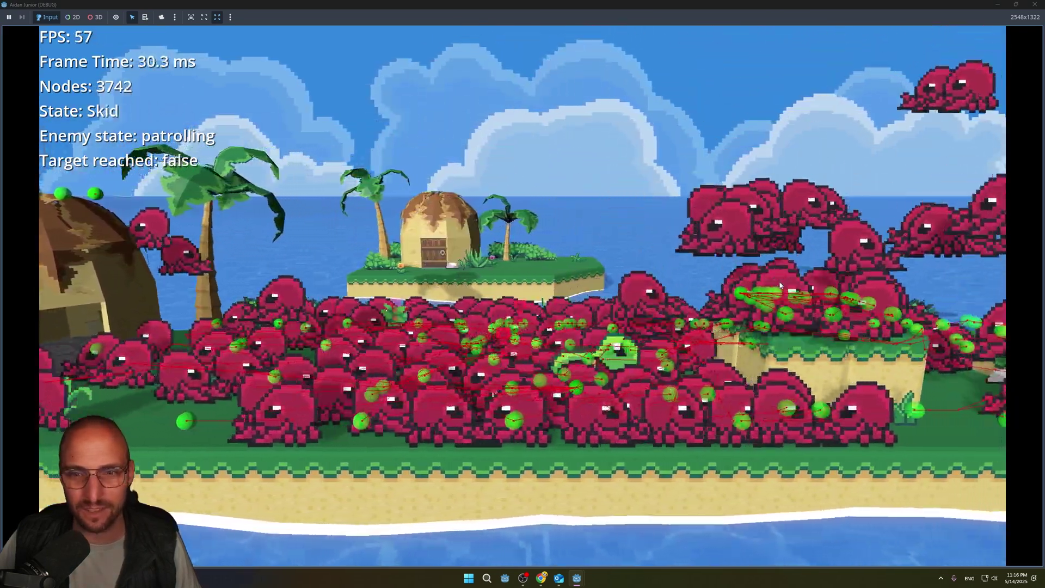
key("d")
key("space")
key("a")
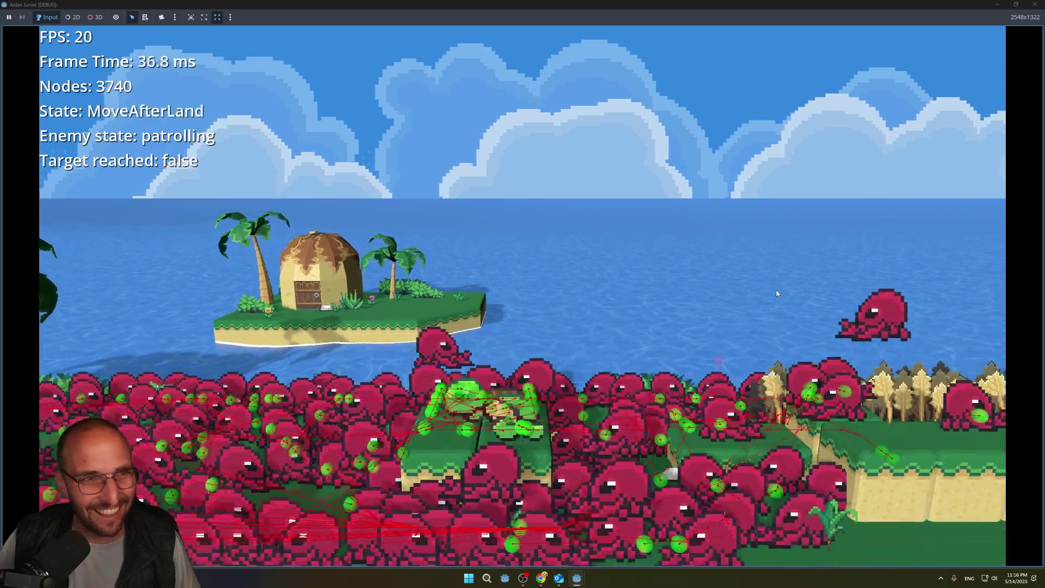
Jump the turtle off the two blocks into the swarm near the hut and head back toward the blocks.
key("space")
key("d")
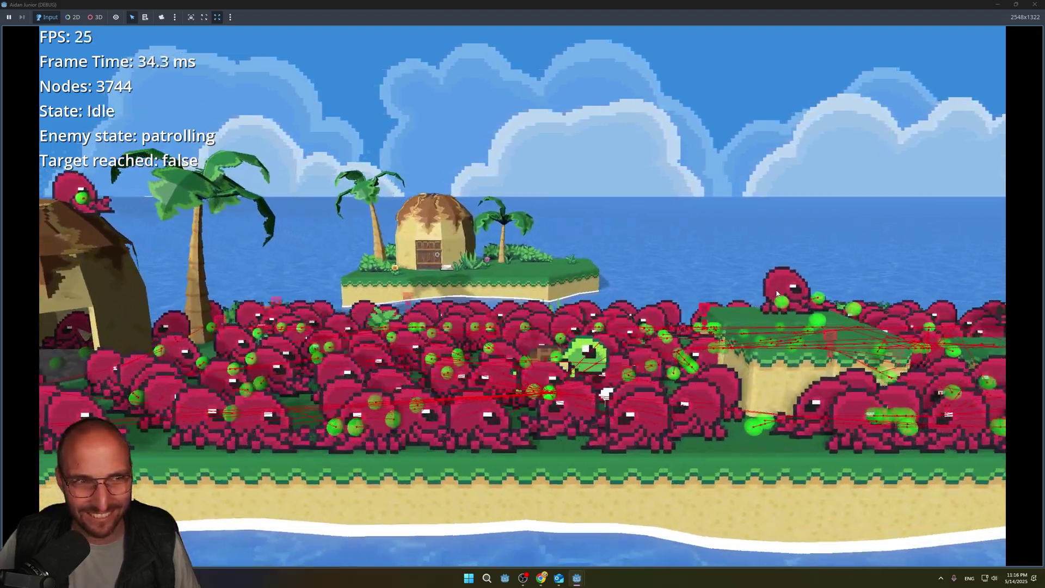
key("d")
key("space")
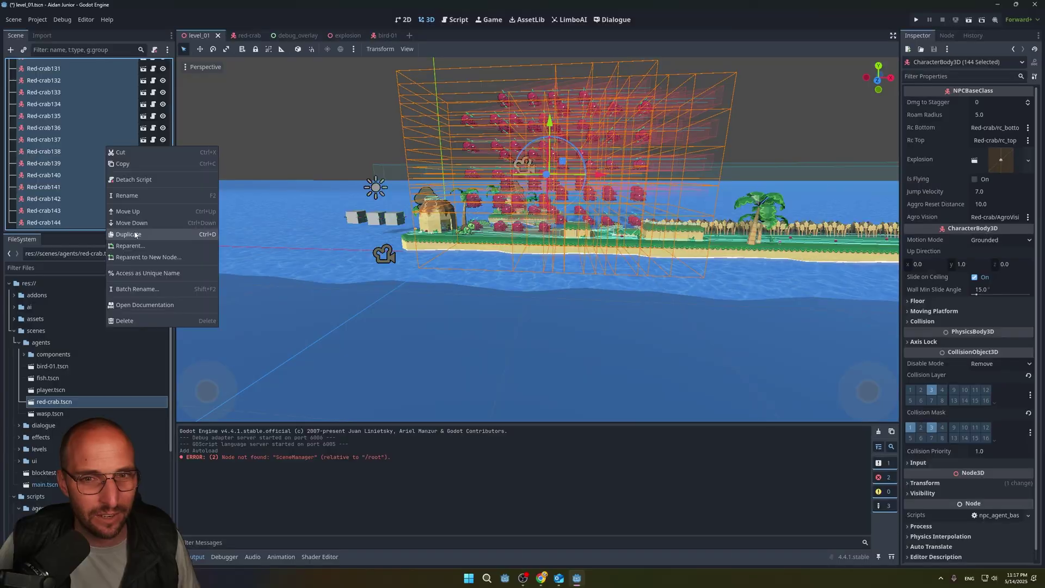
Duplicate the 144 selected red crabs and raise the copies above the originals.
scroll(548, 201, "down", 6)
left_click_drag(545, 150, 548, 53)
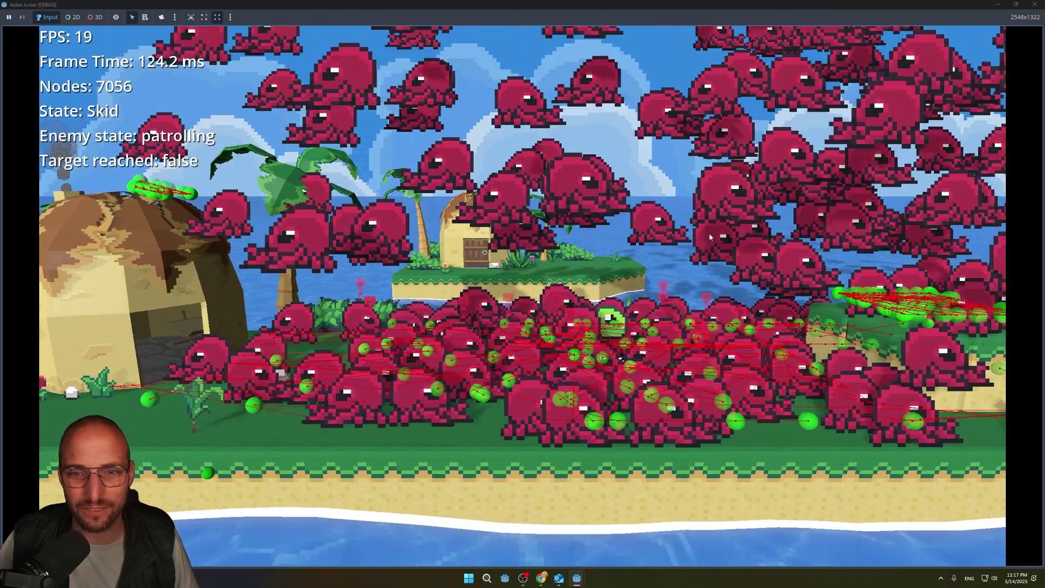
Jump the turtle over the doubled swarm toward the two blocks and back onto the grass to stress-test performance.
key("space")
key("Right")
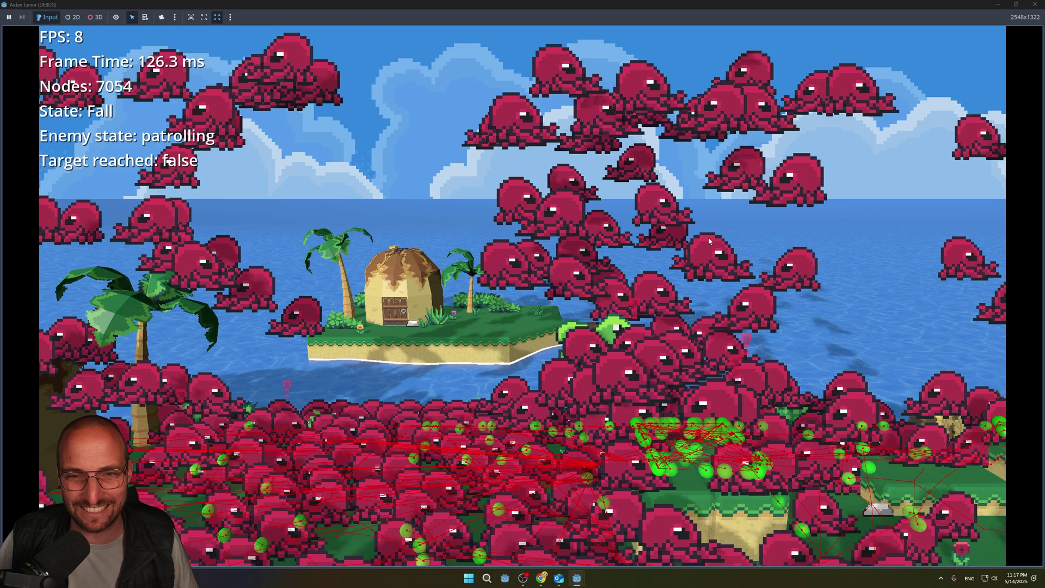
key("Left")
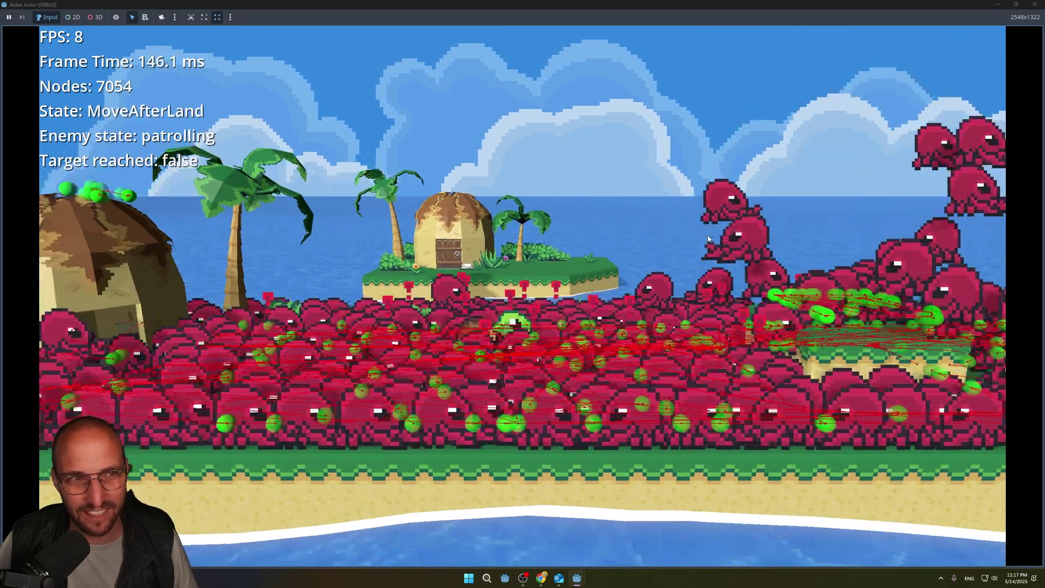
key("space")
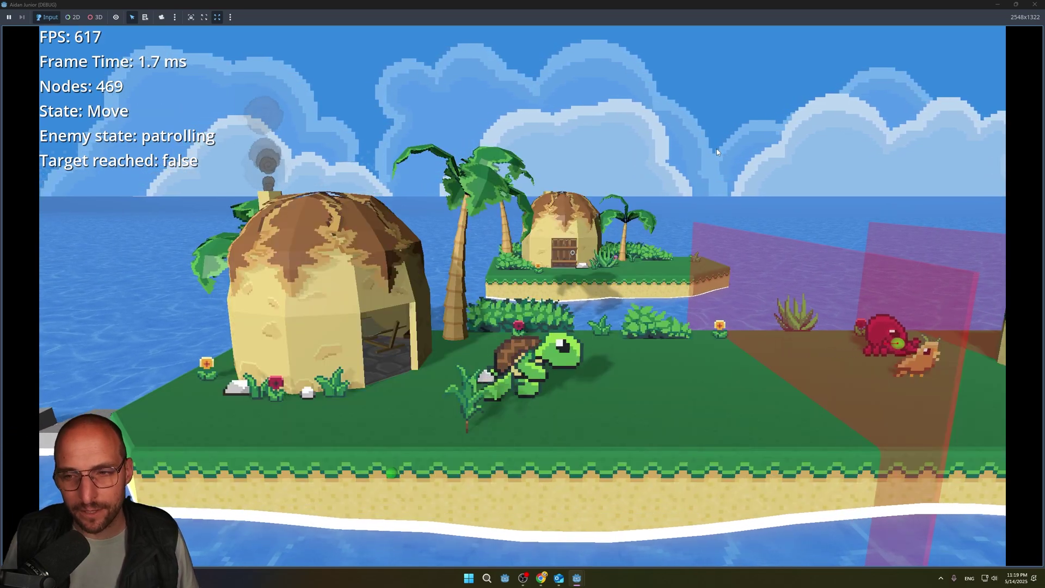
Attack the lone red crab on the grass near the hut with the turtle's punches and jump attacks.
key("x")
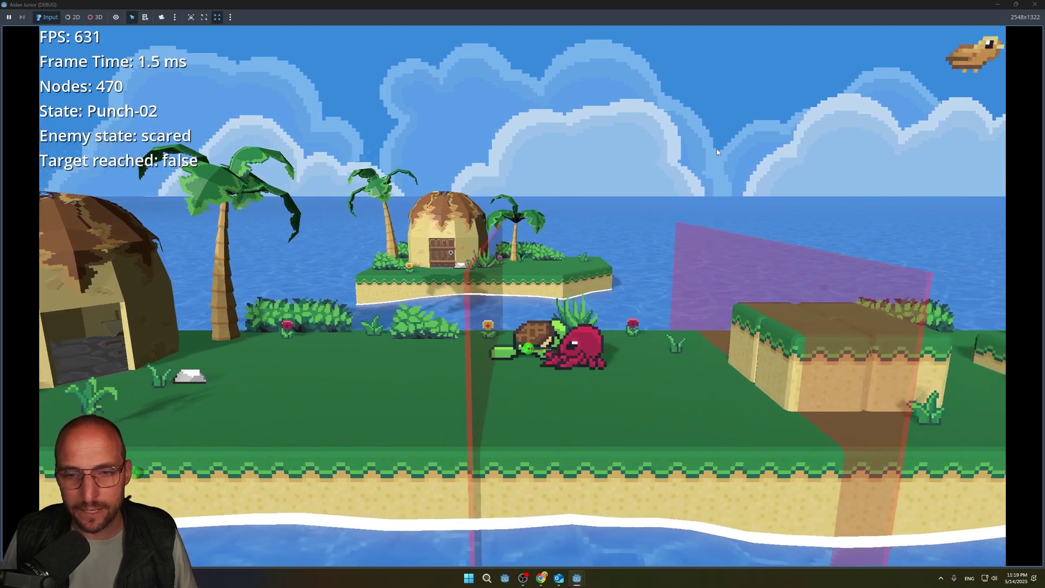
key("x")
key("space")
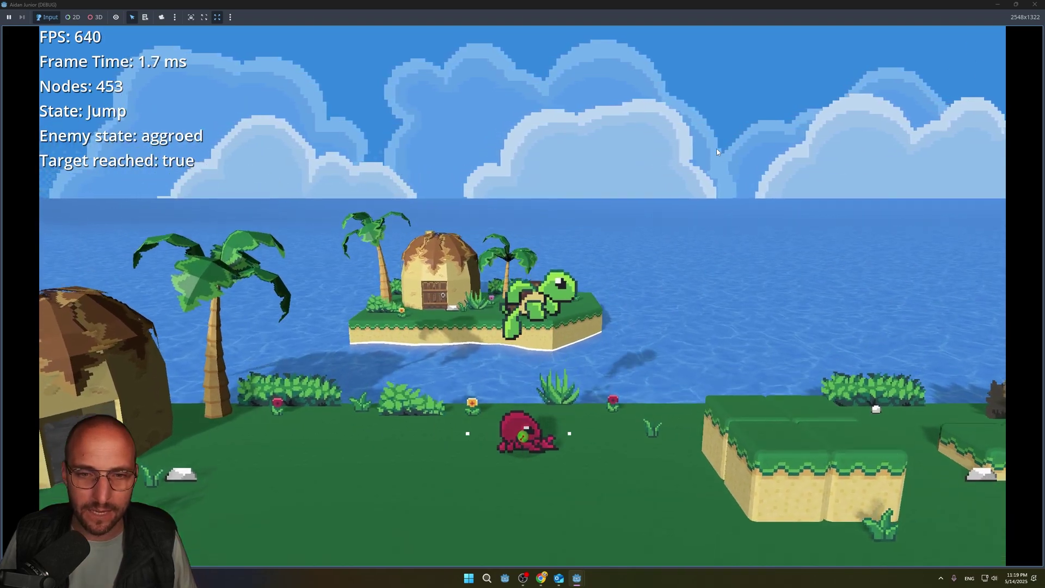
key("x")
key("space")
key("x")
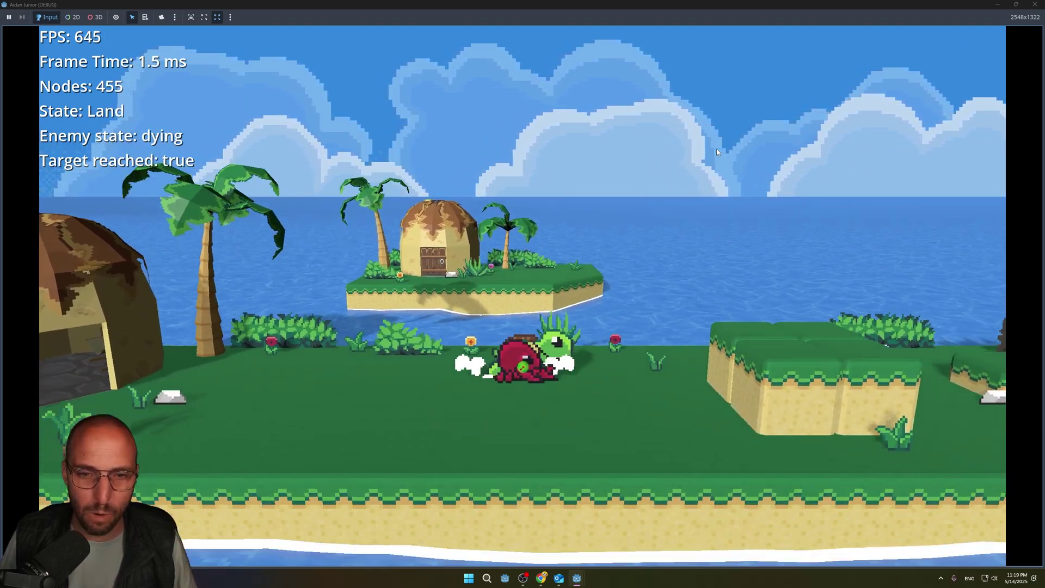